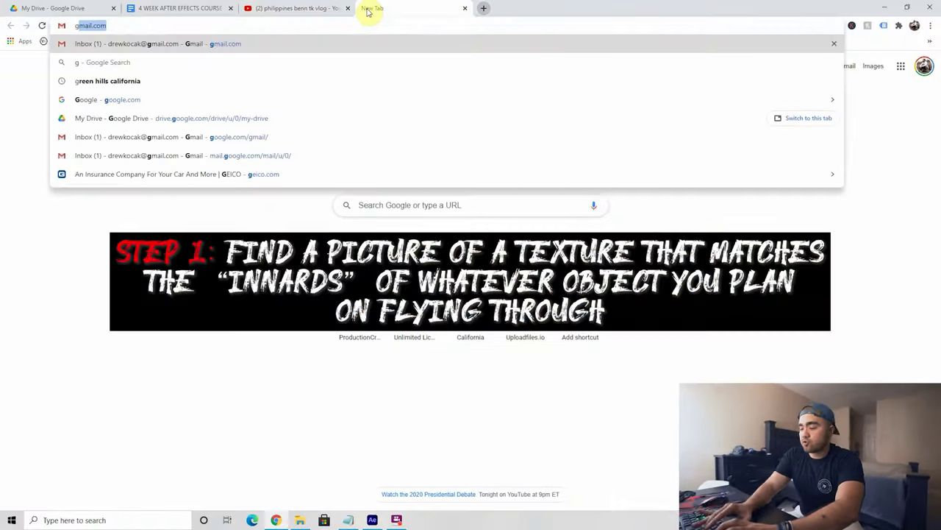
Step: Search Google Images for "rock texture" and browse the results for a suitable texture picture
{"action": "key", "text": "Return"}
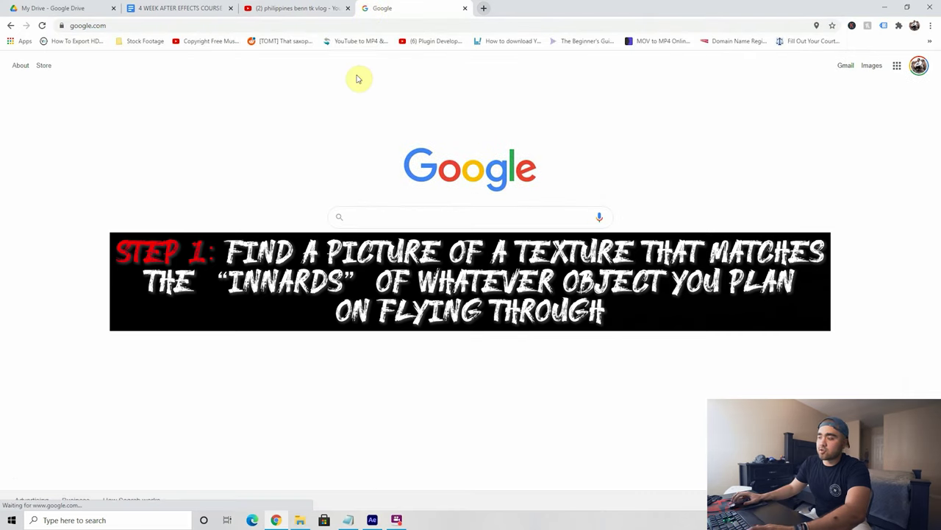
{"action": "type", "text": "rock texture"}
{"action": "key", "text": "Return"}
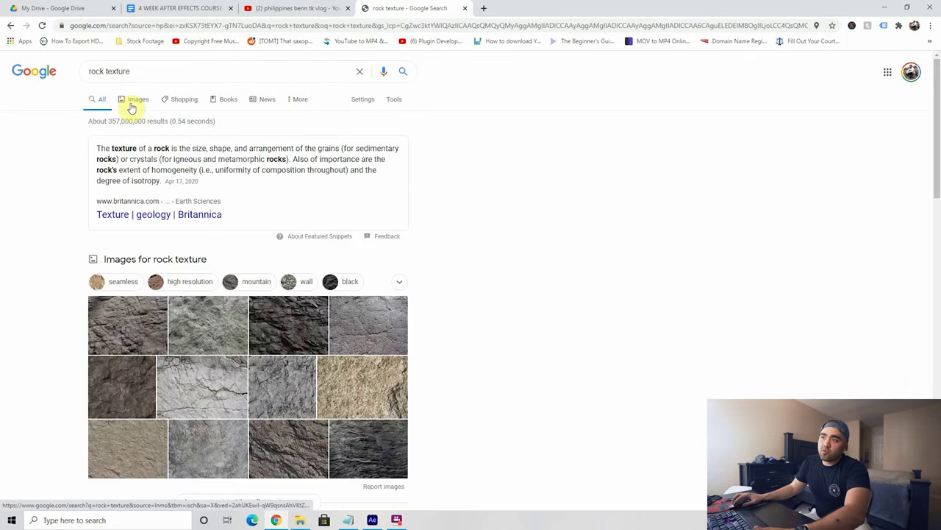
{"action": "left_click", "coordinate": [132, 106]}
{"action": "scroll", "coordinate": [353, 326], "scroll_direction": "down", "scroll_amount": 5}
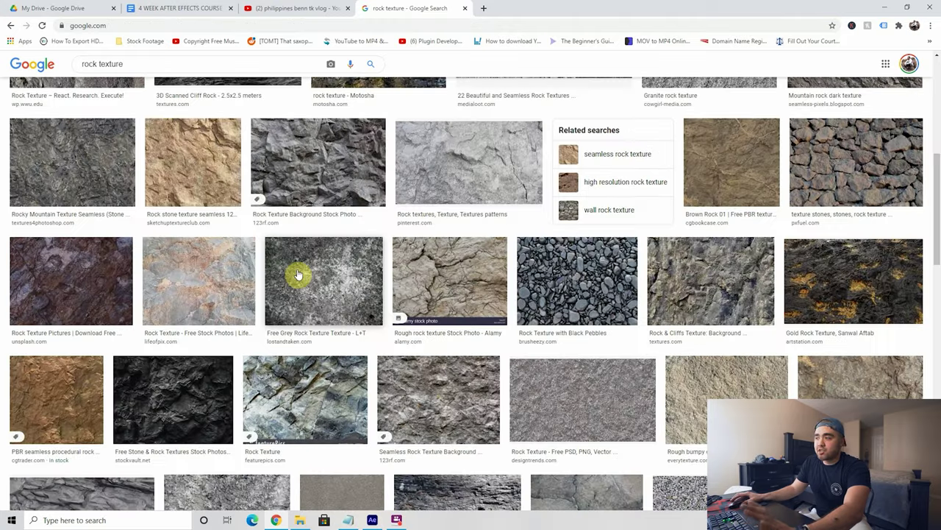
{"action": "scroll", "coordinate": [298, 275], "scroll_direction": "down", "scroll_amount": 3}
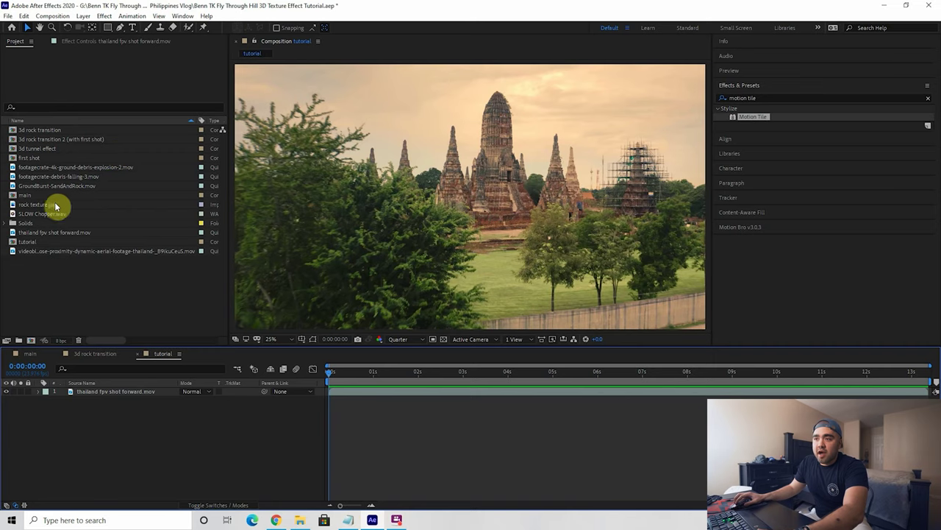
Step: In After Effects, preview the rock texture.jpg footage and return to the tutorial composition
{"action": "left_click", "coordinate": [37, 204]}
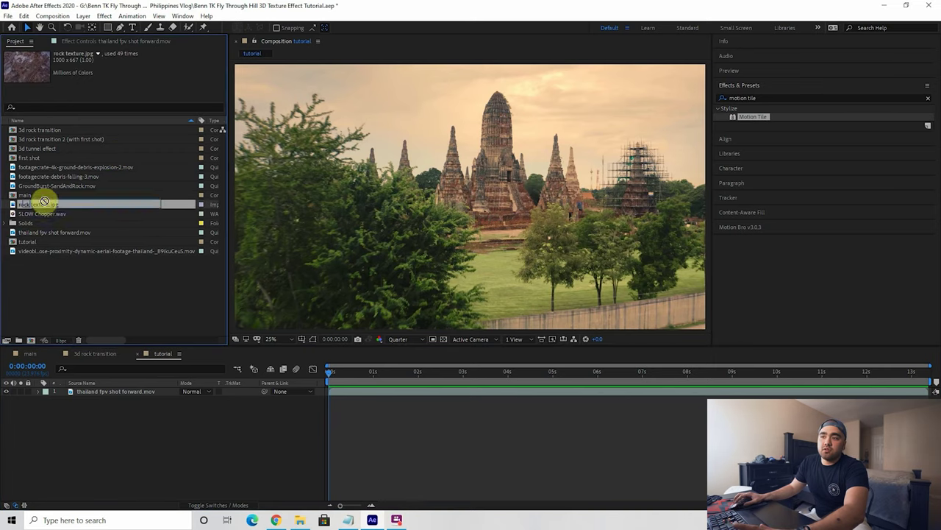
{"action": "double_click", "coordinate": [42, 204]}
{"action": "scroll", "coordinate": [480, 204], "scroll_direction": "down", "scroll_amount": 2}
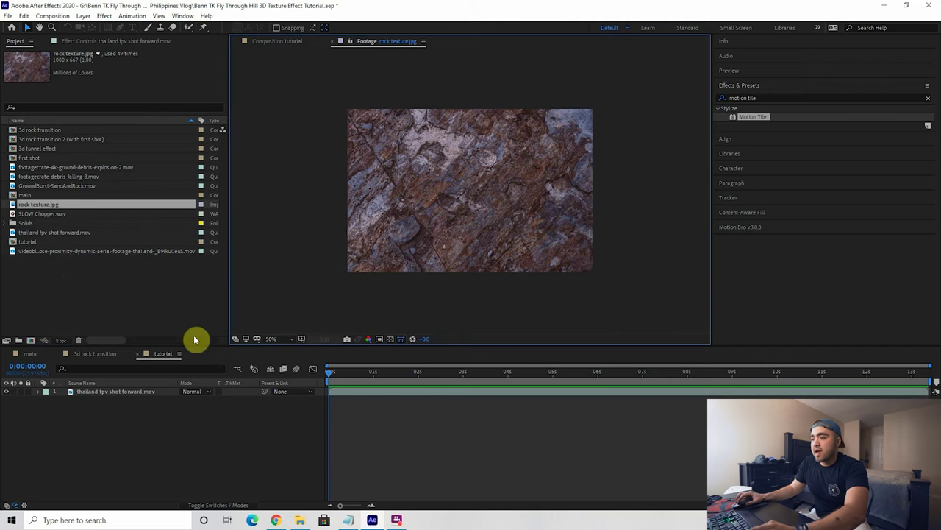
{"action": "left_click", "coordinate": [348, 395]}
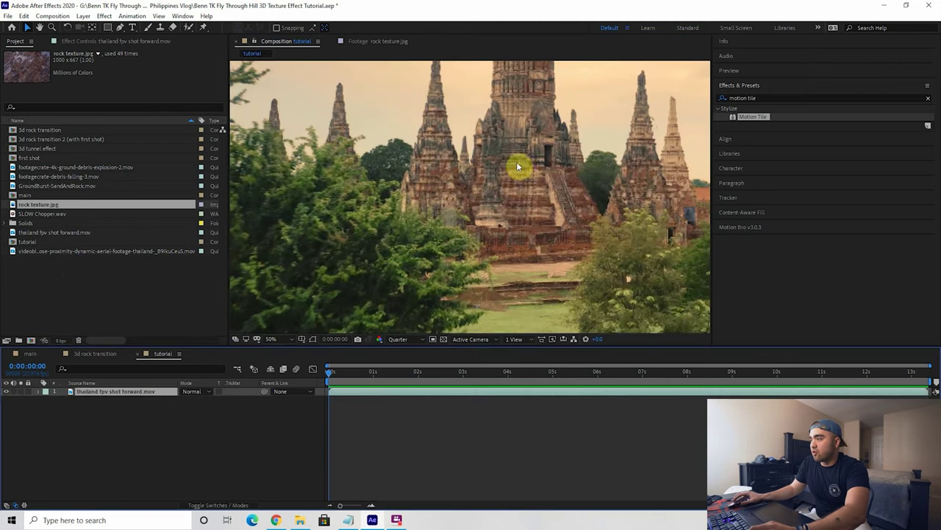
{"action": "scroll", "coordinate": [518, 172], "scroll_direction": "down", "scroll_amount": 2}
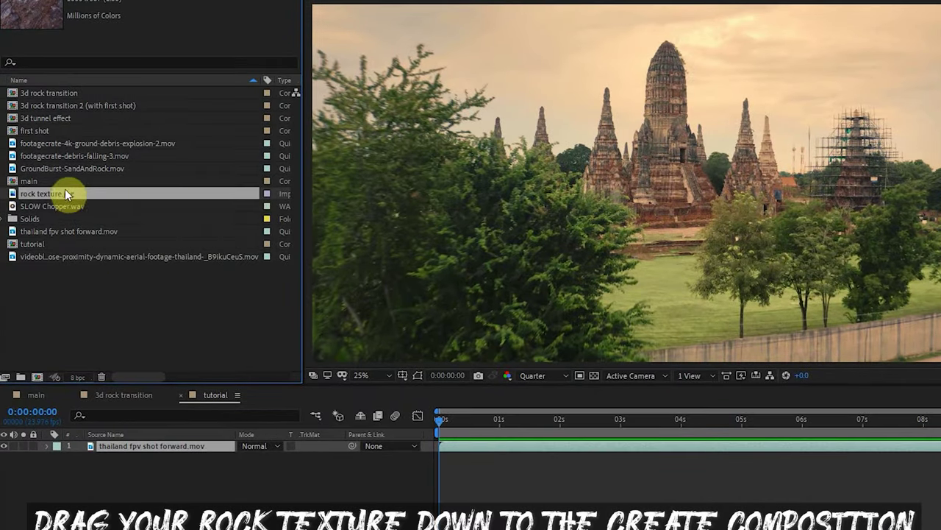
Step: Create a new composition from the rock texture.jpg footage
{"action": "left_click_drag", "start_coordinate": [37, 204], "coordinate": [35, 319]}
{"action": "mouse_move", "coordinate": [42, 272]}
{"action": "left_mouse_down"}
{"action": "mouse_move", "coordinate": [37, 300]}
{"action": "mouse_move", "coordinate": [35, 275]}
{"action": "left_mouse_up"}
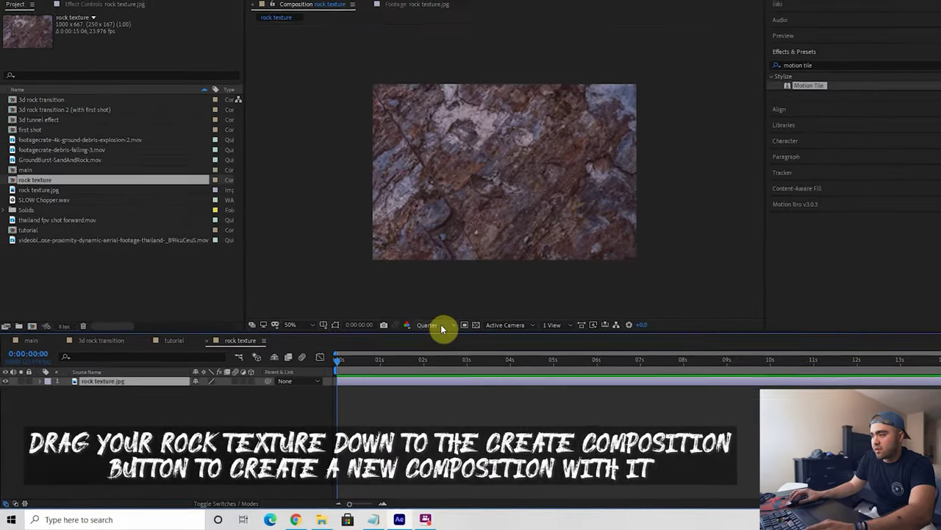
{"action": "left_click", "coordinate": [533, 273]}
{"action": "left_click", "coordinate": [402, 360]}
{"action": "left_click", "coordinate": [408, 338]}
{"action": "left_click", "coordinate": [407, 394]}
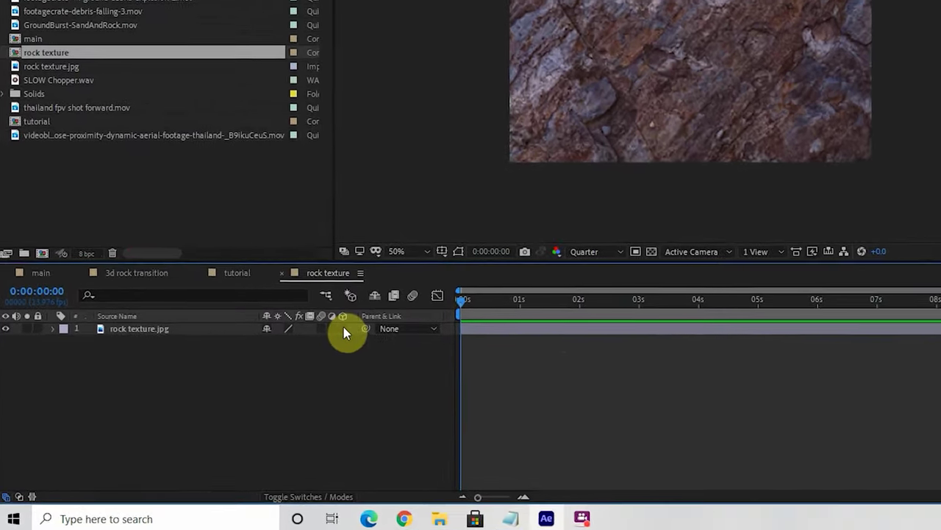
Step: Make the rock texture.jpg layer 3D and add a camera to the composition
{"action": "right_click", "coordinate": [332, 373]}
{"action": "mouse_move", "coordinate": [366, 210]}
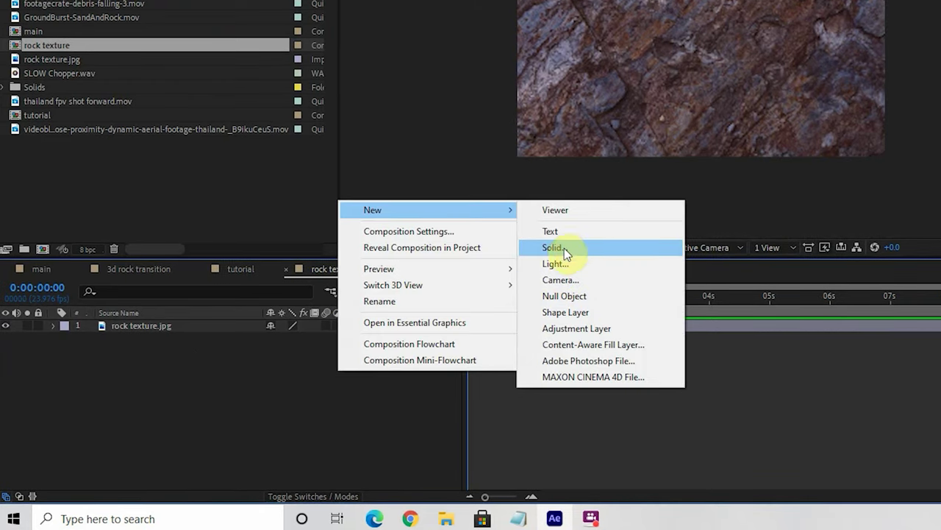
{"action": "left_click", "coordinate": [560, 279]}
{"action": "left_click", "coordinate": [805, 328]}
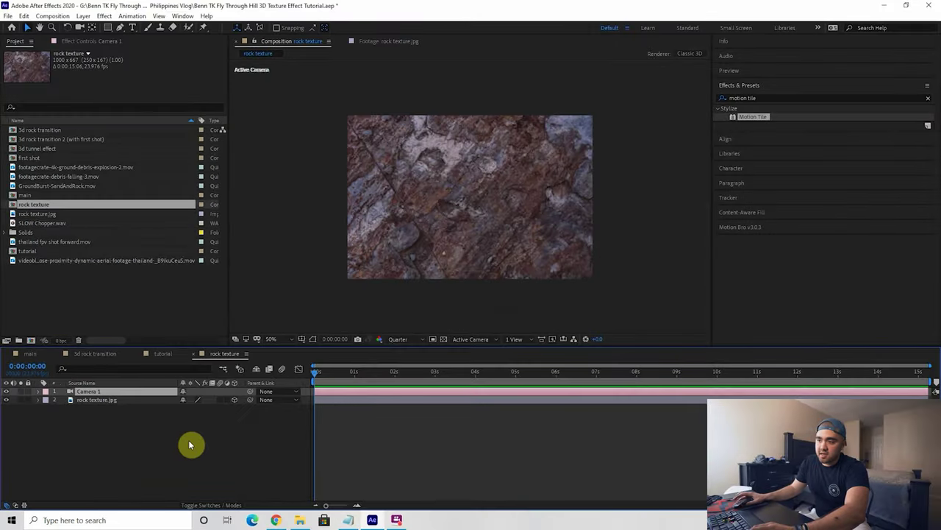
Step: Add a white point light with 50% intensity and shadow casting to the rock texture composition
{"action": "right_click", "coordinate": [234, 420]}
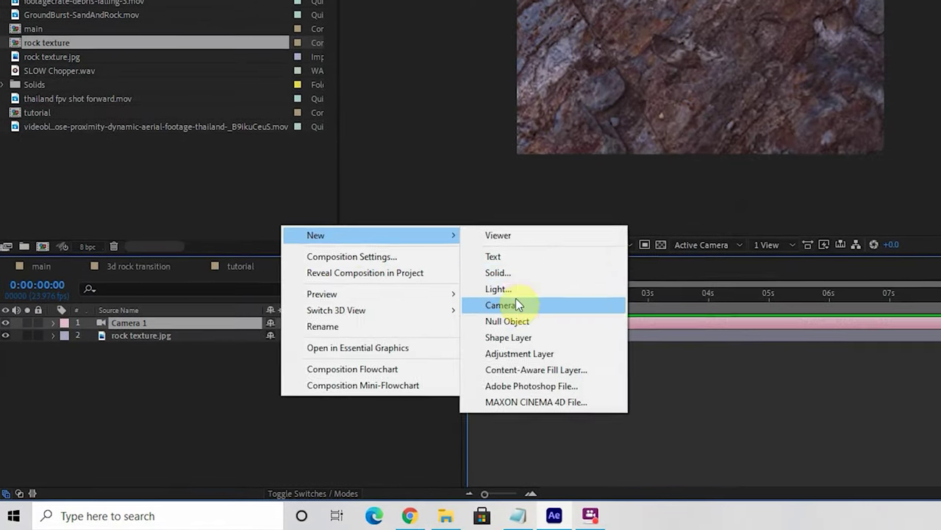
{"action": "left_click", "coordinate": [451, 312]}
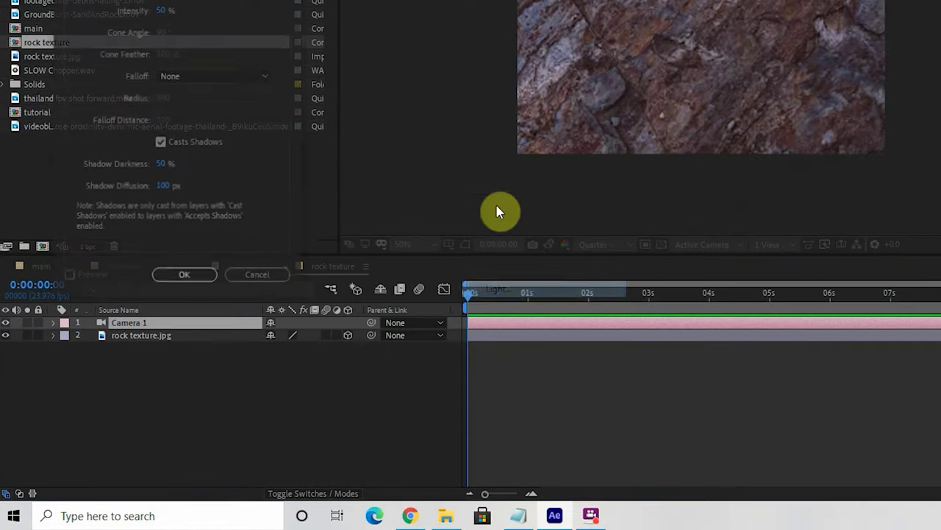
{"action": "left_click", "coordinate": [175, 18]}
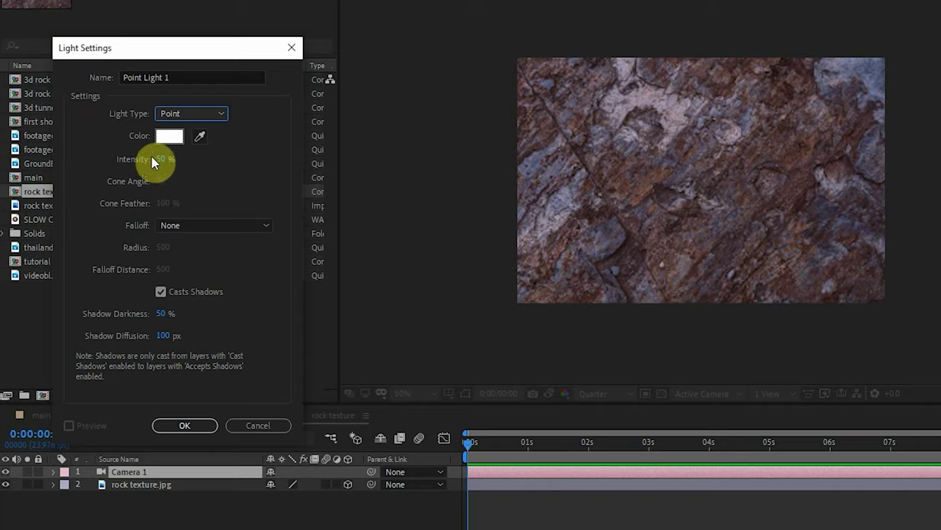
{"action": "left_click", "coordinate": [185, 425]}
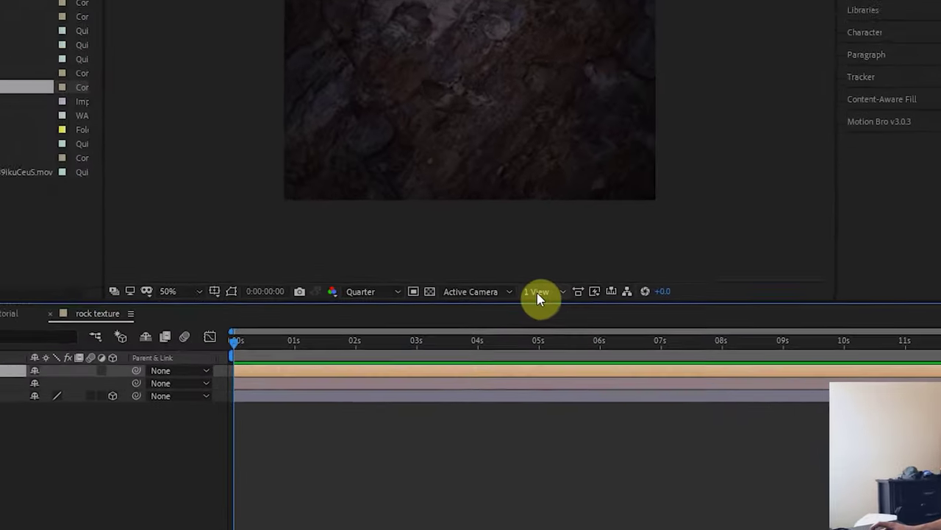
Step: Split the viewer into 2 Views - Horizontal and try shifting the point light along the Z axis in the Right view
{"action": "left_click", "coordinate": [538, 293]}
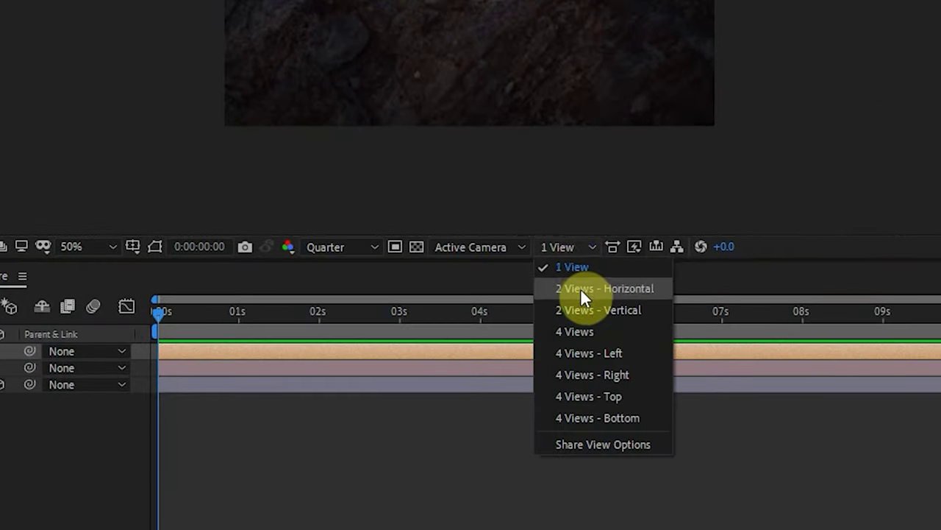
{"action": "left_click", "coordinate": [581, 289]}
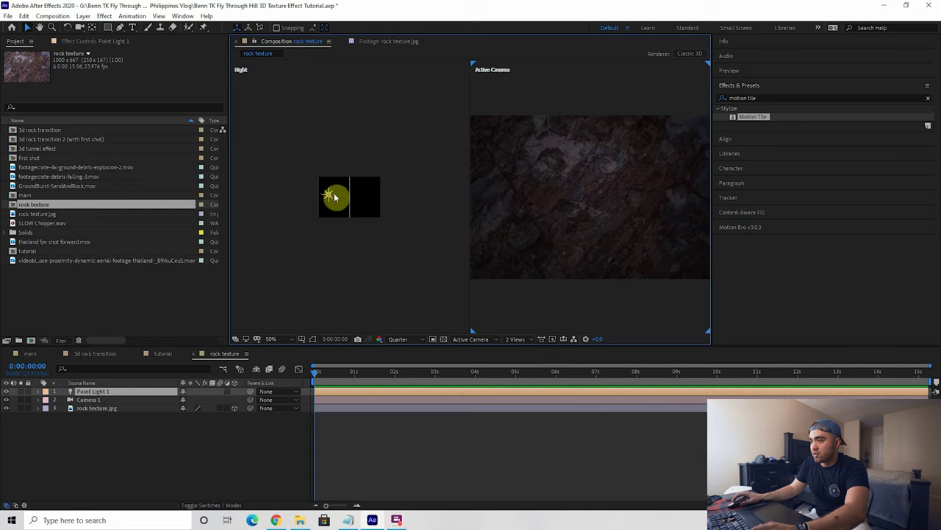
{"action": "scroll", "coordinate": [335, 197], "scroll_direction": "up", "scroll_amount": 1}
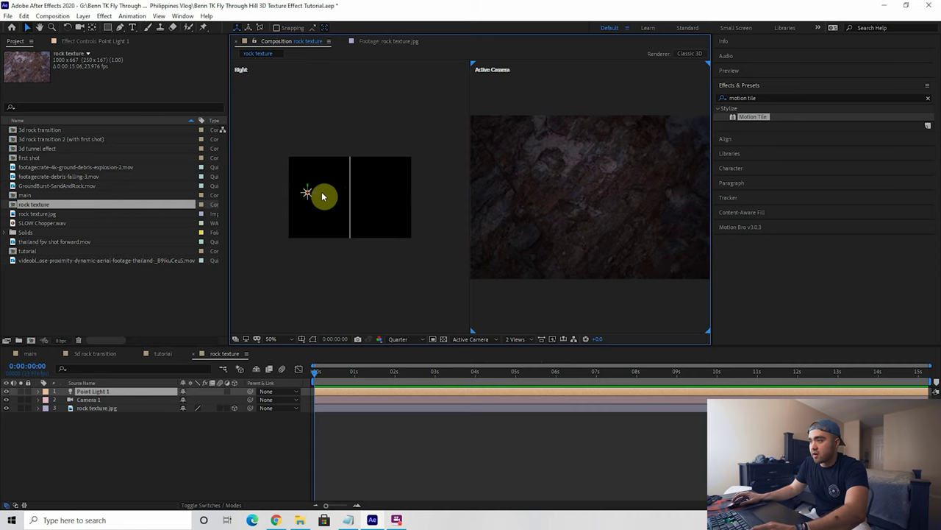
{"action": "left_click", "coordinate": [316, 195]}
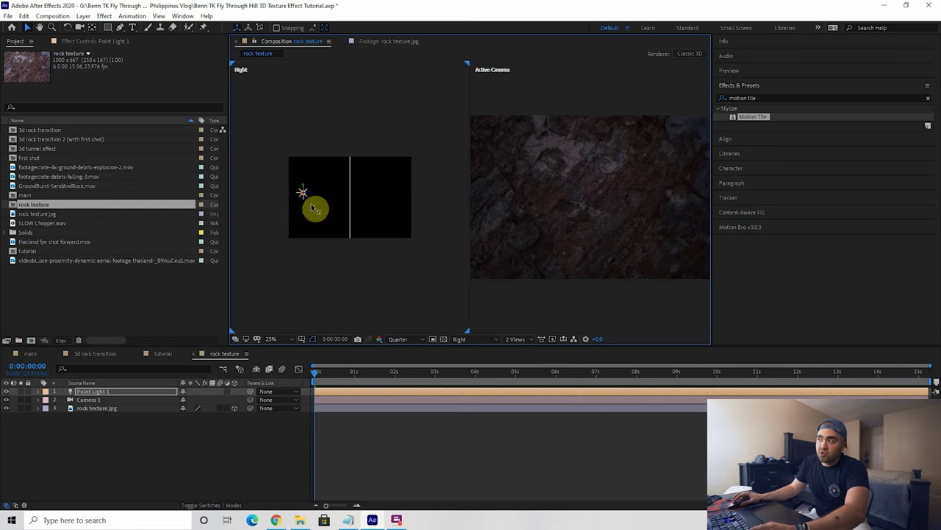
{"action": "left_click_drag", "start_coordinate": [316, 194], "coordinate": [343, 203]}
{"action": "left_click", "coordinate": [351, 199]}
{"action": "left_click", "coordinate": [314, 194]}
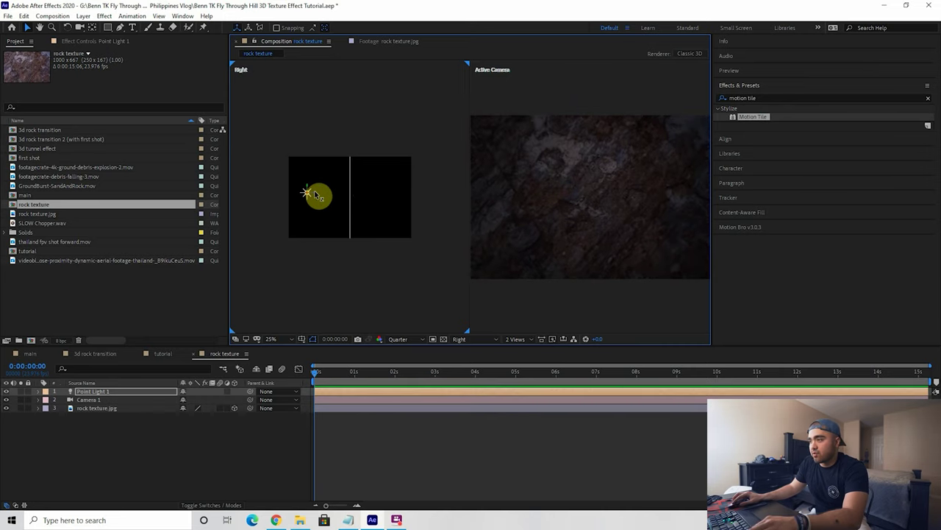
Step: Try moving Camera 1 backward and forward along the Z axis in the Right view
{"action": "scroll", "coordinate": [308, 201], "scroll_direction": "down", "scroll_amount": 4}
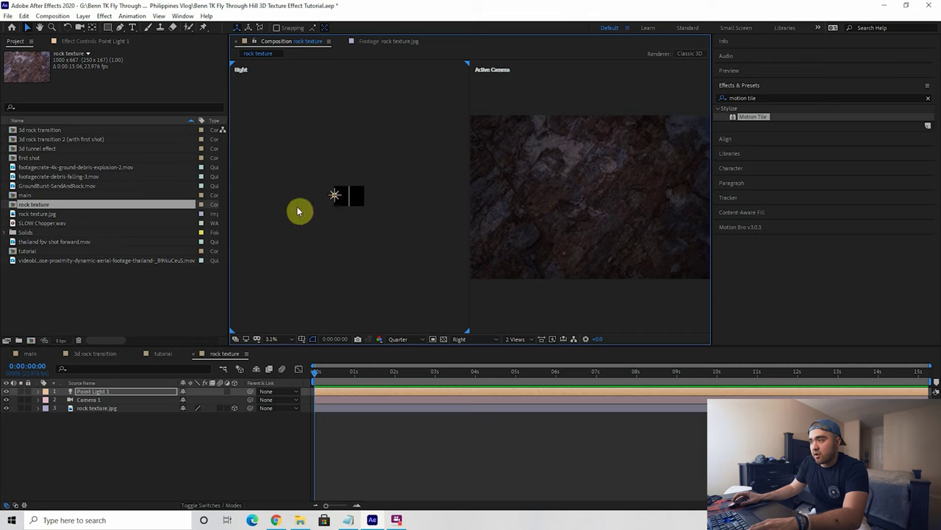
{"action": "key", "text": "ctrl+Down"}
{"action": "scroll", "coordinate": [270, 206], "scroll_direction": "up", "scroll_amount": 1}
{"action": "key", "text": "space"}
{"action": "left_click_drag", "start_coordinate": [282, 200], "coordinate": [434, 180]}
{"action": "left_click_drag", "start_coordinate": [257, 200], "coordinate": [374, 210]}
{"action": "scroll", "coordinate": [350, 197], "scroll_direction": "up", "scroll_amount": 1}
{"action": "scroll", "coordinate": [348, 208], "scroll_direction": "up", "scroll_amount": 2}
{"action": "key", "text": "v"}
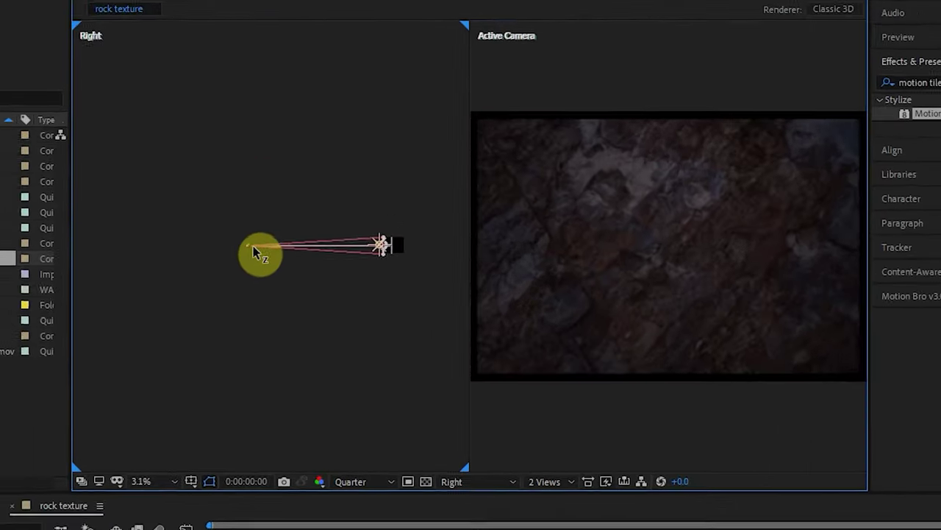
{"action": "mouse_move", "coordinate": [339, 197]}
{"action": "left_mouse_down"}
{"action": "mouse_move", "coordinate": [383, 197]}
{"action": "mouse_move", "coordinate": [330, 197]}
{"action": "left_mouse_up"}
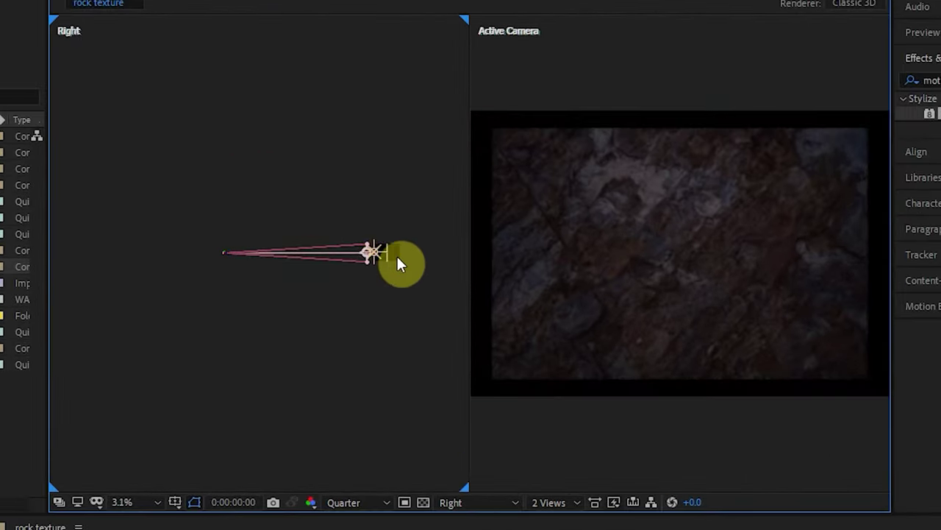
{"action": "left_click_drag", "start_coordinate": [228, 253], "coordinate": [182, 266]}
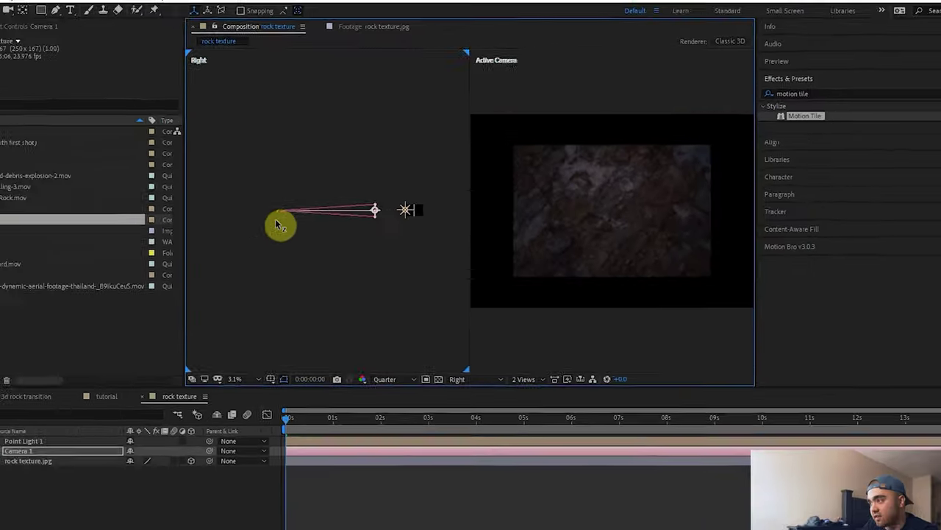
{"action": "left_click_drag", "start_coordinate": [274, 223], "coordinate": [315, 223]}
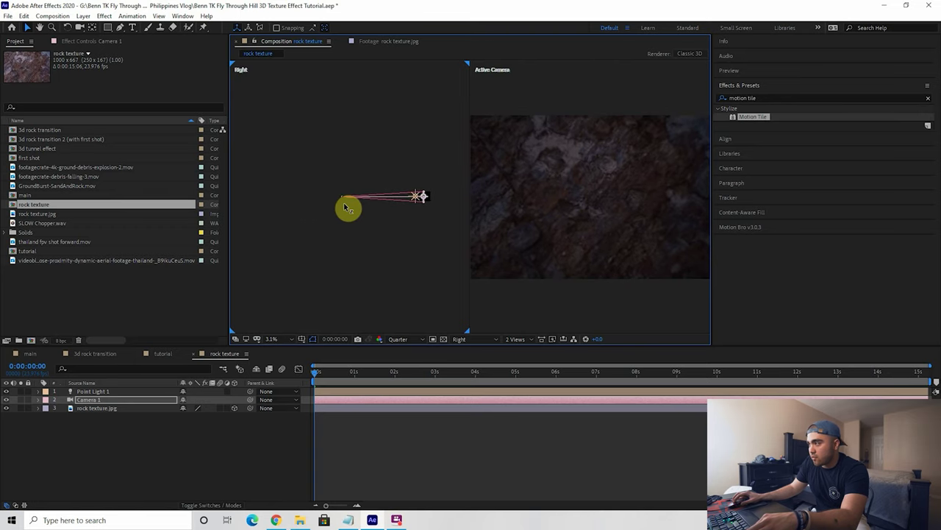
Step: Move Point Light 1 back along the Z axis, well away from the rock texture
{"action": "scroll", "coordinate": [349, 208], "scroll_direction": "up", "scroll_amount": 1}
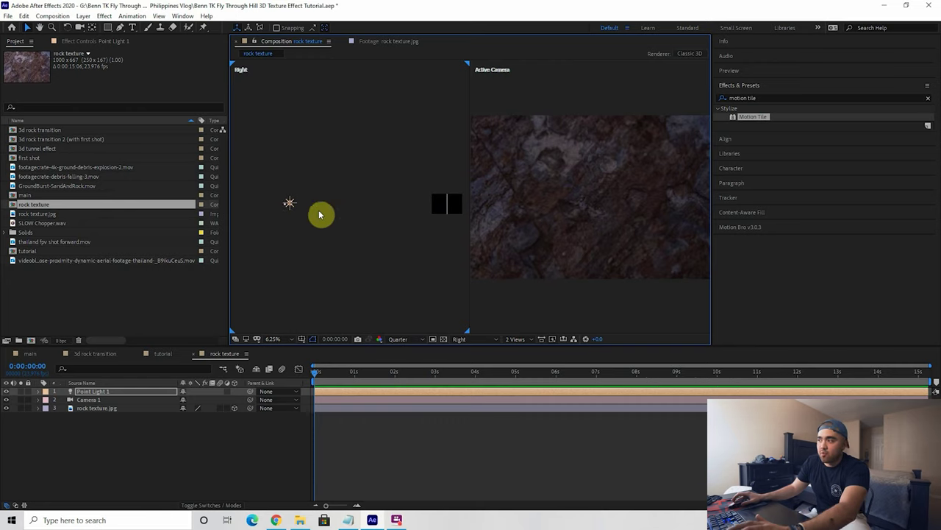
{"action": "left_click", "coordinate": [447, 206]}
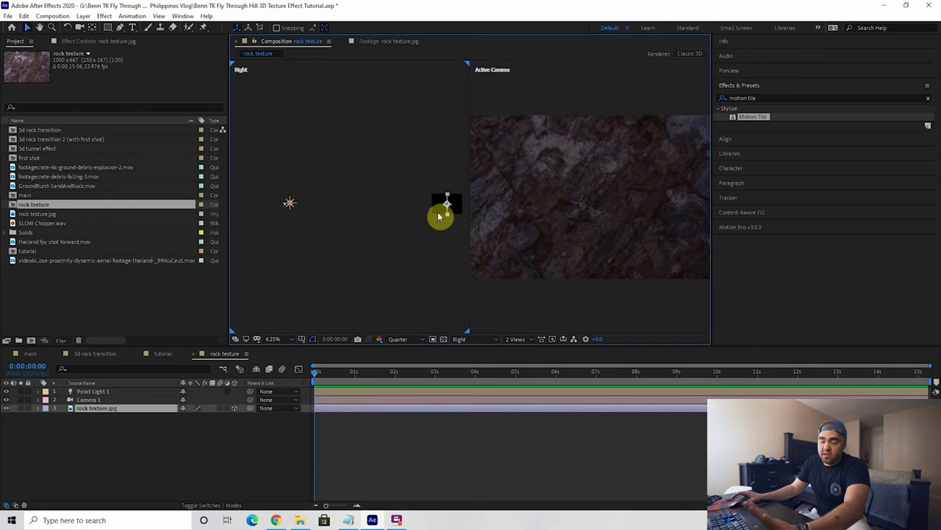
{"action": "left_click", "coordinate": [386, 442]}
Step: Draw a closed, irregular mask with the Pen tool around the centre of the rock texture in the Active Camera view
{"action": "scroll", "coordinate": [437, 234], "scroll_direction": "up", "scroll_amount": 1}
{"action": "left_click_drag", "start_coordinate": [421, 245], "coordinate": [211, 193]}
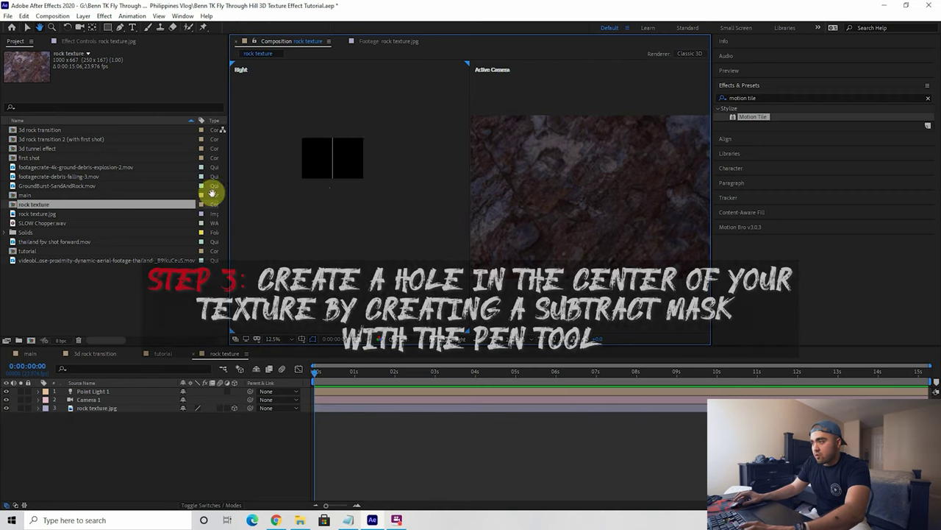
{"action": "left_click_drag", "start_coordinate": [328, 171], "coordinate": [341, 202]}
{"action": "scroll", "coordinate": [343, 197], "scroll_direction": "up", "scroll_amount": 1}
{"action": "scroll", "coordinate": [345, 193], "scroll_direction": "up", "scroll_amount": 2}
{"action": "key", "text": "v"}
{"action": "left_click", "coordinate": [102, 412]}
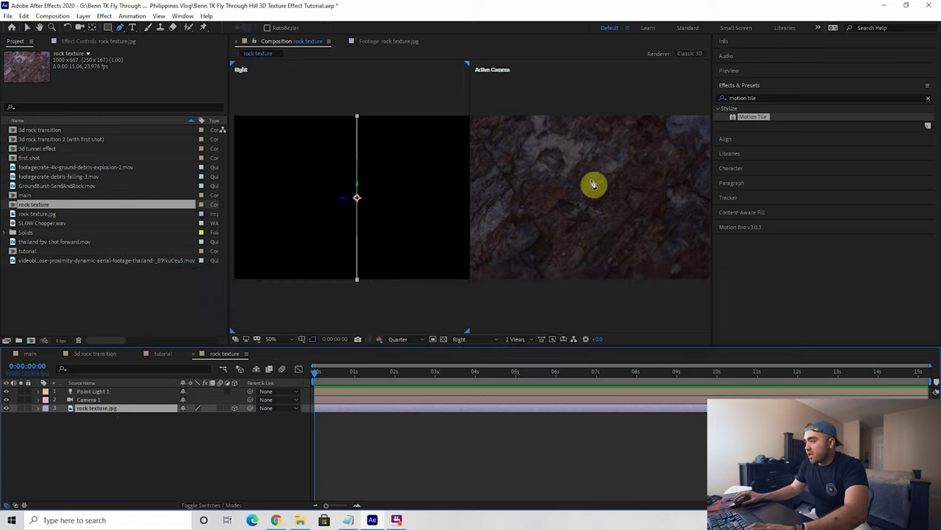
{"action": "key", "text": "g"}
{"action": "mouse_move", "coordinate": [580, 177]}
{"action": "left_mouse_down"}
{"action": "mouse_move", "coordinate": [554, 186]}
{"action": "mouse_move", "coordinate": [558, 212]}
{"action": "left_mouse_up"}
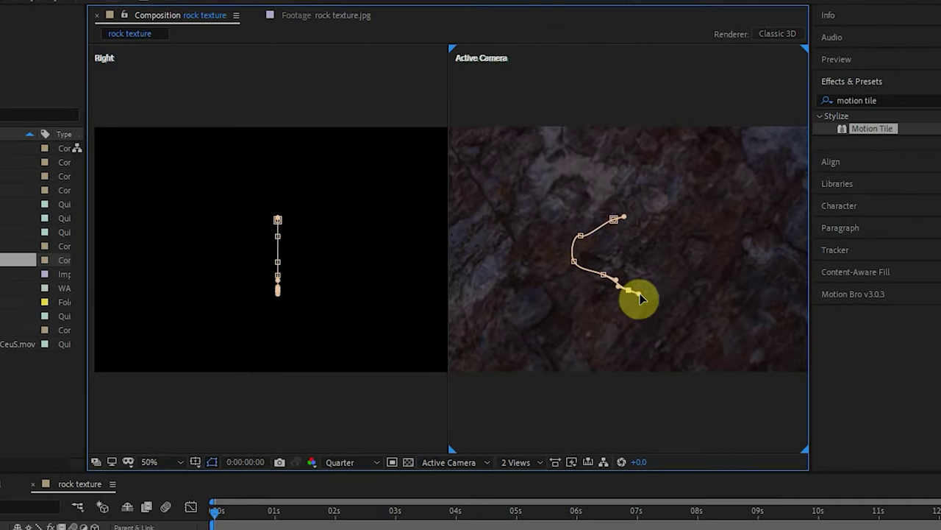
{"action": "left_click", "coordinate": [632, 208]}
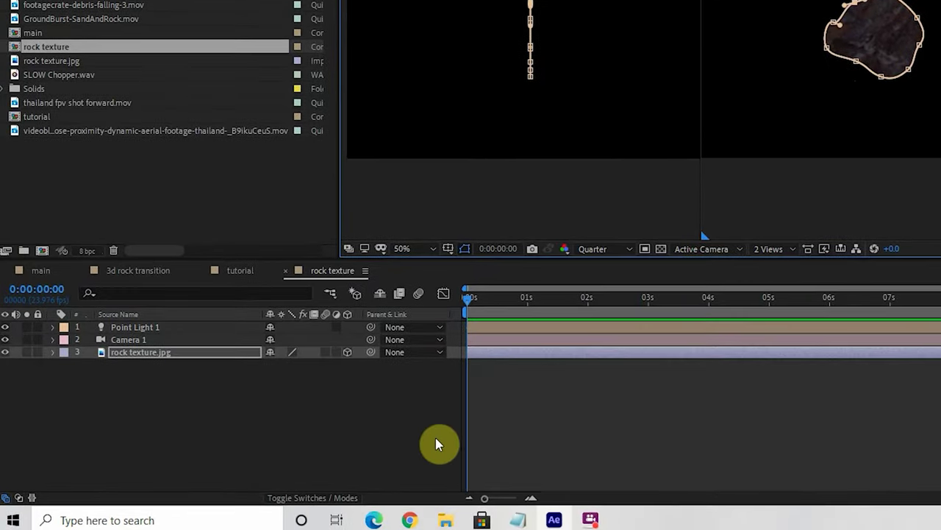
Step: Set the rock texture layer's mask mode to Subtract to cut a hole in its centre
{"action": "key", "text": "m"}
{"action": "left_click", "coordinate": [222, 396]}
{"action": "left_click", "coordinate": [302, 413]}
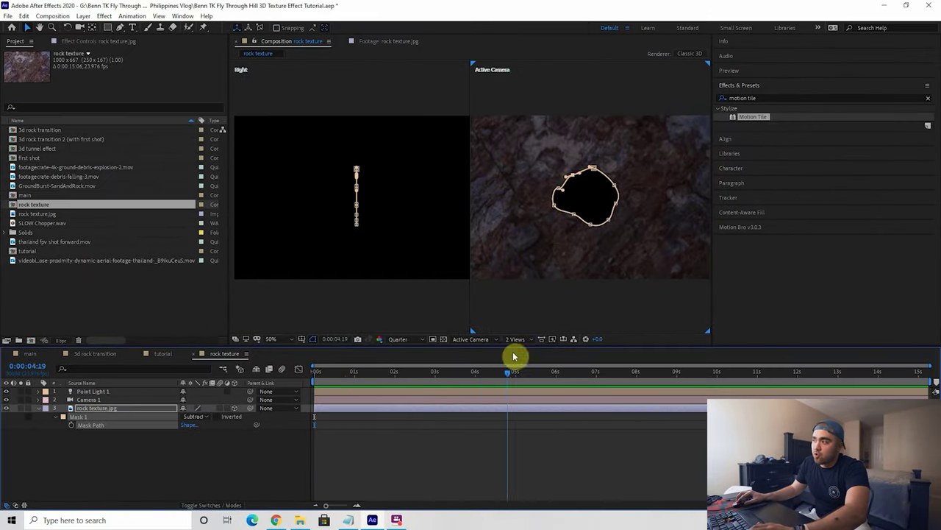
Step: Find the Curves effect by searching for "curves" and apply it to the rock texture.jpg layer
{"action": "left_click", "coordinate": [69, 42]}
{"action": "double_click", "coordinate": [758, 94]}
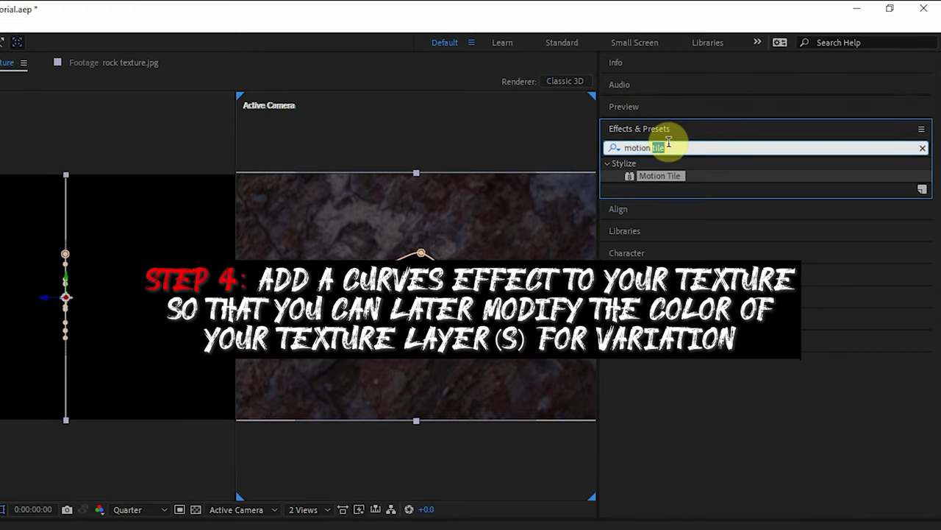
{"action": "key", "text": "ctrl+a"}
{"action": "type", "text": "curves"}
{"action": "left_click_drag", "start_coordinate": [659, 226], "coordinate": [413, 412]}
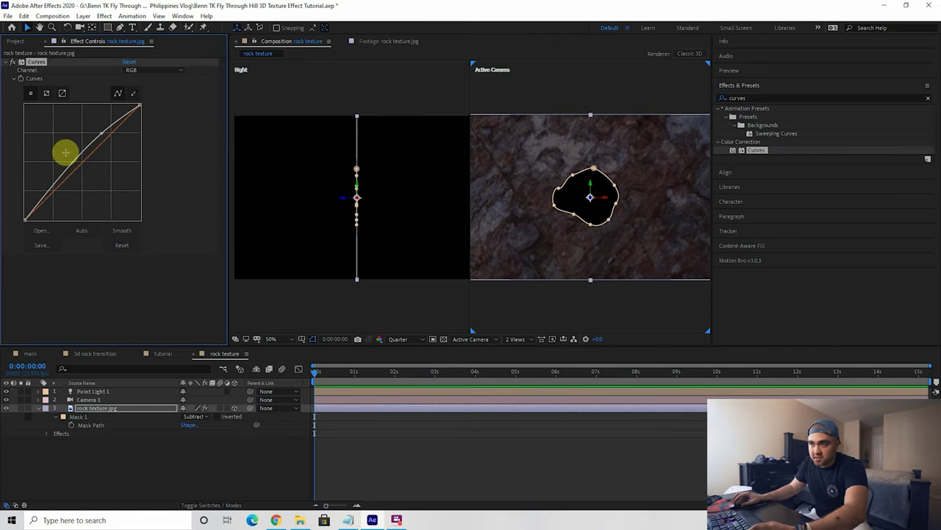
Step: Lower the shadows in the rock texture layer's Curves effect to form a gentle S-shaped contrast curve
{"action": "left_click_drag", "start_coordinate": [65, 152], "coordinate": [64, 185]}
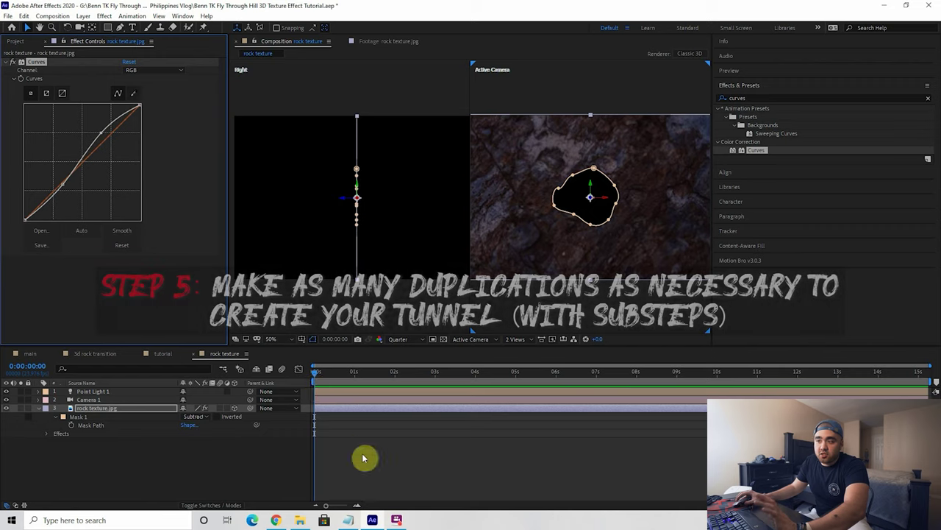
Step: Duplicate the rock texture layer, move the copy toward the camera along the Z axis, and set its Z Rotation to 15°
{"action": "left_click", "coordinate": [390, 422]}
{"action": "left_click", "coordinate": [402, 406]}
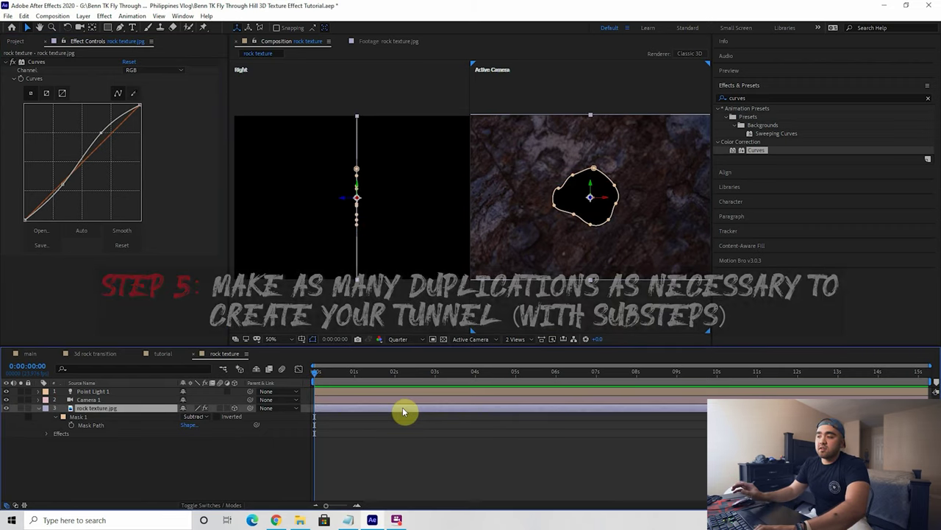
{"action": "key", "text": "ctrl+d"}
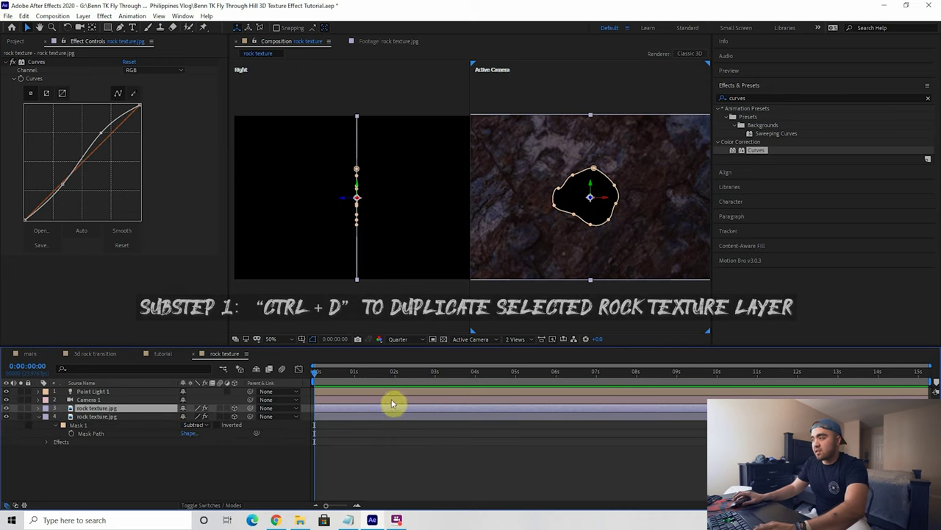
{"action": "key", "text": "p"}
{"action": "left_click_drag", "start_coordinate": [214, 416], "coordinate": [196, 439]}
{"action": "key", "text": "r"}
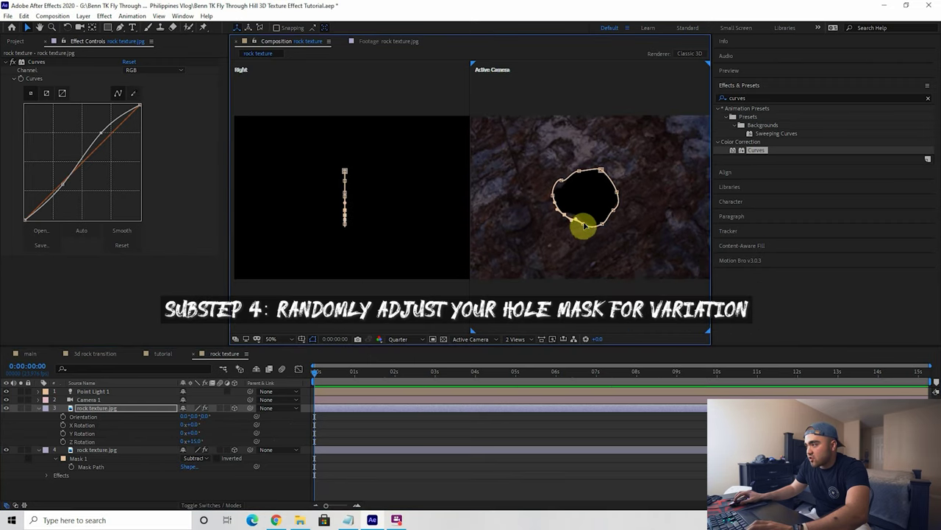
Step: Reshape the hole mask of the rock texture copy and slightly soften its S-shaped Curves for variation
{"action": "left_click_drag", "start_coordinate": [583, 226], "coordinate": [603, 225]}
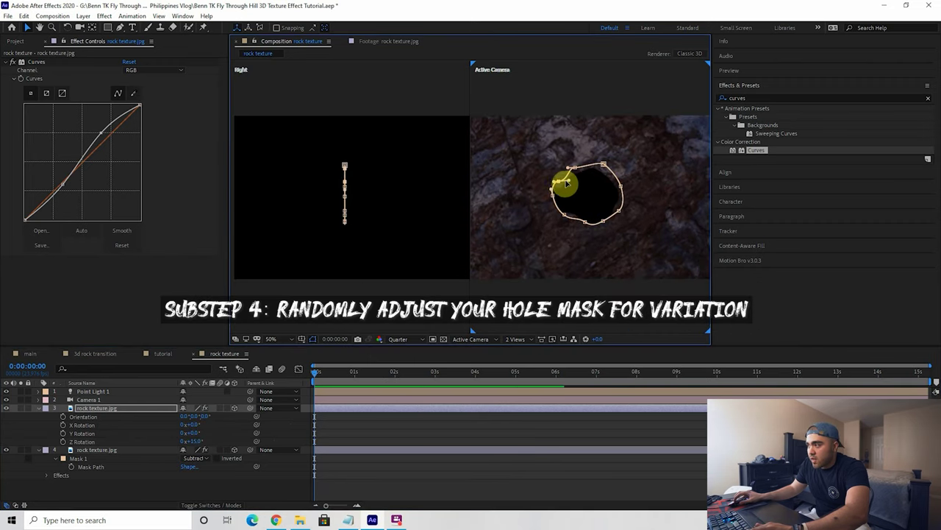
{"action": "left_click_drag", "start_coordinate": [546, 200], "coordinate": [559, 216]}
{"action": "left_click_drag", "start_coordinate": [59, 185], "coordinate": [108, 136]}
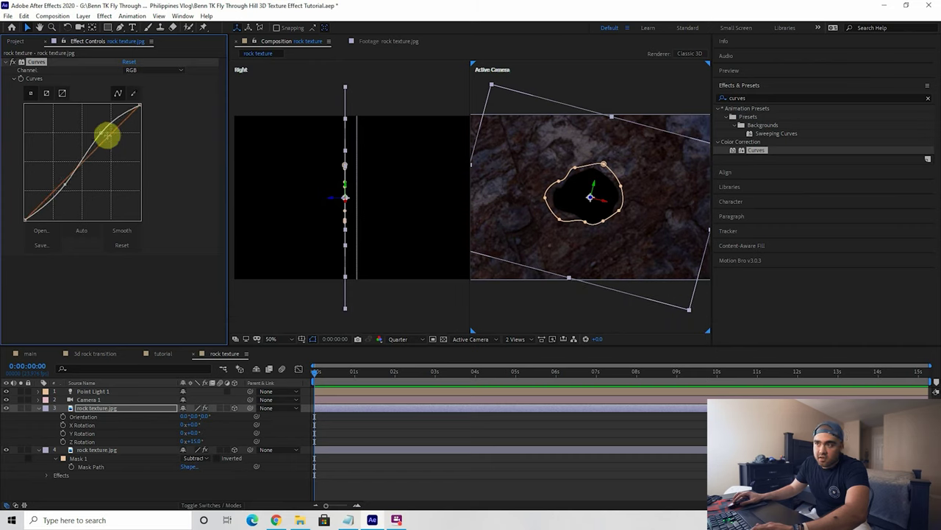
{"action": "left_click", "coordinate": [492, 295]}
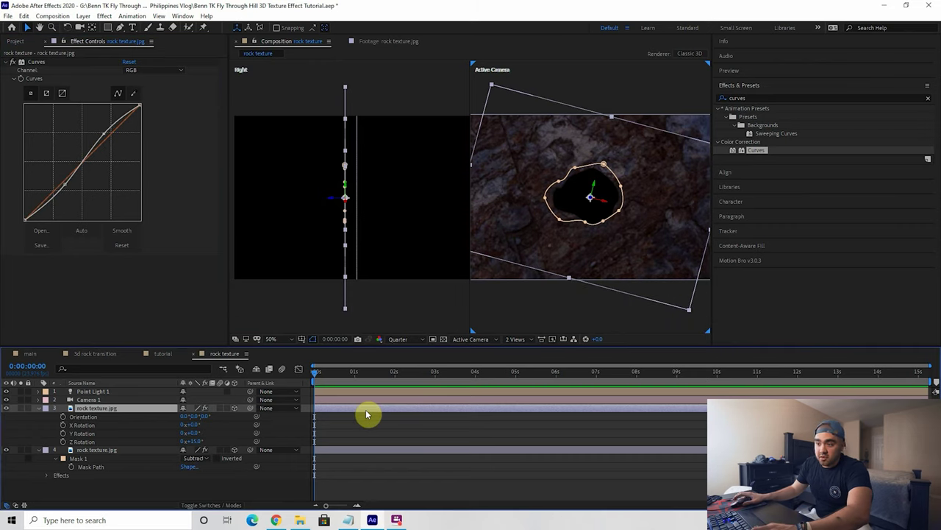
Step: Move the duplicated rock texture layer slightly farther toward the camera, to a Z position of -73
{"action": "left_click", "coordinate": [378, 419]}
{"action": "left_click", "coordinate": [381, 411]}
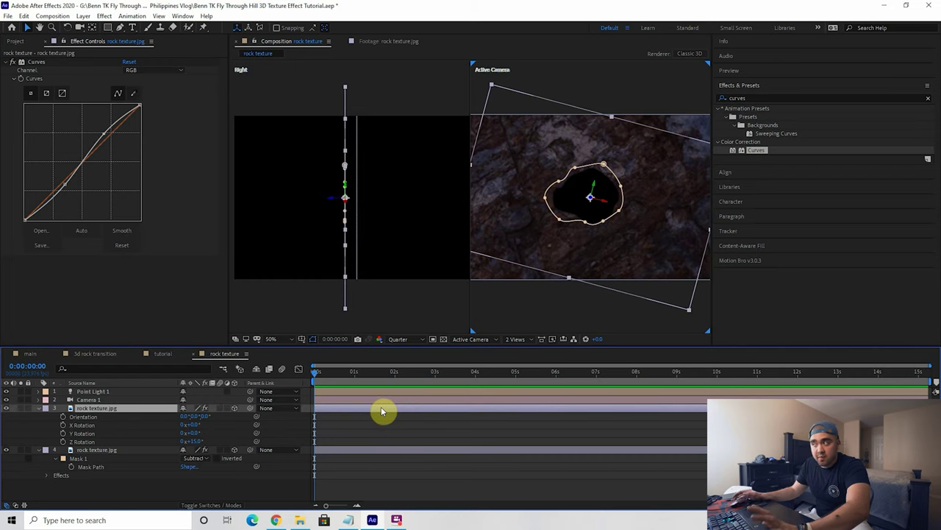
{"action": "left_click", "coordinate": [324, 188]}
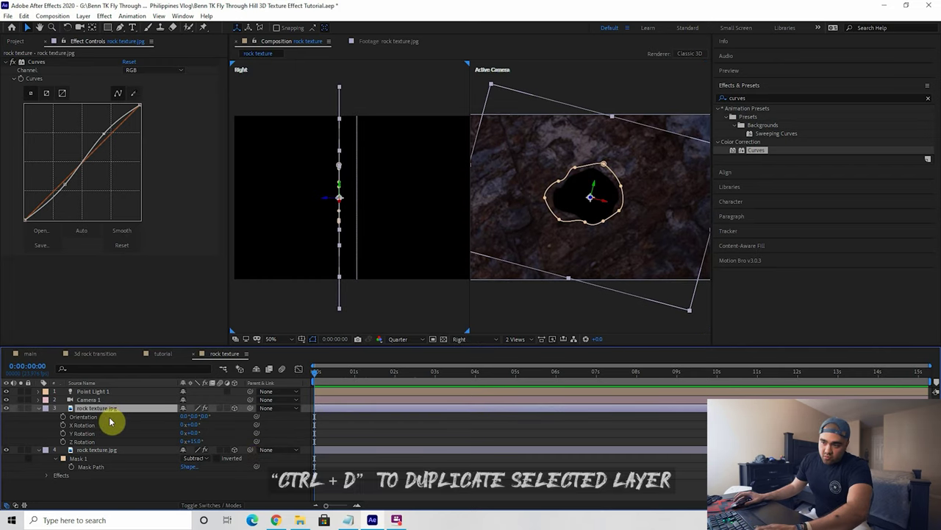
Step: Duplicate the front rock texture layer again, shift the copy toward the camera along Z, and set its Z Rotation to 166°
{"action": "key", "text": "ctrl+d"}
{"action": "key", "text": "p"}
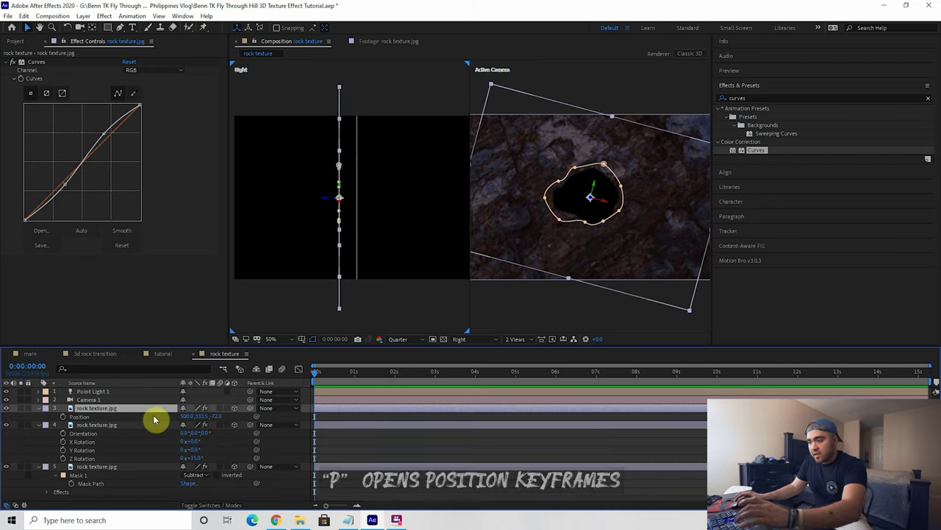
{"action": "left_click_drag", "start_coordinate": [216, 418], "coordinate": [271, 435]}
{"action": "key", "text": "r"}
Step: Reshape the new rock copies' hole masks and vary their Curves, raising the shadows and lowering the highlights
{"action": "left_click_drag", "start_coordinate": [566, 182], "coordinate": [561, 181]}
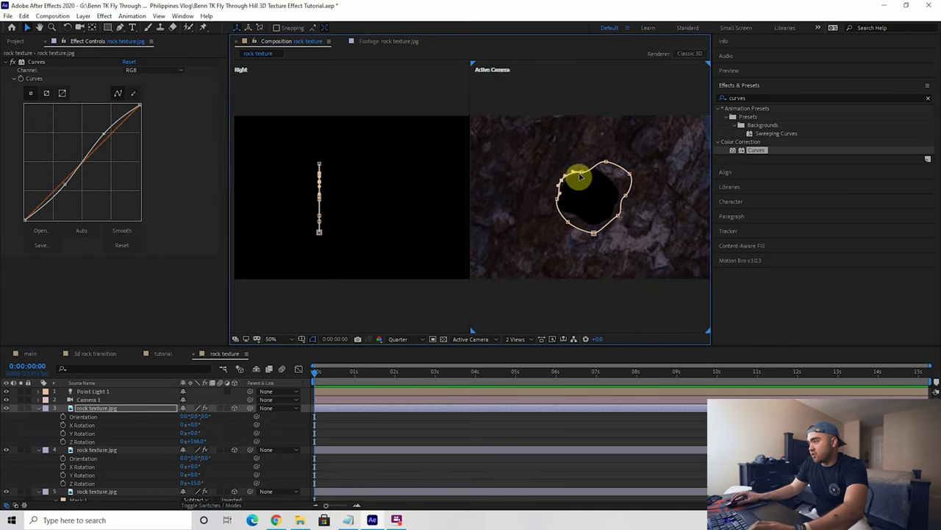
{"action": "left_click_drag", "start_coordinate": [607, 166], "coordinate": [623, 200]}
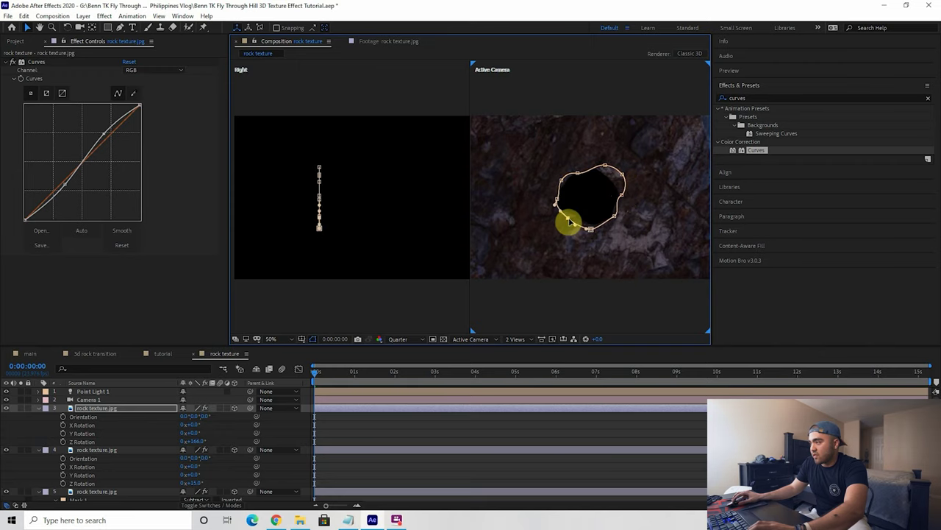
{"action": "left_click", "coordinate": [67, 191]}
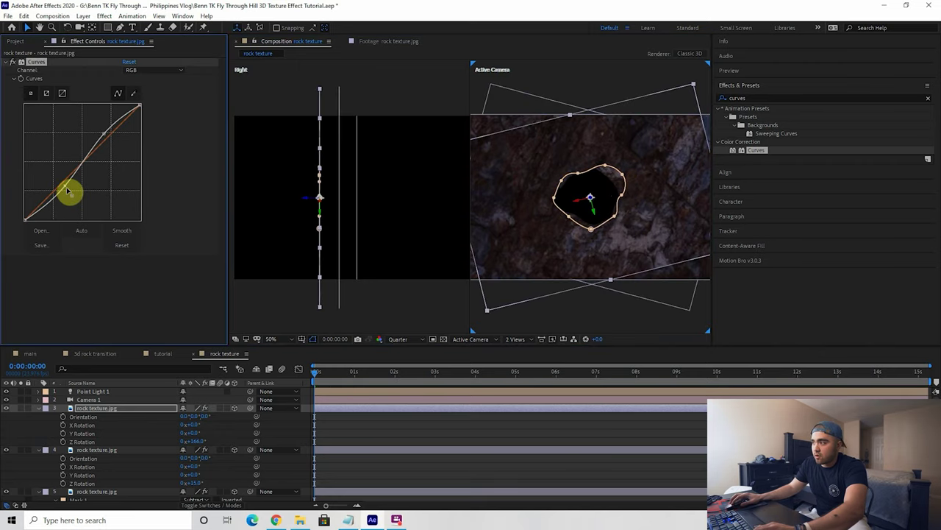
{"action": "left_click_drag", "start_coordinate": [67, 191], "coordinate": [59, 178]}
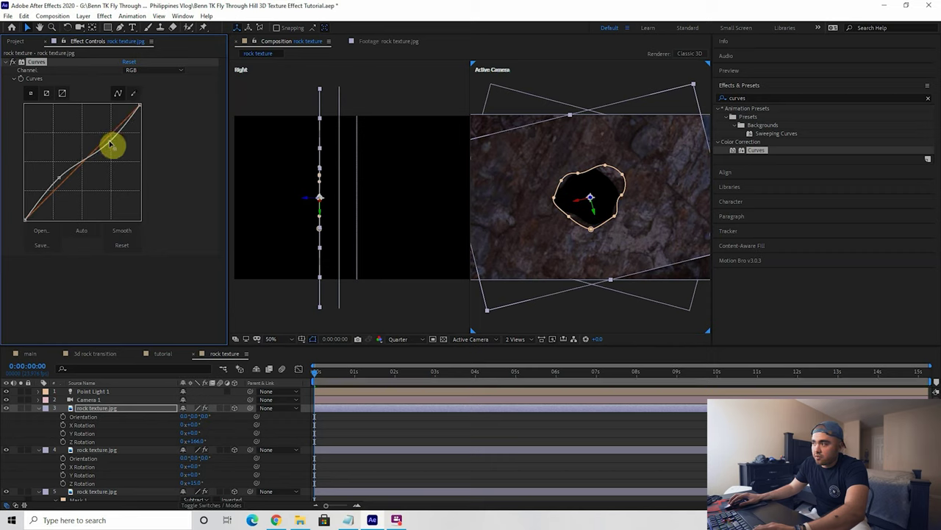
{"action": "left_click_drag", "start_coordinate": [109, 141], "coordinate": [100, 163]}
{"action": "left_click", "coordinate": [59, 179]}
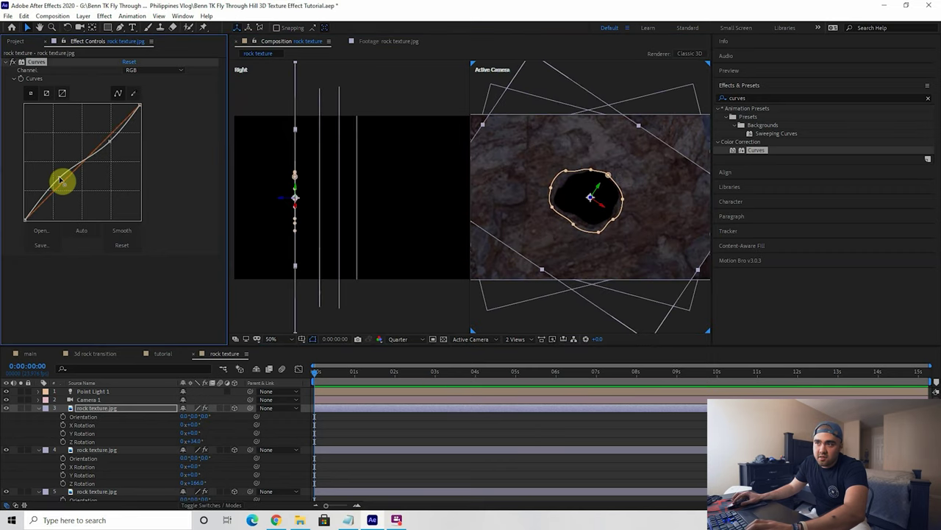
Step: Move Camera 1 far back along the Z axis, behind Point Light 1 and away from the rock layers
{"action": "left_click", "coordinate": [96, 399]}
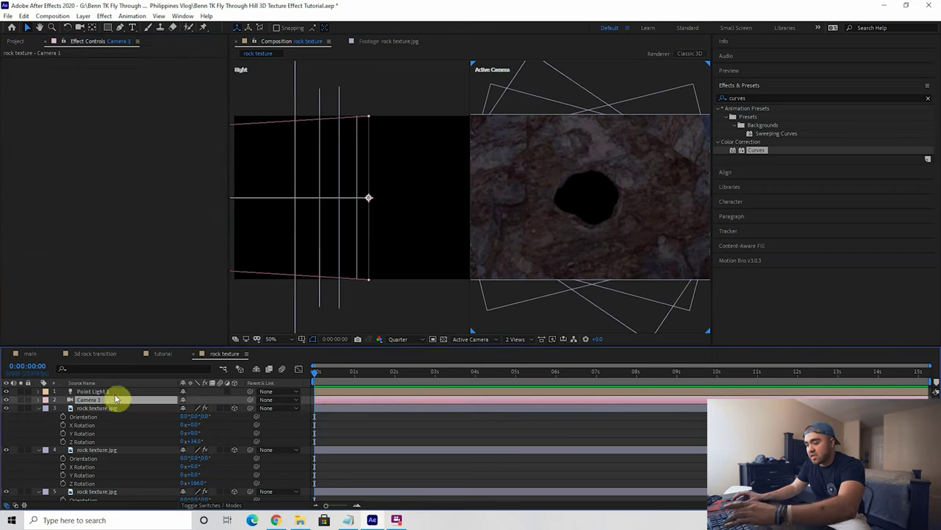
{"action": "key", "text": "p"}
{"action": "left_click_drag", "start_coordinate": [217, 407], "coordinate": [192, 417]}
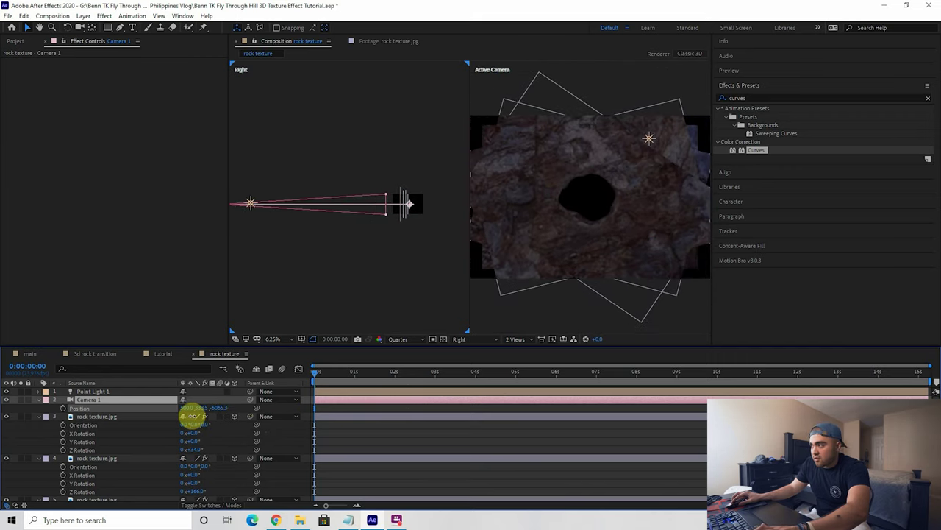
{"action": "left_click", "coordinate": [252, 205]}
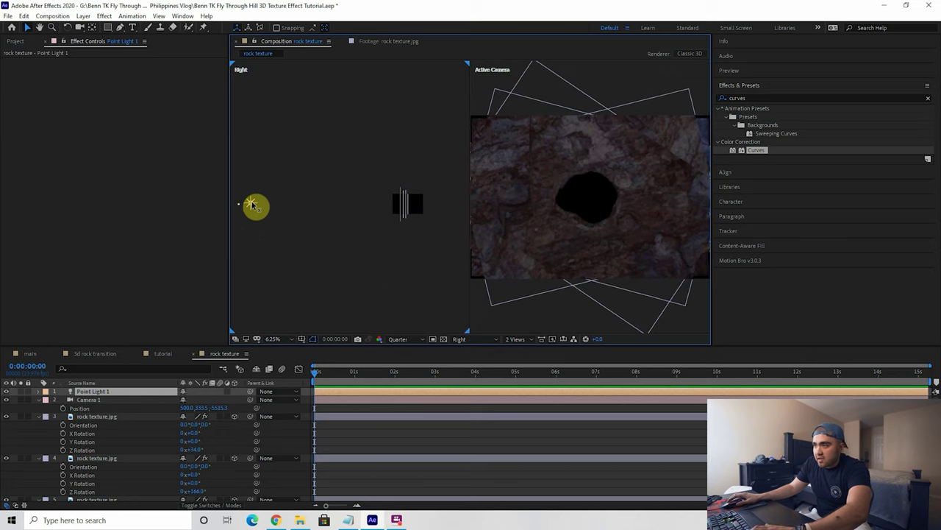
Step: Keep duplicating the front rock texture layer toward the camera along Z, varying each copy's Z rotation, hole mask and Curves
{"action": "left_click", "coordinate": [401, 212]}
{"action": "scroll", "coordinate": [587, 204], "scroll_direction": "up", "scroll_amount": 2}
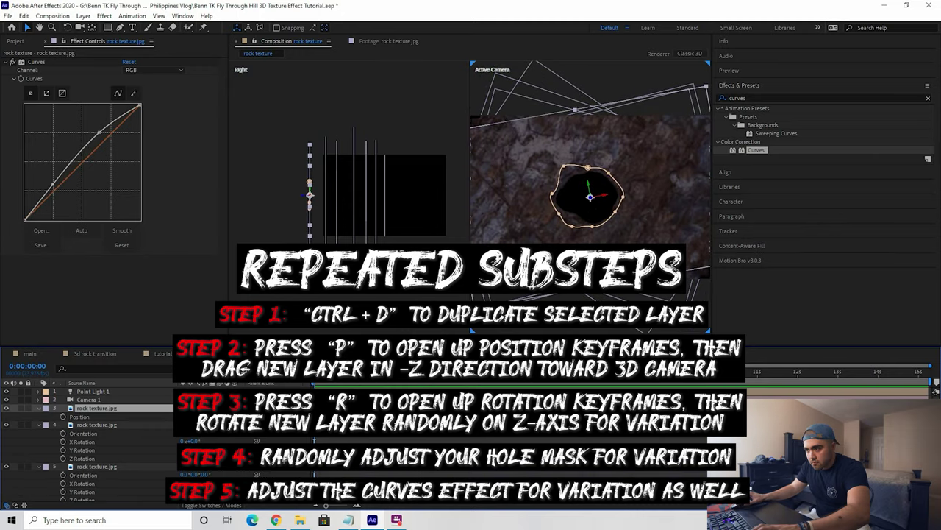
{"action": "key", "text": "ctrl+d"}
{"action": "key", "text": "ctrl+d"}
{"action": "key", "text": "ctrl+d"}
{"action": "key", "text": "ctrl+d"}
{"action": "key", "text": "r"}
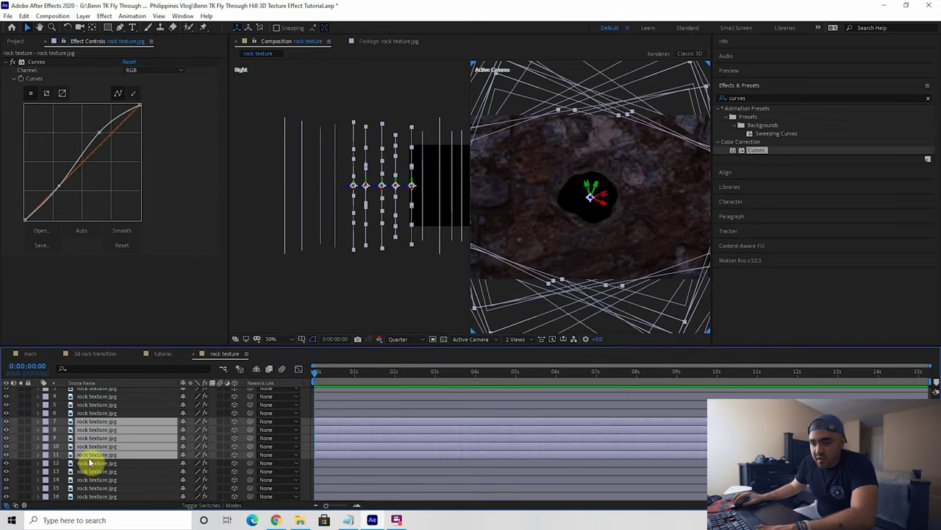
Step: Duplicate rock texture layers 11 to 14, stack the copies above the other rock layers, and move them to Z -1962, -1872, -1732 and -1632
{"action": "left_click", "coordinate": [101, 476]}
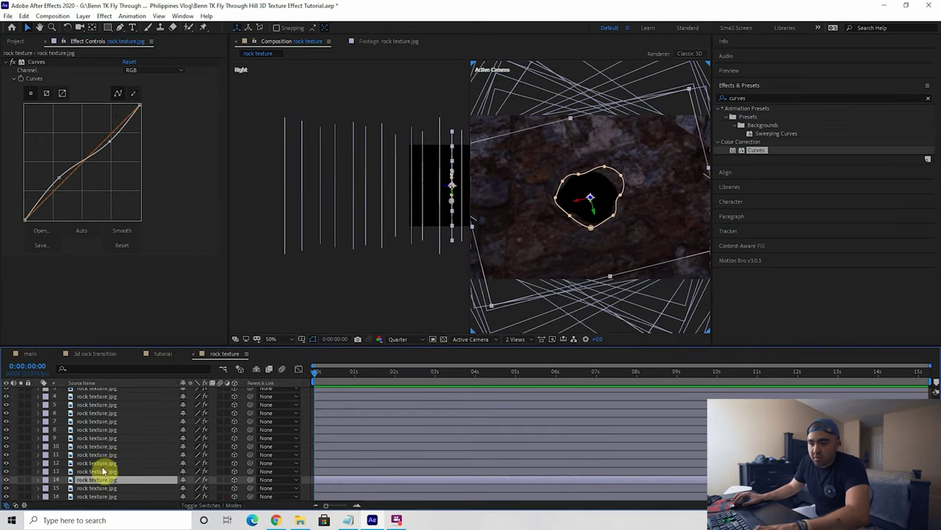
{"action": "left_click", "coordinate": [105, 456], "text": "shift"}
{"action": "key", "text": "ctrl+d"}
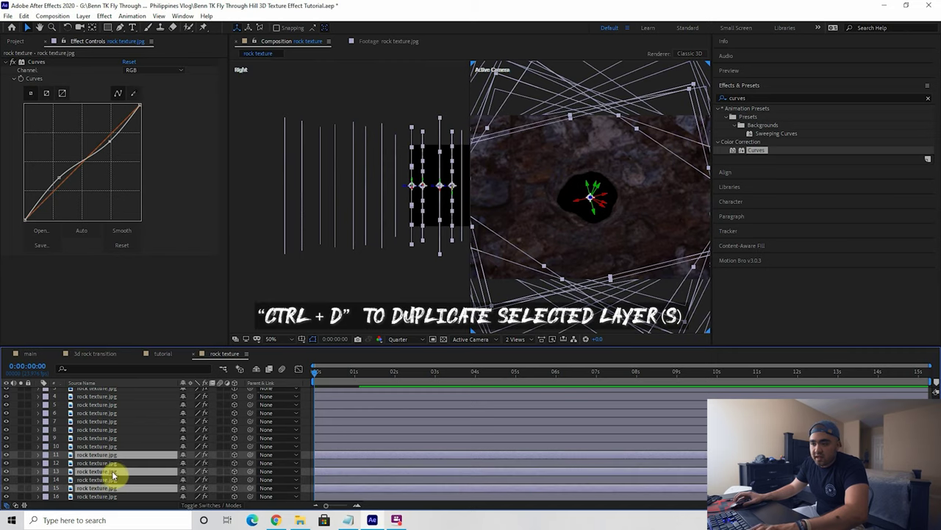
{"action": "scroll", "coordinate": [114, 475], "scroll_direction": "up", "scroll_amount": 1}
{"action": "left_click_drag", "start_coordinate": [115, 478], "coordinate": [113, 406]}
{"action": "key", "text": "p"}
{"action": "left_click_drag", "start_coordinate": [219, 418], "coordinate": [151, 421]}
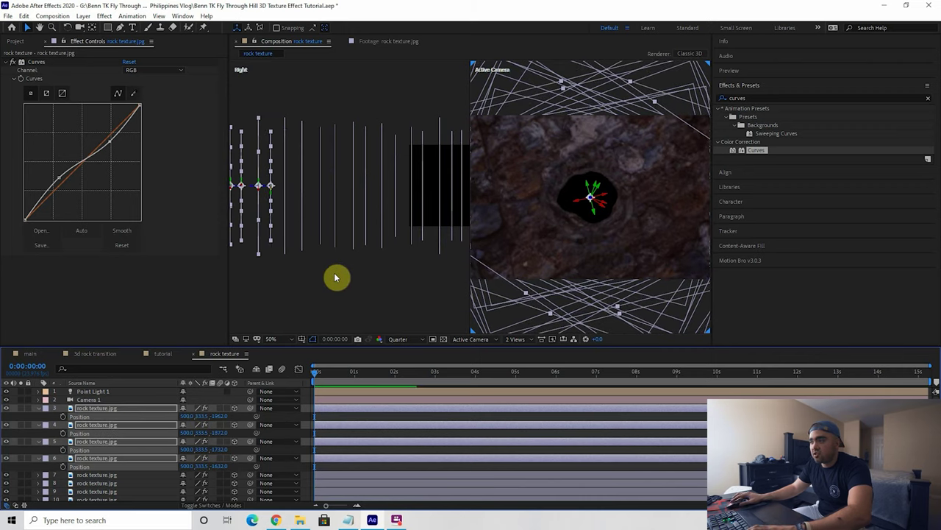
Step: Duplicate rock texture layers 12 to 14, stack the copies above the other rock layers, and shift them in front of the tunnel along Z
{"action": "scroll", "coordinate": [337, 282], "scroll_direction": "down", "scroll_amount": 2}
{"action": "scroll", "coordinate": [382, 455], "scroll_direction": "down", "scroll_amount": 4}
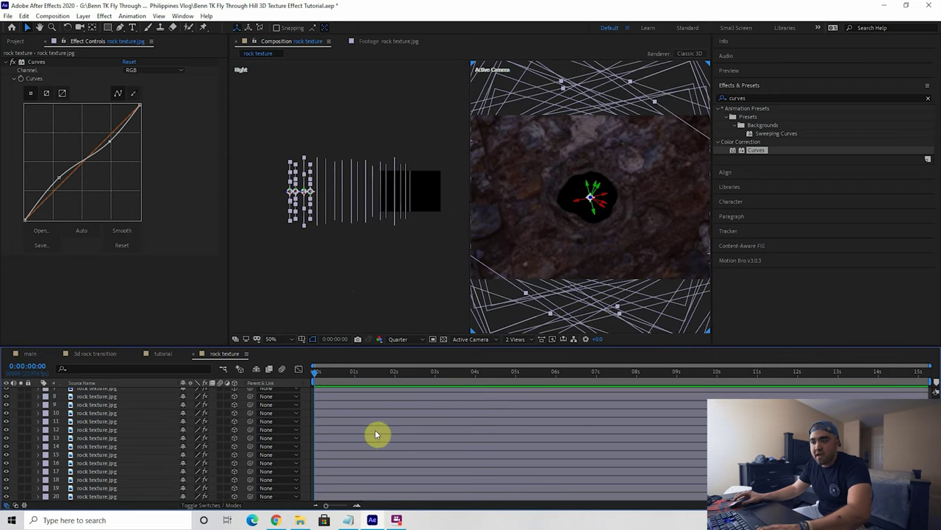
{"action": "left_click", "coordinate": [376, 432]}
{"action": "left_click", "coordinate": [389, 448], "text": "shift"}
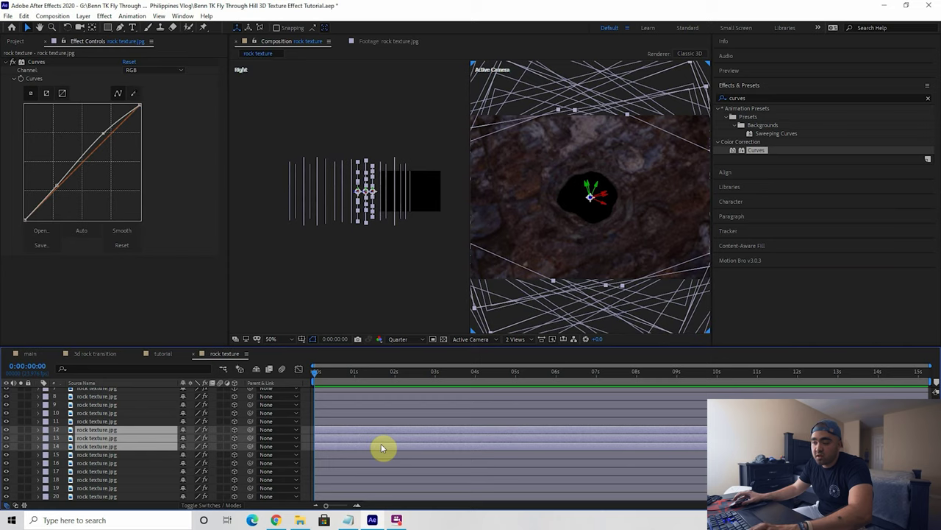
{"action": "key", "text": "ctrl+d"}
{"action": "scroll", "coordinate": [111, 458], "scroll_direction": "up", "scroll_amount": 1}
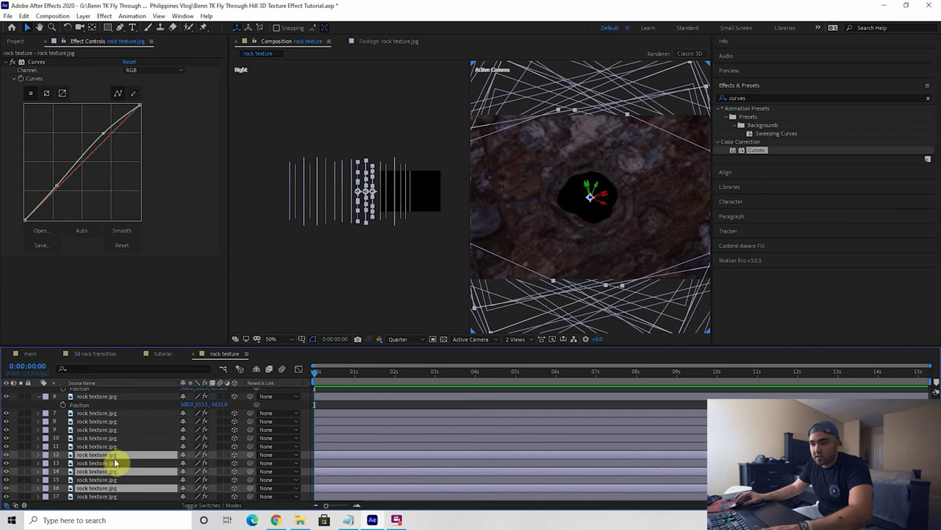
{"action": "left_click_drag", "start_coordinate": [121, 417], "coordinate": [120, 453]}
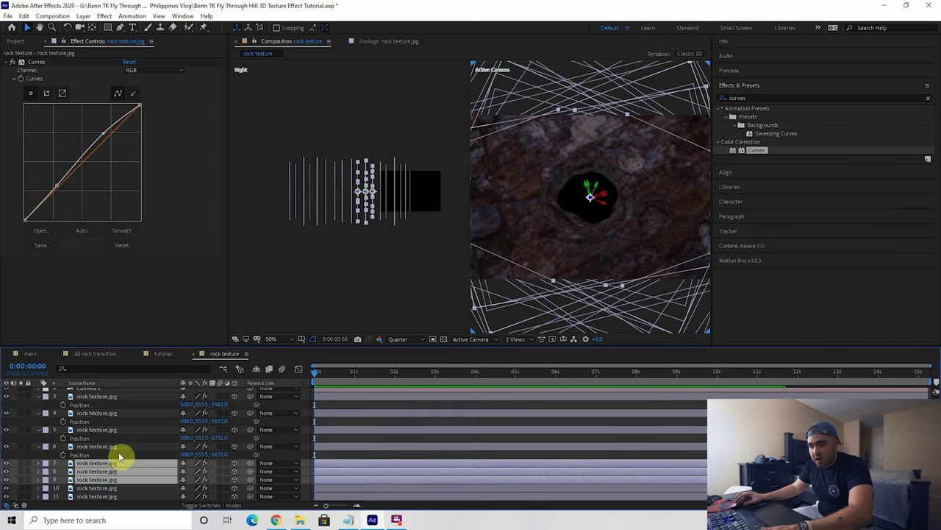
{"action": "left_click_drag", "start_coordinate": [118, 396], "coordinate": [121, 395]}
{"action": "key", "text": "p"}
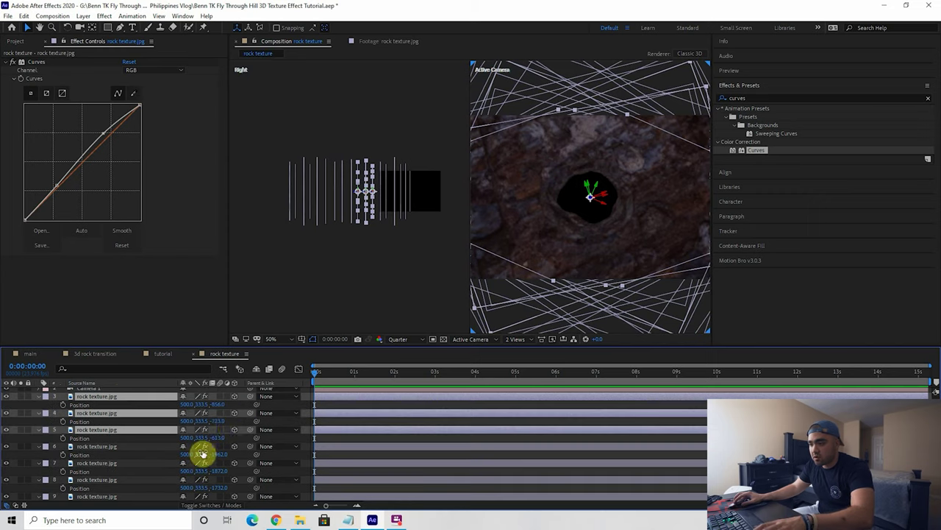
{"action": "left_click_drag", "start_coordinate": [221, 405], "coordinate": [145, 414]}
Step: Place another batch of duplicated rock layers above the existing ones and shift it along Z toward the camera
{"action": "scroll", "coordinate": [361, 456], "scroll_direction": "down", "scroll_amount": 10}
{"action": "left_click_drag", "start_coordinate": [361, 498], "coordinate": [361, 471]}
{"action": "left_click_drag", "start_coordinate": [111, 471], "coordinate": [110, 397]}
{"action": "key", "text": "p"}
{"action": "left_click_drag", "start_coordinate": [219, 416], "coordinate": [97, 418]}
Step: Extend the tunnel with a further group of rock texture copies, moved to the top of the rock stack and forward along Z
{"action": "scroll", "coordinate": [404, 472], "scroll_direction": "down", "scroll_amount": 3}
{"action": "scroll", "coordinate": [405, 472], "scroll_direction": "down", "scroll_amount": 5}
{"action": "left_click_drag", "start_coordinate": [405, 478], "coordinate": [368, 414]}
{"action": "key", "text": "p"}
{"action": "left_click_drag", "start_coordinate": [219, 431], "coordinate": [107, 429]}
{"action": "left_click_drag", "start_coordinate": [324, 220], "coordinate": [407, 220]}
Step: Add a final group of rock texture copies to the camera end of the tunnel by offsetting their Z positions
{"action": "scroll", "coordinate": [427, 462], "scroll_direction": "down", "scroll_amount": 8}
{"action": "left_click", "coordinate": [427, 462]}
{"action": "left_click_drag", "start_coordinate": [427, 462], "coordinate": [337, 417]}
{"action": "left_click_drag", "start_coordinate": [219, 432], "coordinate": [93, 433]}
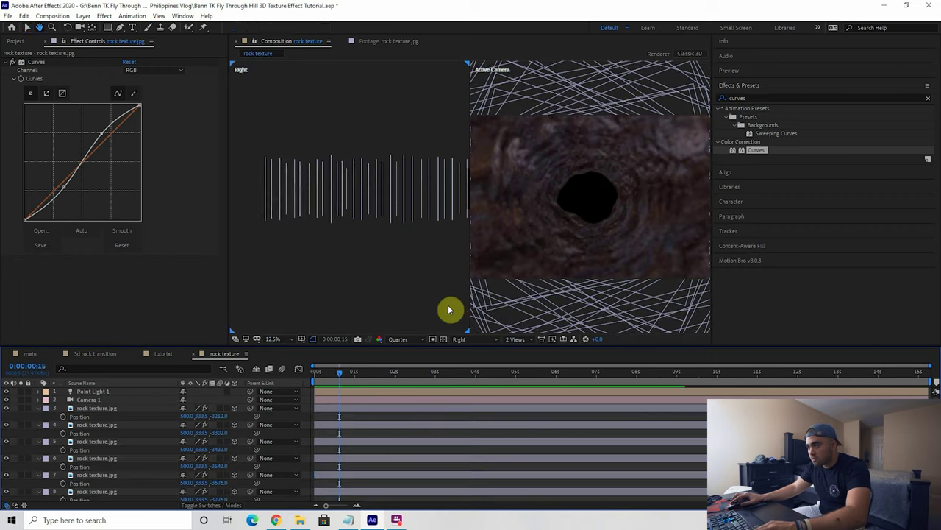
Step: Reveal Camera 1's Position with the rock texture layers collapsed, and test moving the camera along the Z axis
{"action": "left_click", "coordinate": [125, 399]}
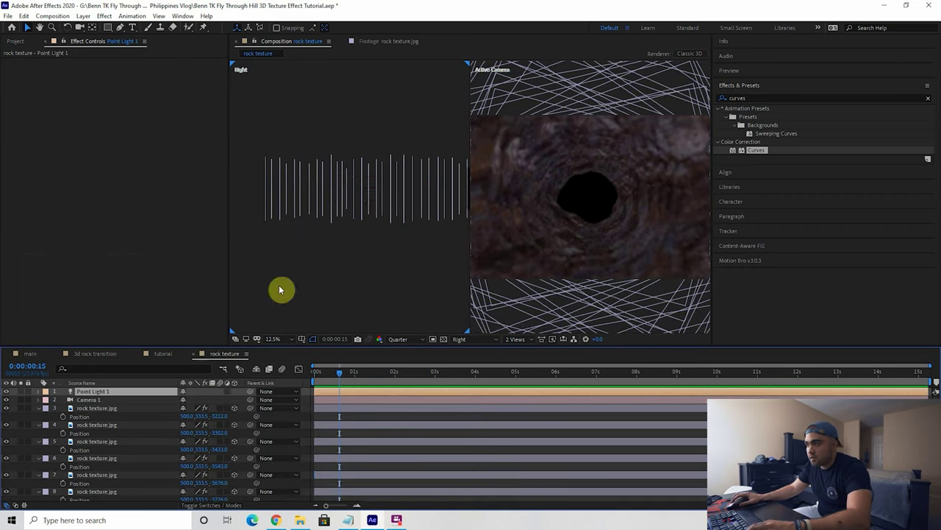
{"action": "left_click", "coordinate": [146, 391]}
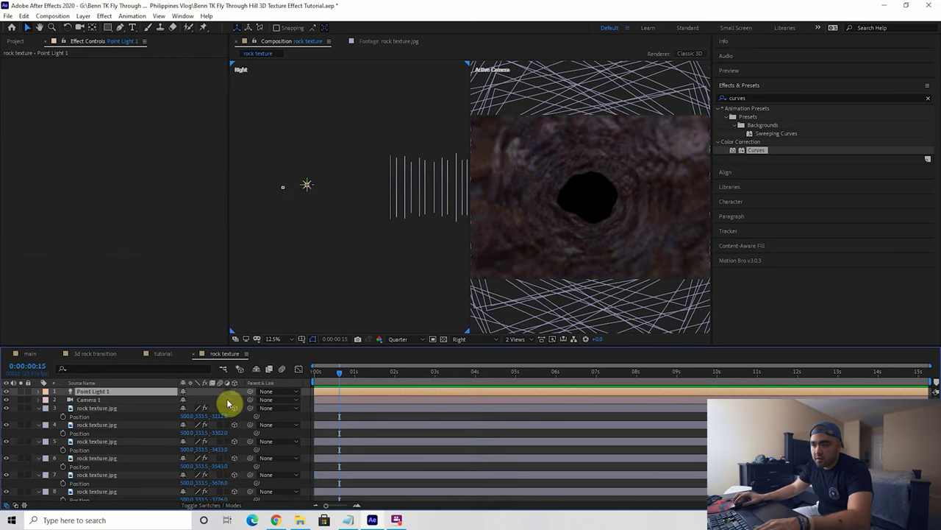
{"action": "scroll", "coordinate": [116, 466], "scroll_direction": "down", "scroll_amount": 8}
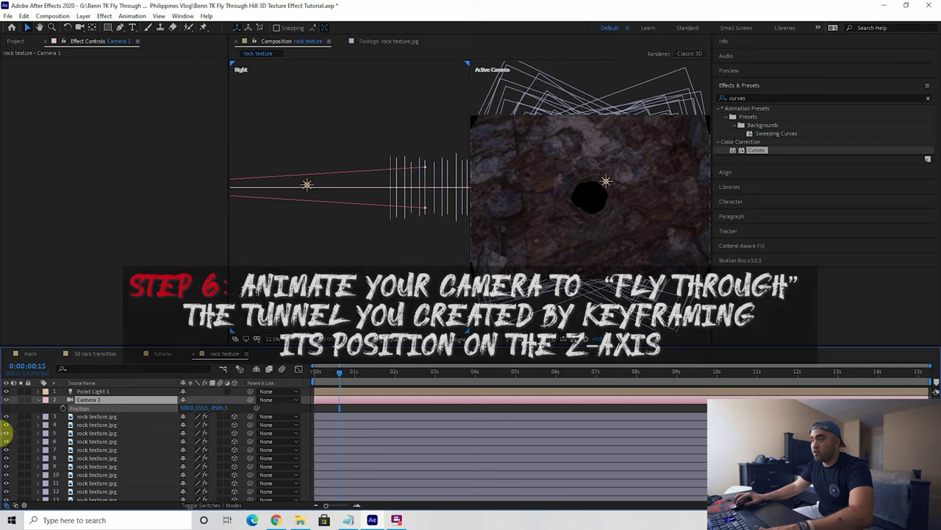
{"action": "left_click_drag", "start_coordinate": [118, 424], "coordinate": [246, 406]}
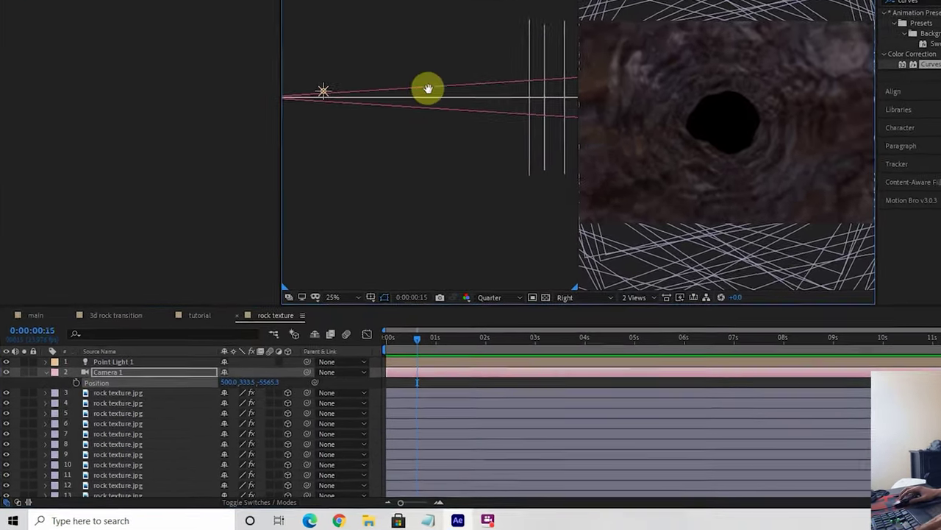
Step: Parent Point Light 1 to Camera 1 so the light follows the camera through the tunnel
{"action": "left_click_drag", "start_coordinate": [328, 93], "coordinate": [427, 126]}
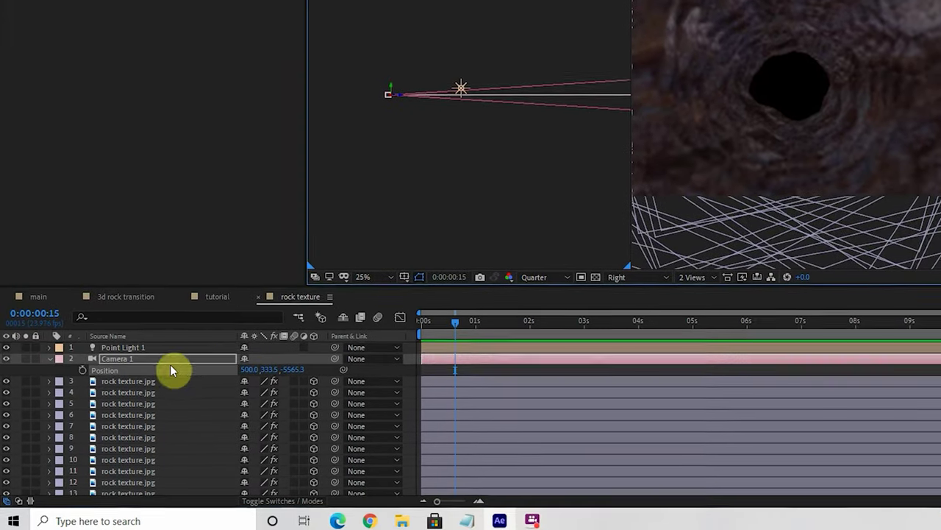
{"action": "left_click", "coordinate": [156, 361]}
{"action": "left_click_drag", "start_coordinate": [337, 347], "coordinate": [175, 362]}
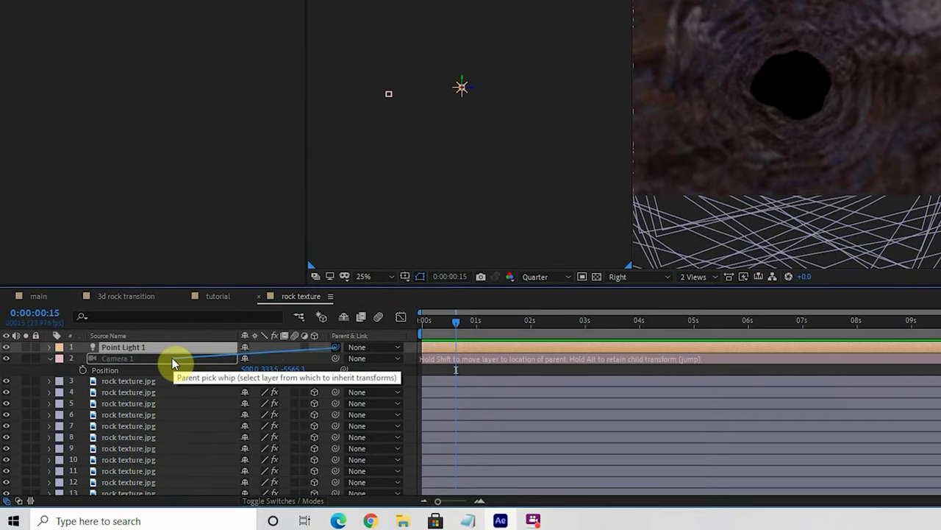
Step: Link Point Light 1 to Camera 1 as its parent layer and test the link by moving the camera along Z
{"action": "left_click_drag", "start_coordinate": [172, 357], "coordinate": [172, 358]}
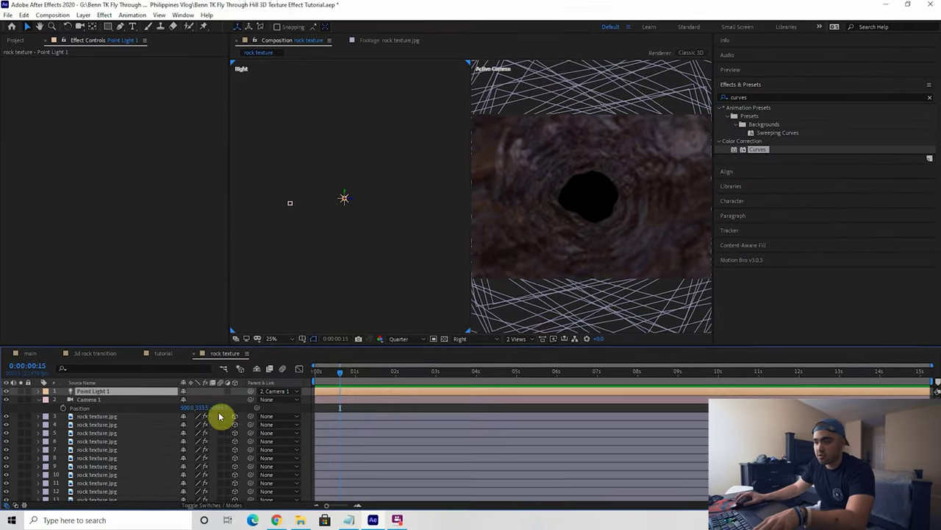
{"action": "left_click_drag", "start_coordinate": [207, 407], "coordinate": [237, 409]}
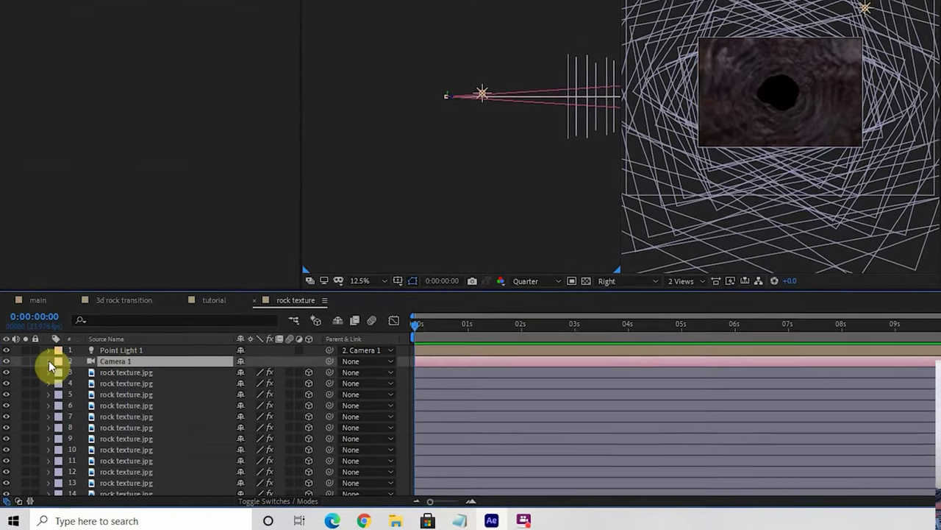
Step: Start keyframes for Camera 1's Point of Interest and Position at 0:00:00:00, with the Position Z value set to -8215.3
{"action": "left_click", "coordinate": [38, 400]}
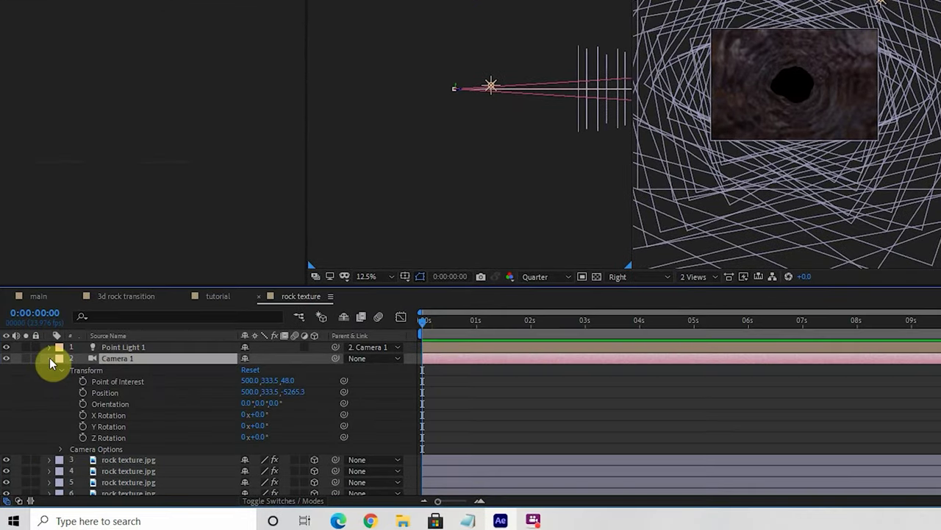
{"action": "left_click", "coordinate": [83, 381]}
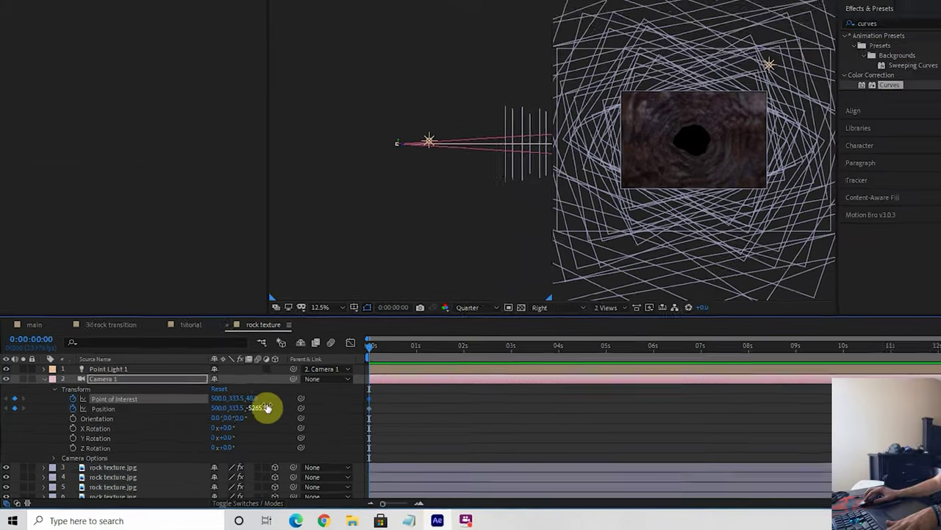
{"action": "left_click_drag", "start_coordinate": [305, 392], "coordinate": [239, 397]}
{"action": "left_click_drag", "start_coordinate": [179, 428], "coordinate": [65, 441]}
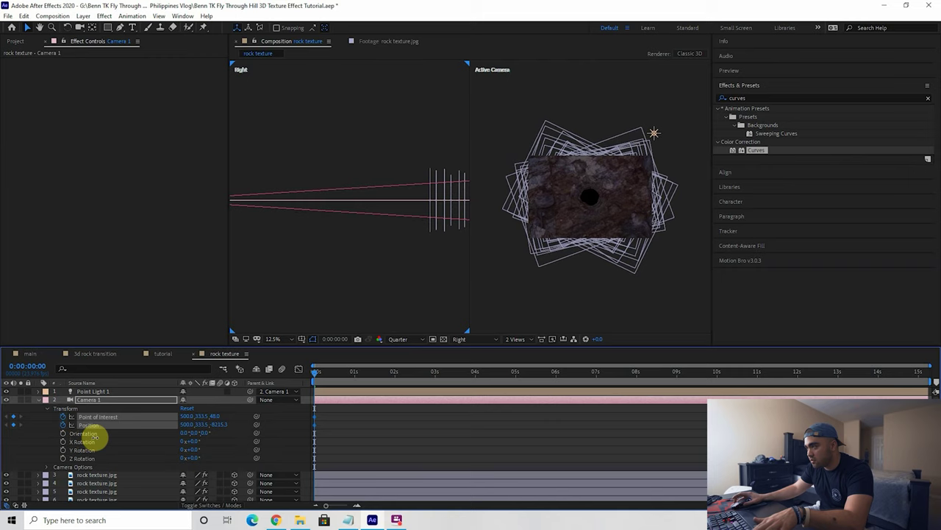
Step: Keyframe Camera 1's Position at 0:00:02:00 with a Z value of -815.3 and preview the flight from the start
{"action": "left_click", "coordinate": [327, 374]}
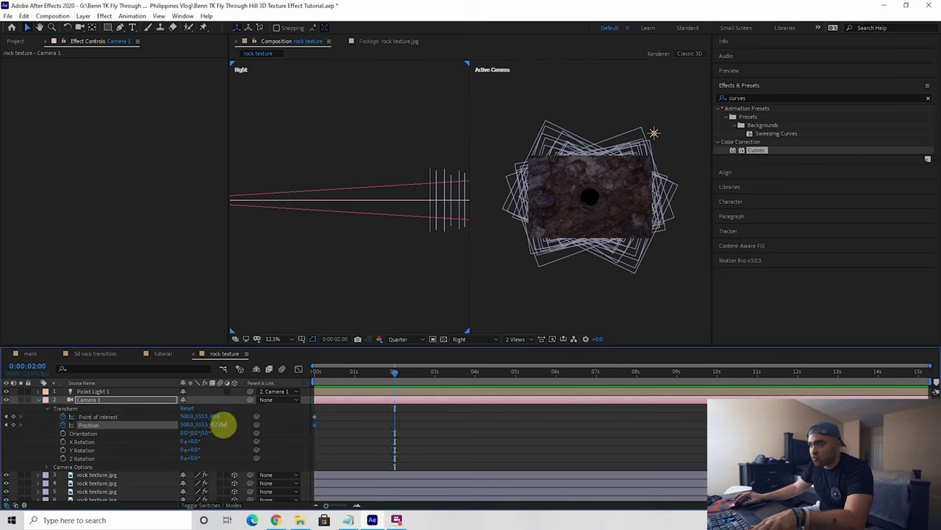
{"action": "left_click_drag", "start_coordinate": [263, 413], "coordinate": [519, 385]}
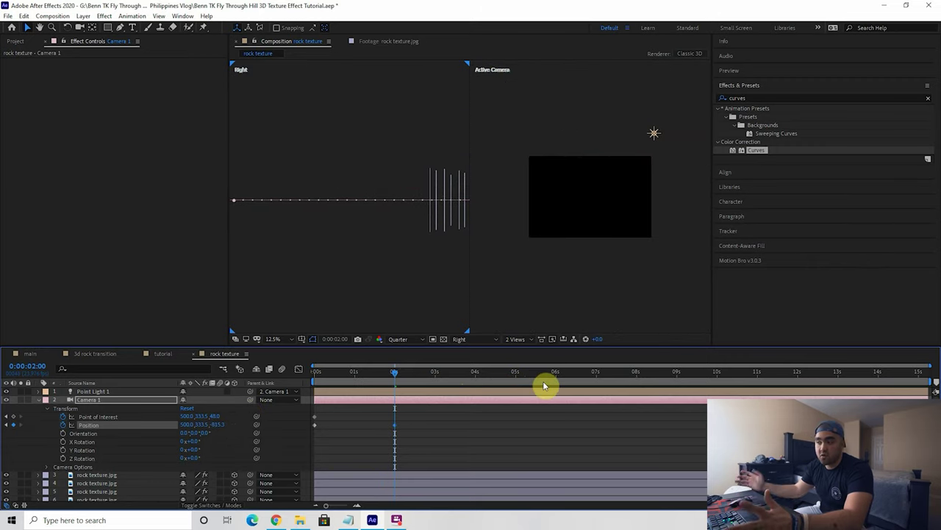
{"action": "left_click_drag", "start_coordinate": [544, 386], "coordinate": [291, 375]}
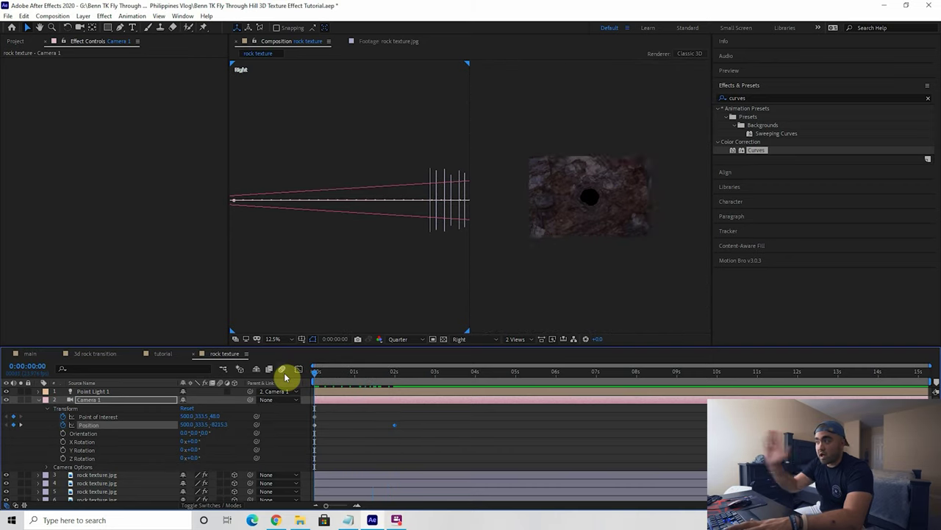
{"action": "key", "text": "space"}
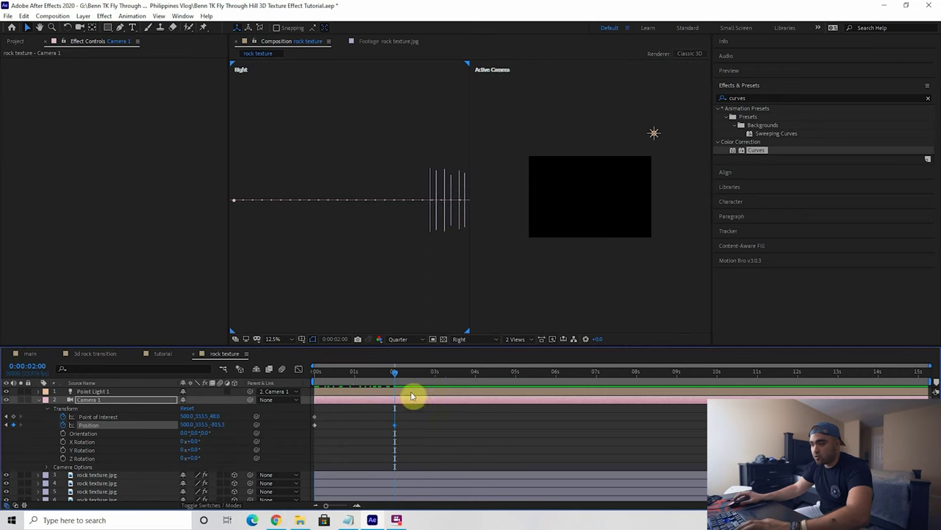
Step: End the work area at 0:00:02:00, trim the composition to it and preview the tunnel flight
{"action": "key", "text": "n"}
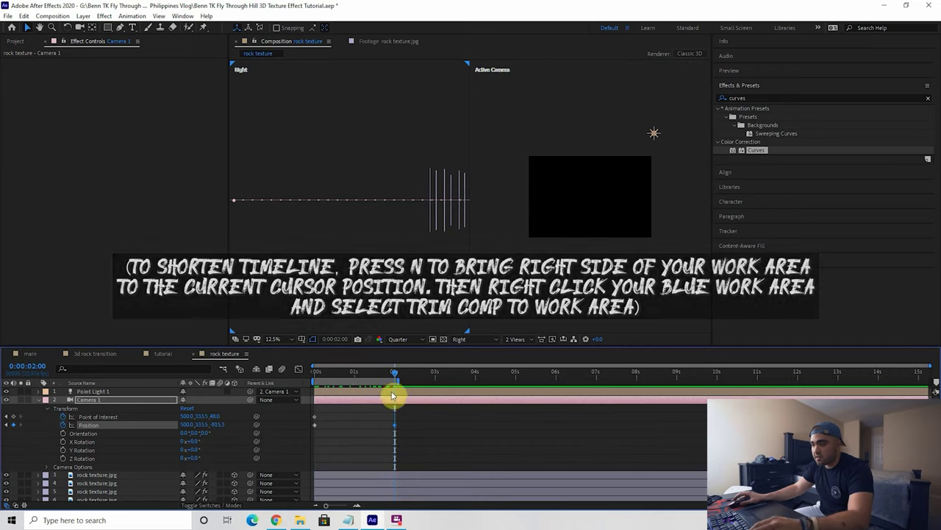
{"action": "right_click", "coordinate": [384, 377]}
{"action": "left_click", "coordinate": [422, 415]}
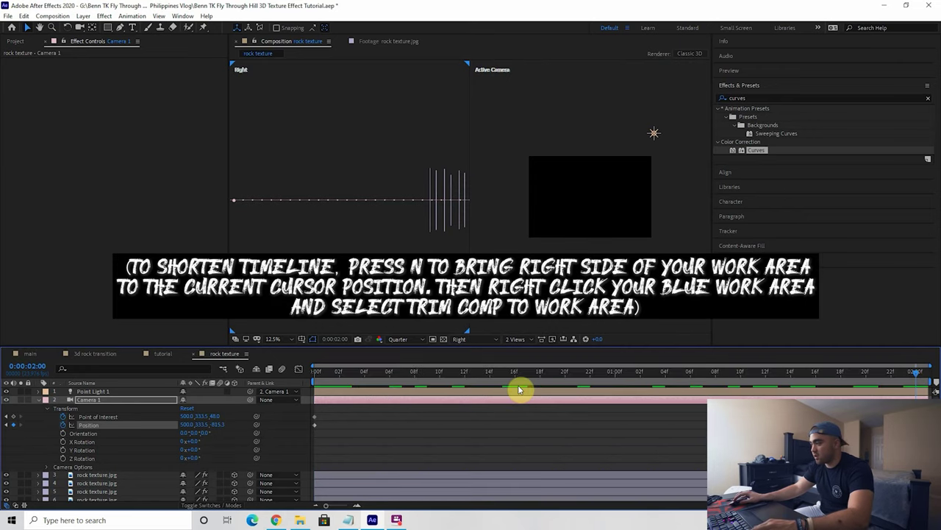
{"action": "left_click_drag", "start_coordinate": [790, 378], "coordinate": [339, 372]}
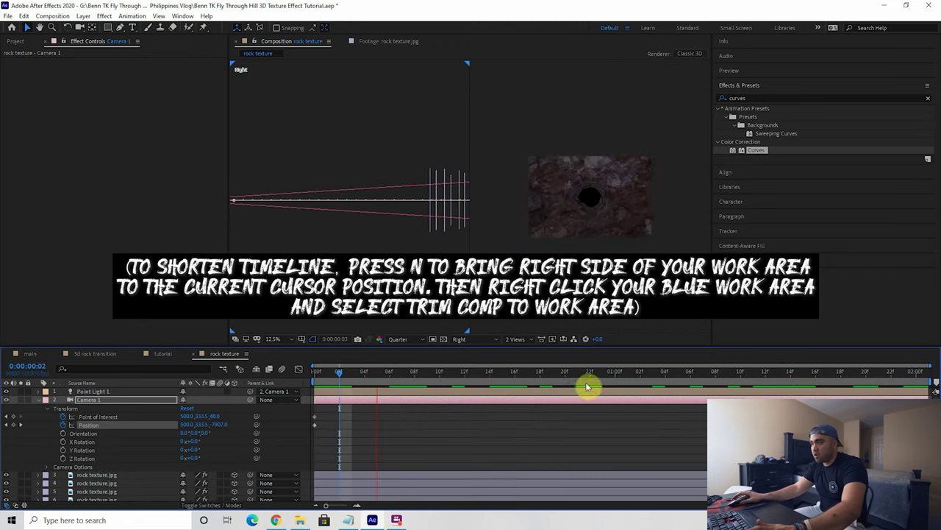
{"action": "key", "text": "Home"}
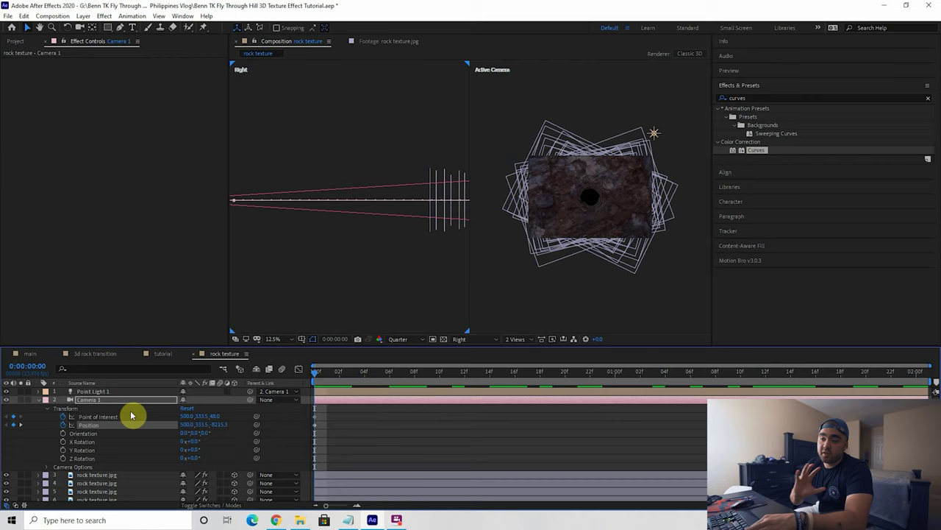
Step: Add the expression wiggle(3,50) to Camera 1's Point of Interest and preview the camera shake
{"action": "left_click", "coordinate": [64, 417], "text": "alt"}
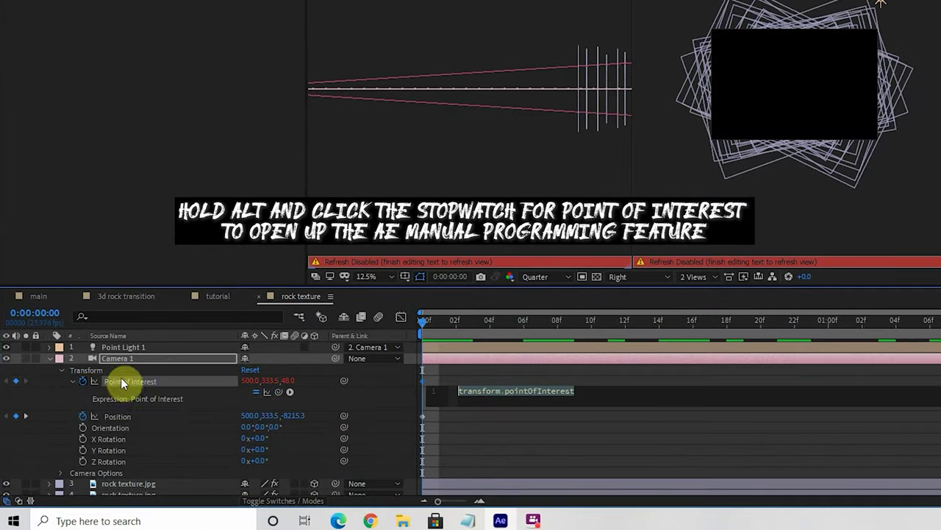
{"action": "type", "text": "wiggle(3,50"}
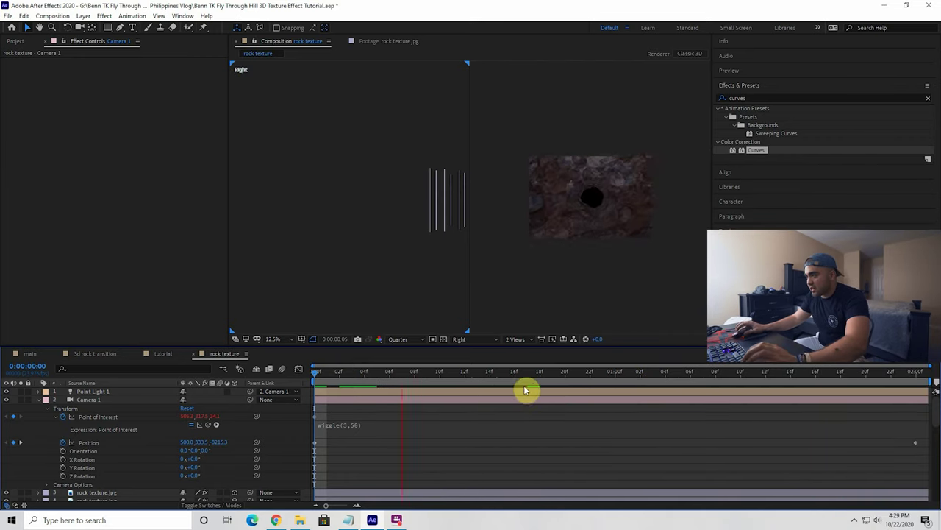
{"action": "key", "text": "space"}
{"action": "left_click", "coordinate": [320, 379]}
Step: Move Camera 1's ending Position keyframe to 0:00:01:00, end the work area there and trim the composition to it
{"action": "left_click", "coordinate": [911, 445]}
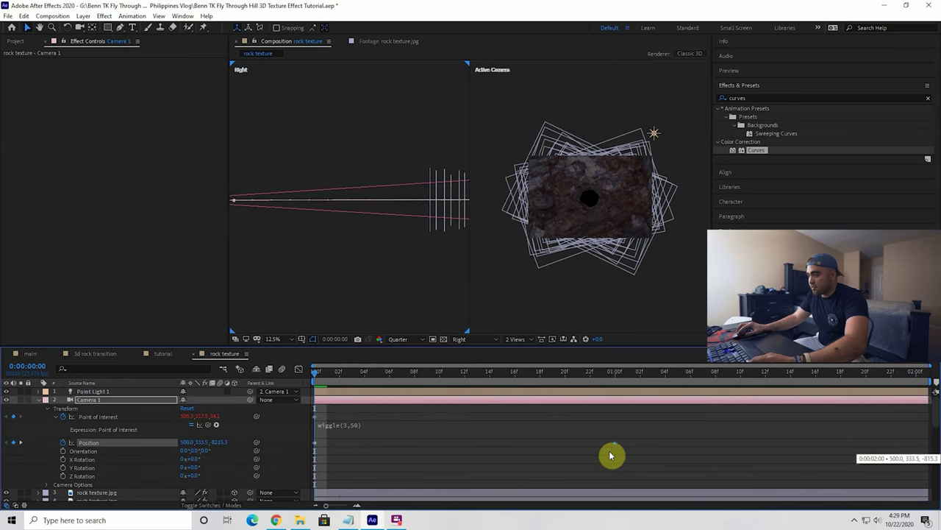
{"action": "left_click", "coordinate": [616, 372]}
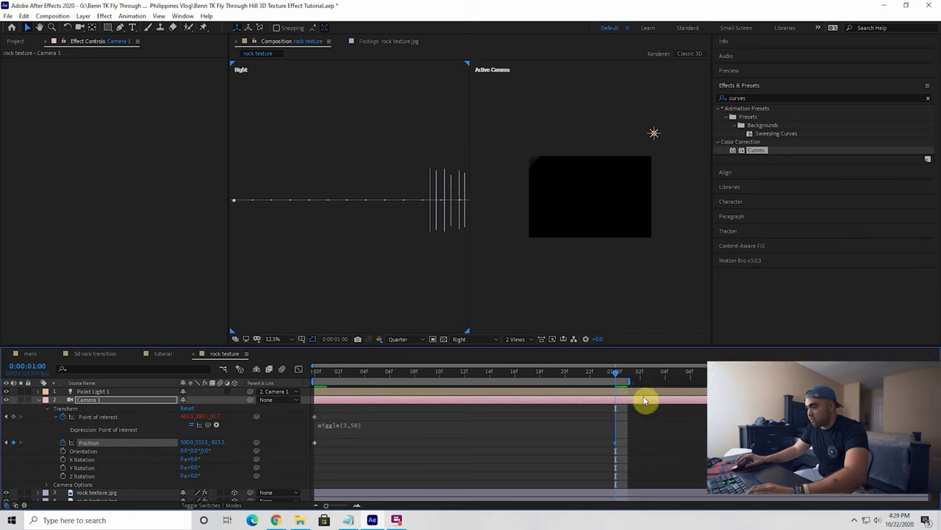
{"action": "left_click_drag", "start_coordinate": [606, 378], "coordinate": [317, 393]}
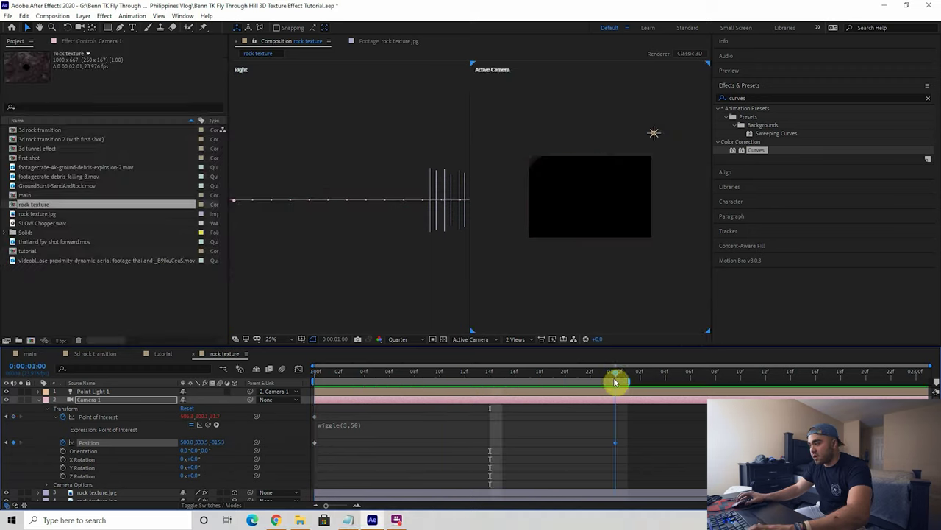
{"action": "right_click", "coordinate": [616, 383]}
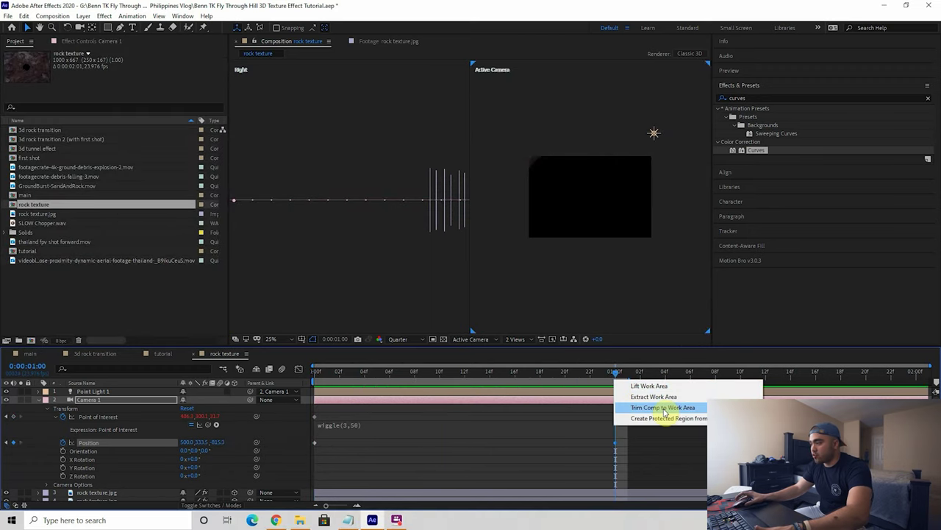
{"action": "left_click", "coordinate": [664, 408]}
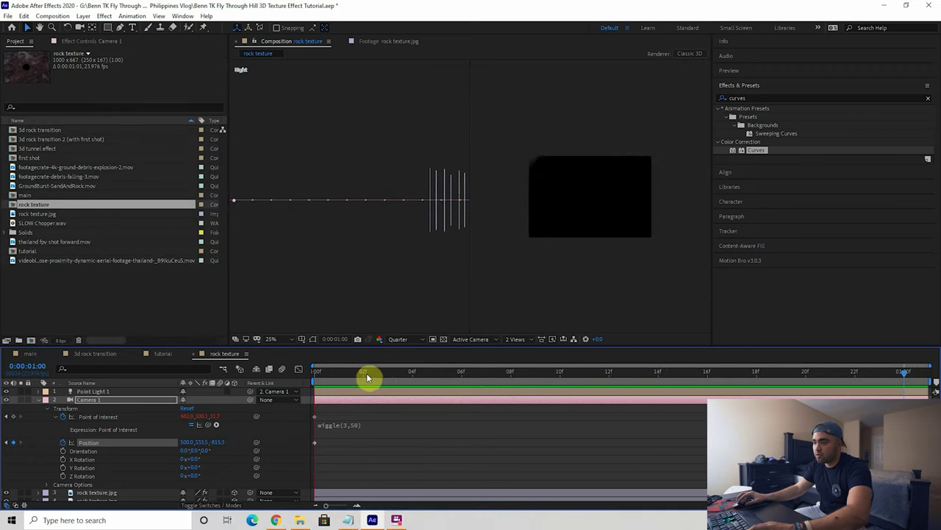
Step: Rename the rock texture composition to "3d rock tunnel effect for tutorial"
{"action": "right_click", "coordinate": [229, 352]}
{"action": "left_click", "coordinate": [266, 177]}
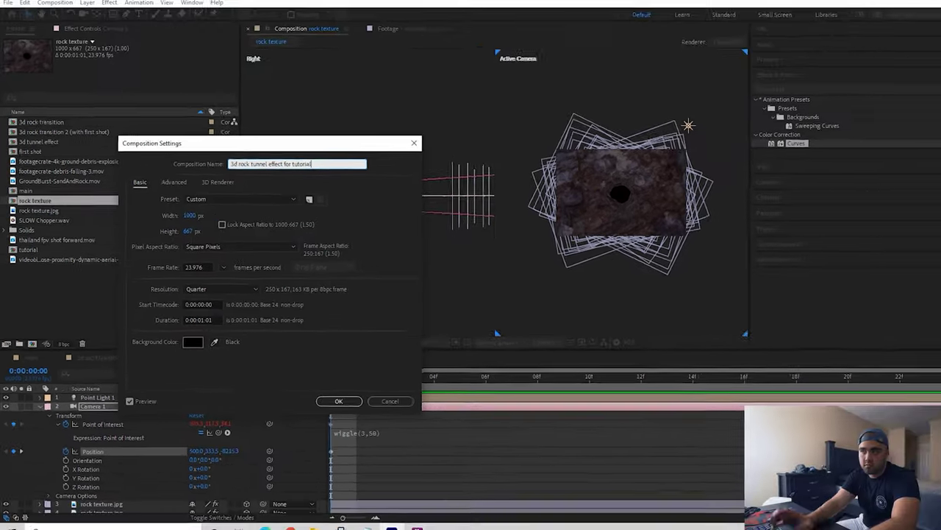
{"action": "key", "text": "Return"}
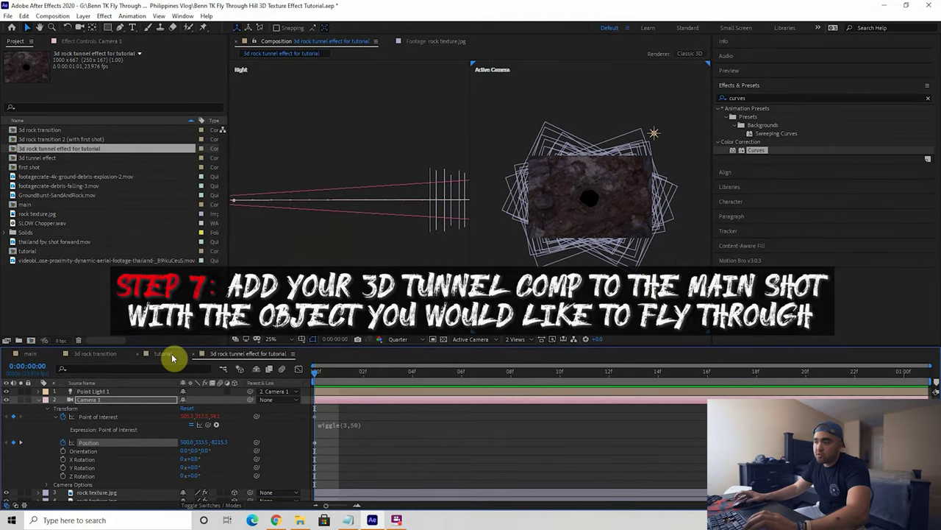
Step: In the tutorial composition, split the thailand fpv shot forward.mov layer at 0:00:06:18 and again at about 9 seconds
{"action": "left_click", "coordinate": [174, 355]}
{"action": "left_click_drag", "start_coordinate": [425, 374], "coordinate": [633, 380]}
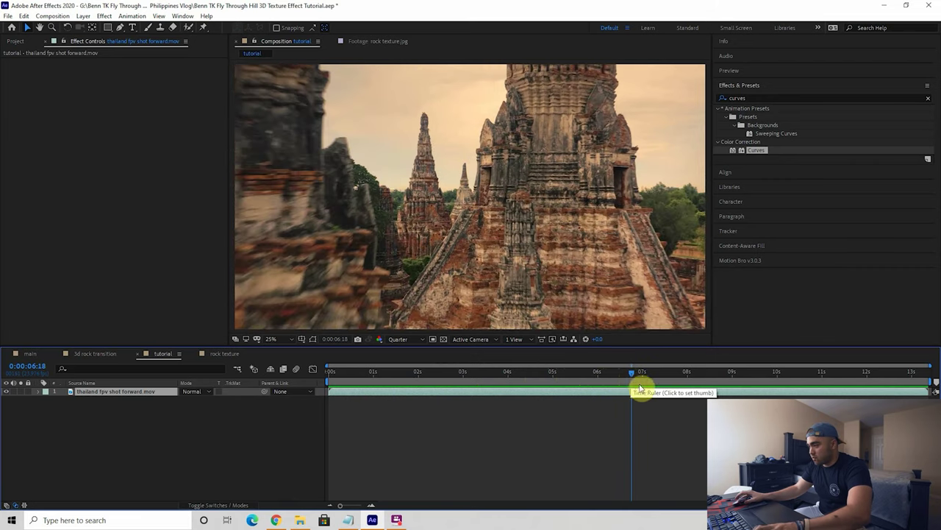
{"action": "key", "text": "ctrl+shift+d"}
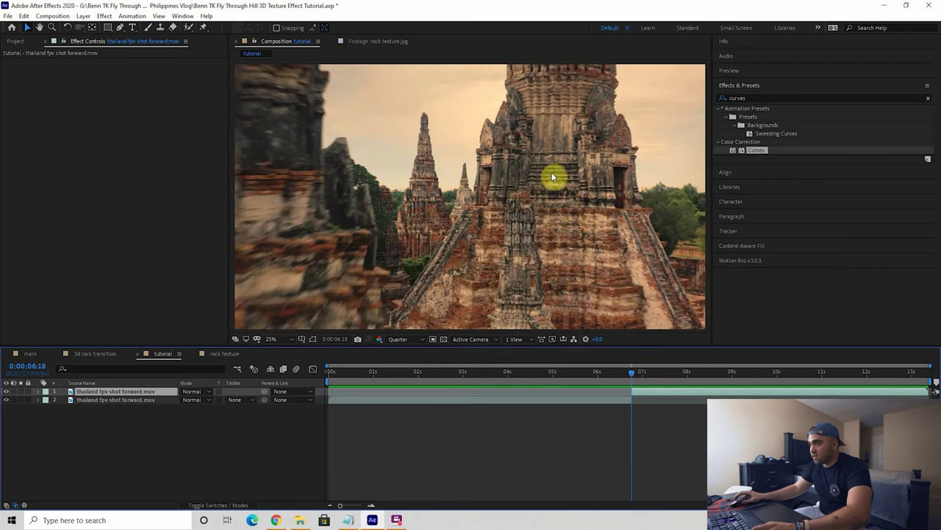
{"action": "left_click_drag", "start_coordinate": [632, 373], "coordinate": [721, 380]}
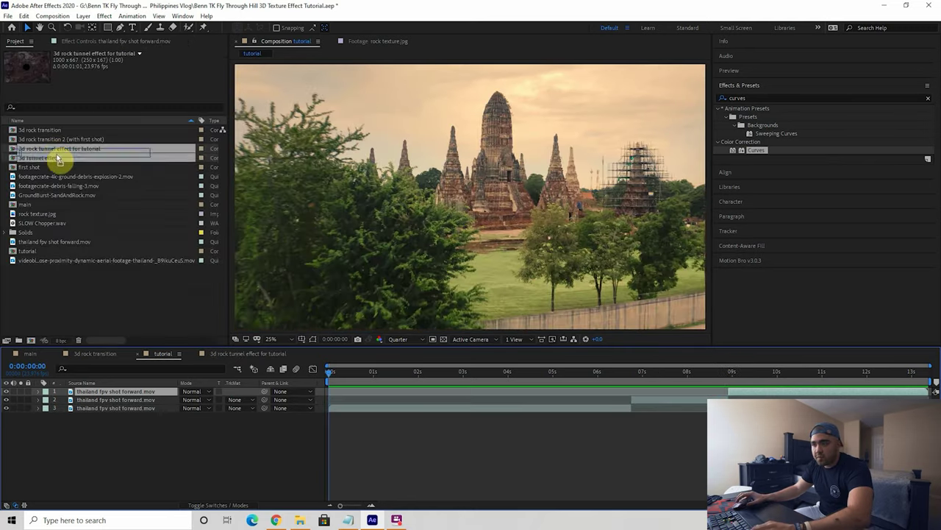
Step: Add the 3d rock tunnel effect for tutorial composition at the end of the first footage segment and delete the middle footage segment
{"action": "left_click_drag", "start_coordinate": [59, 153], "coordinate": [643, 396]}
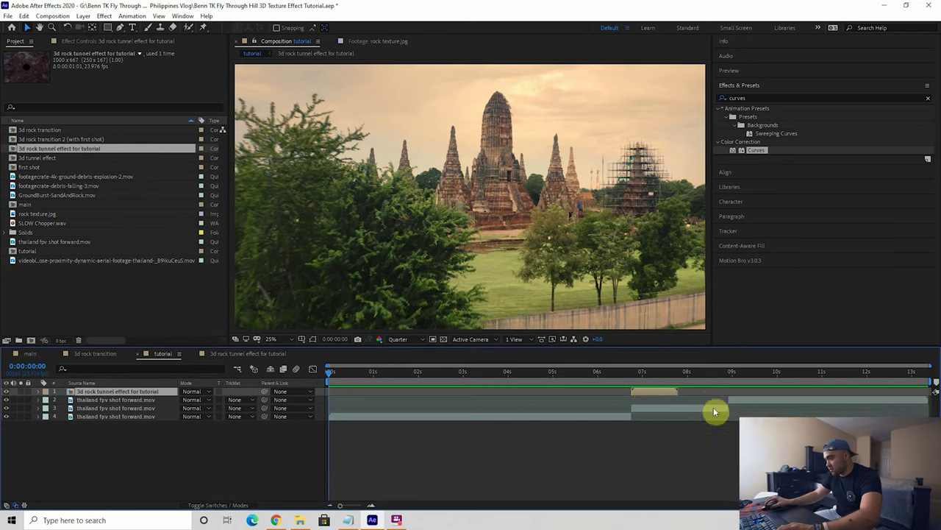
{"action": "left_click", "coordinate": [715, 408]}
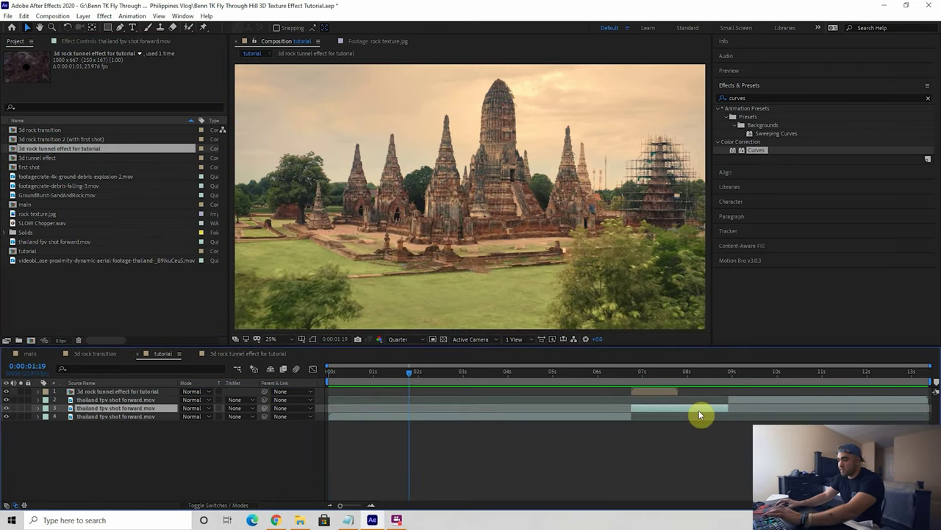
{"action": "key", "text": "Delete"}
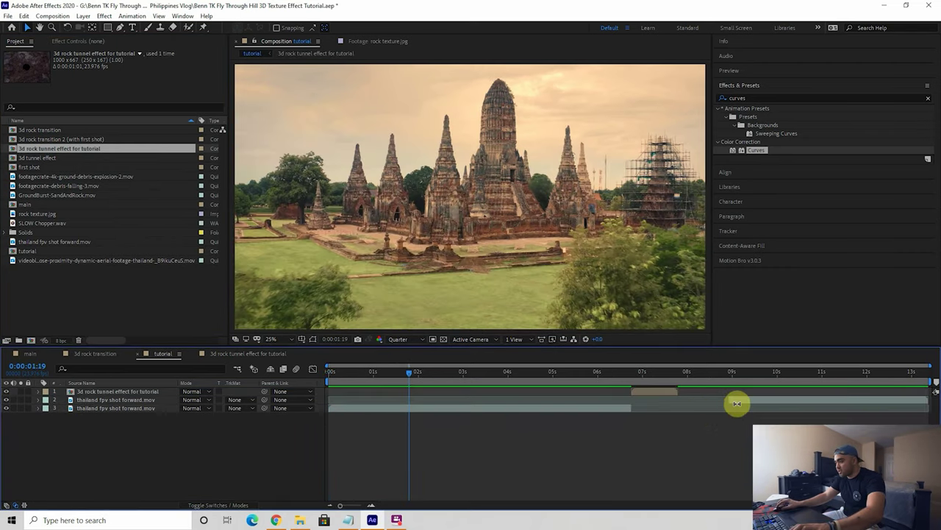
Step: Move the last footage segment up against the end of the tunnel layer and preview the three segments
{"action": "left_click_drag", "start_coordinate": [740, 401], "coordinate": [719, 401]}
{"action": "left_click_drag", "start_coordinate": [638, 377], "coordinate": [573, 380]}
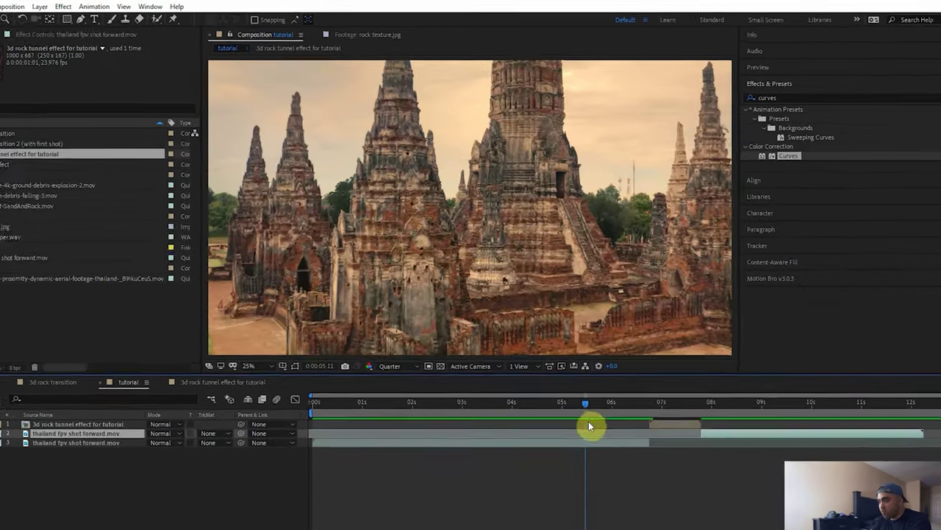
{"action": "key", "text": "space"}
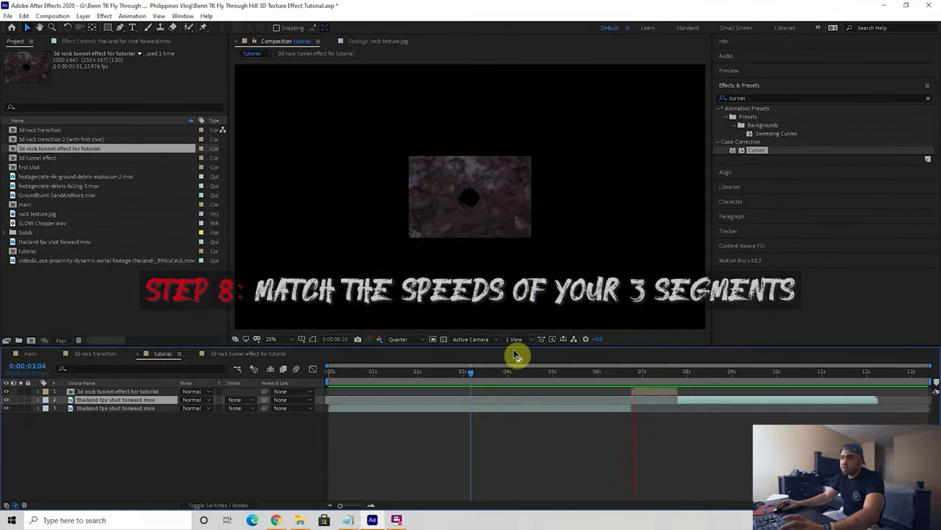
Step: Time-stretch the first thailand fpv shot forward.mov segment with a stretch factor of 40
{"action": "right_click", "coordinate": [592, 407]}
{"action": "mouse_move", "coordinate": [630, 183]}
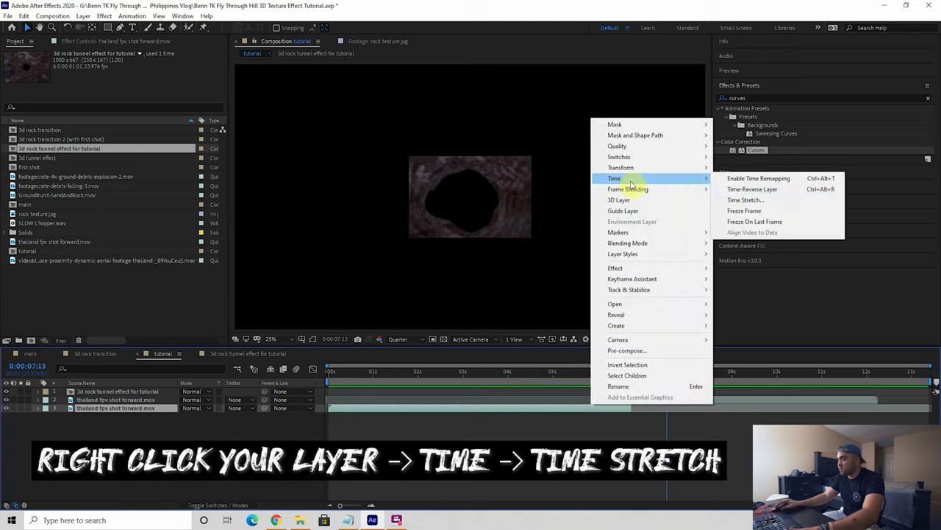
{"action": "left_click", "coordinate": [744, 200]}
{"action": "type", "text": "80"}
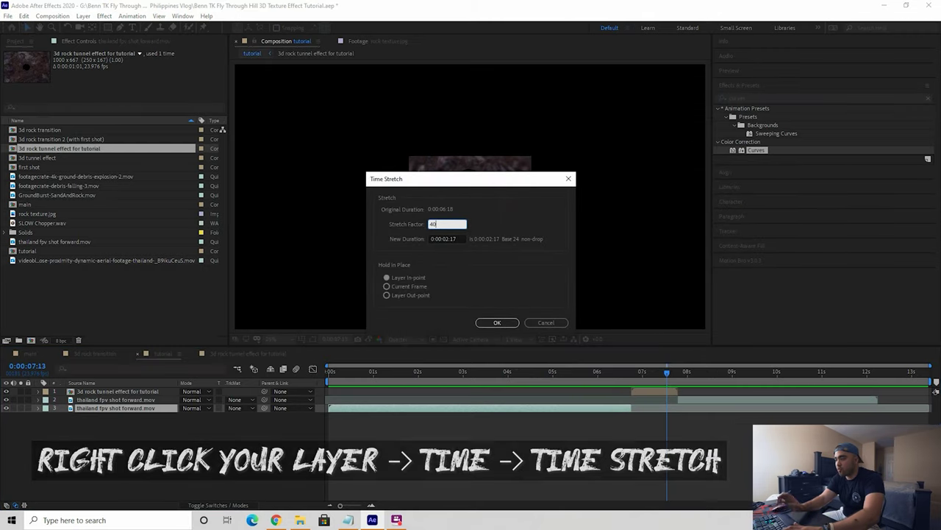
{"action": "key", "text": "Return"}
Step: Move the tunnel layer back to the end of the shortened first segment and preview the transition into the tunnel
{"action": "left_click_drag", "start_coordinate": [645, 390], "coordinate": [467, 401]}
{"action": "left_click", "coordinate": [383, 375]}
{"action": "key", "text": "space"}
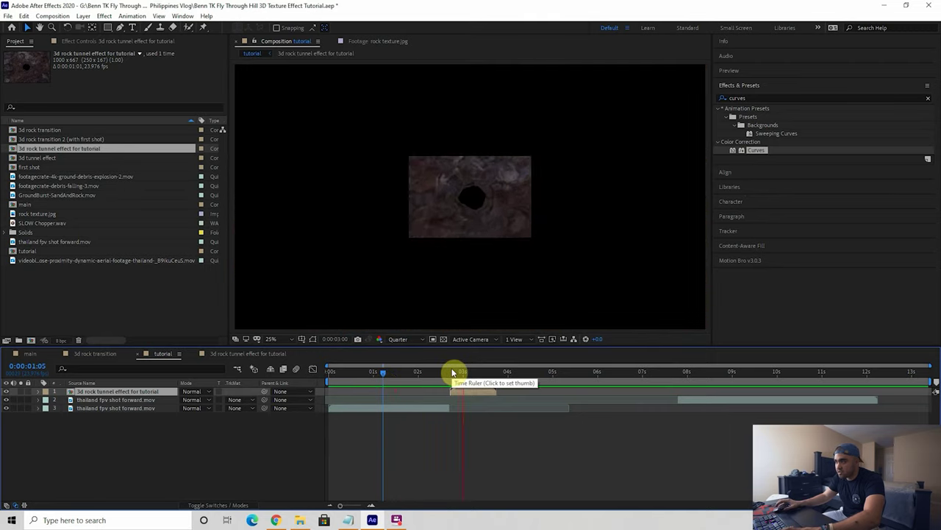
{"action": "key", "text": "space"}
{"action": "left_click", "coordinate": [418, 373]}
{"action": "key", "text": "space"}
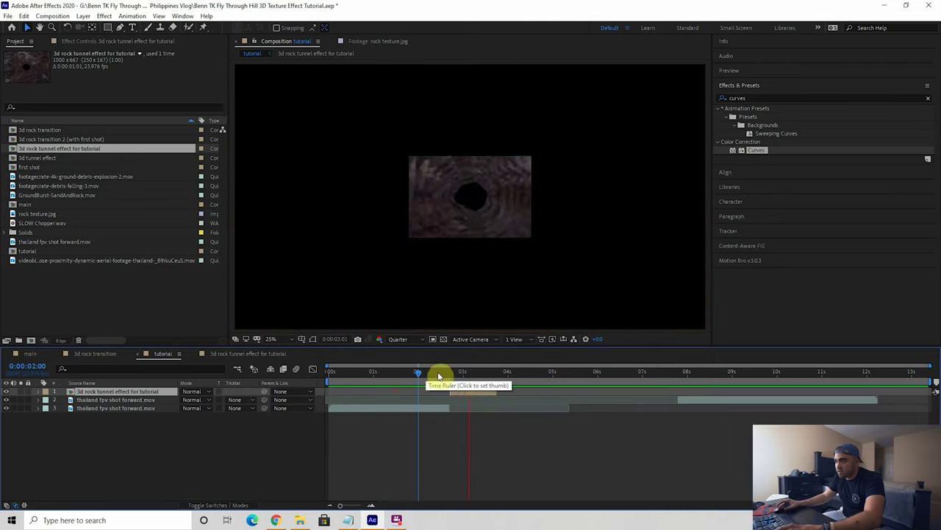
Step: Move the last footage segment earlier so it starts where the tunnel layer ends
{"action": "left_click", "coordinate": [679, 374]}
{"action": "left_click_drag", "start_coordinate": [698, 402], "coordinate": [512, 402]}
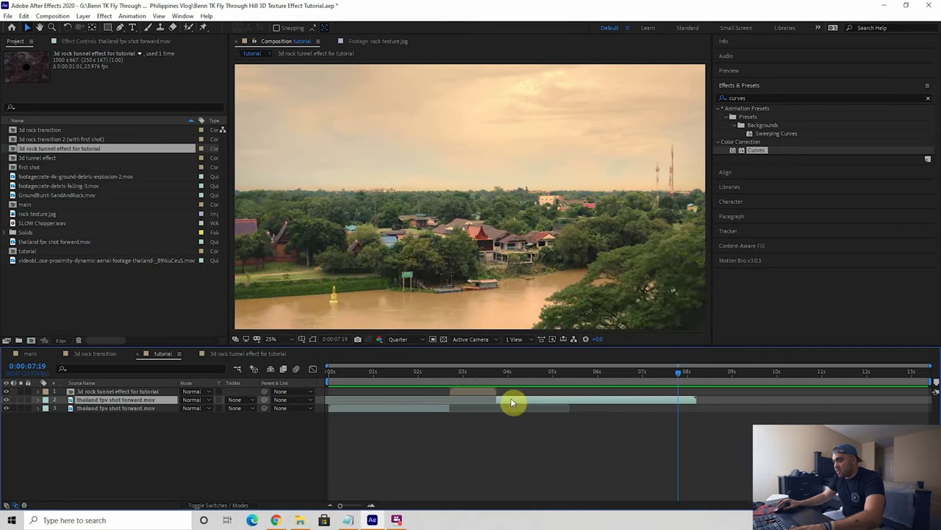
Step: Time-stretch the last thailand fpv shot forward.mov segment with the same stretch factor as the first segment
{"action": "left_click_drag", "start_coordinate": [479, 373], "coordinate": [498, 373]}
{"action": "right_click", "coordinate": [510, 399]}
{"action": "mouse_move", "coordinate": [535, 174]}
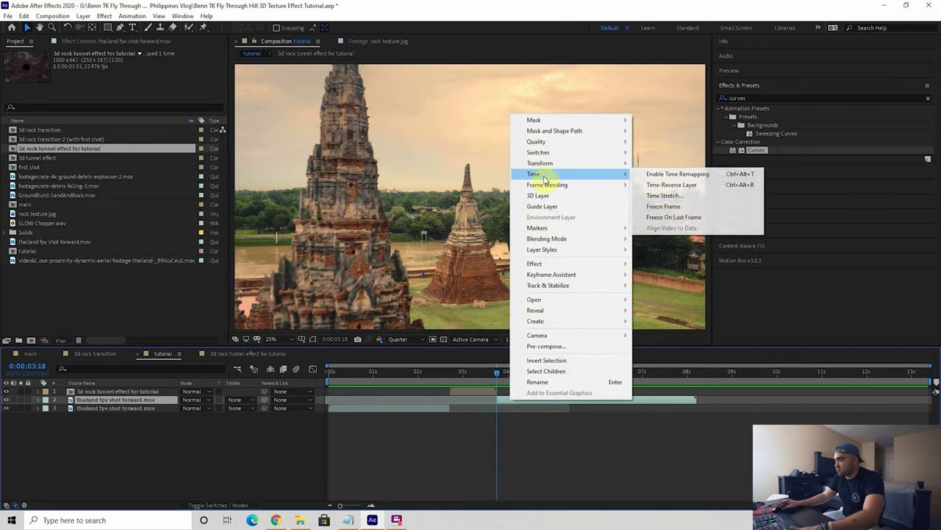
{"action": "left_click", "coordinate": [682, 205]}
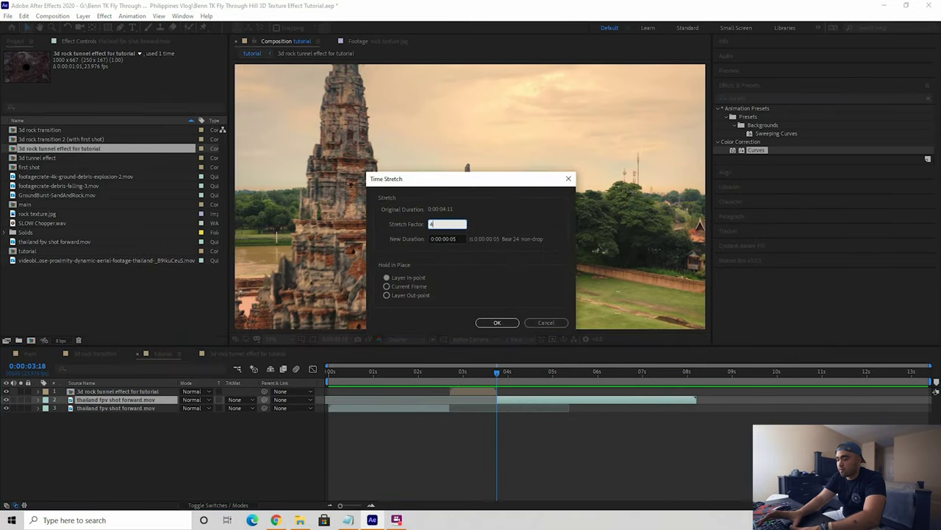
{"action": "key", "text": "Return"}
Step: Move to a frame inside the tunnel and show the Scale property of the 3d rock tunnel effect layer
{"action": "left_click", "coordinate": [477, 373]}
{"action": "left_click", "coordinate": [459, 391]}
{"action": "key", "text": "s"}
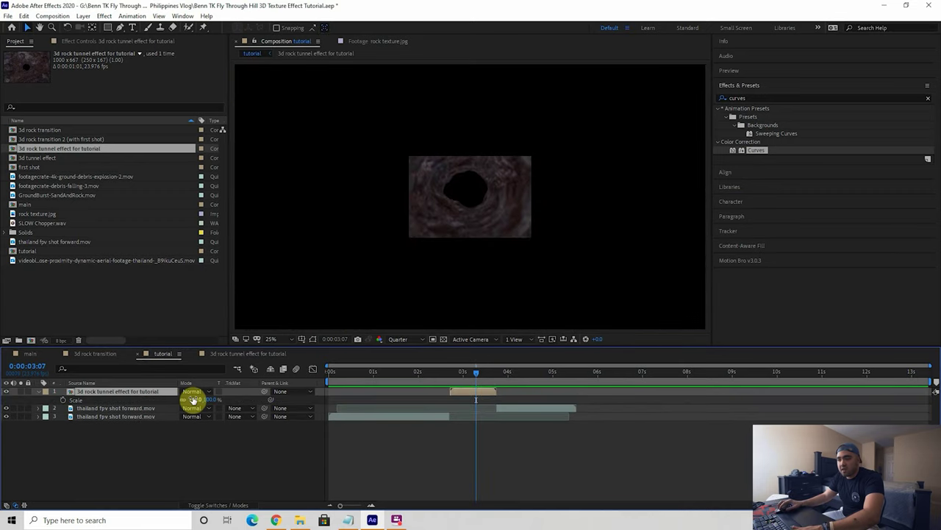
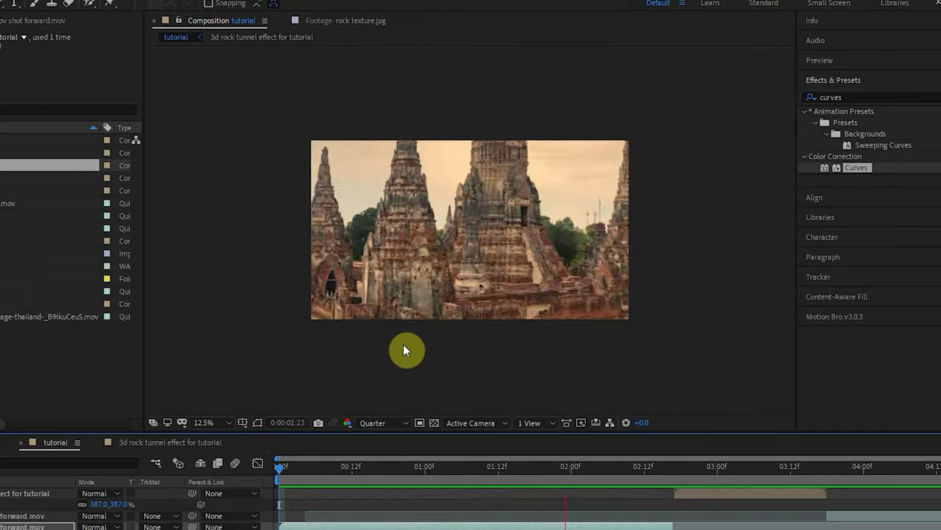
Step: At 0:00:02:16, re-centre the first footage segment with X Position -5960 and Y Position 3470
{"action": "left_click_drag", "start_coordinate": [618, 467], "coordinate": [649, 457]}
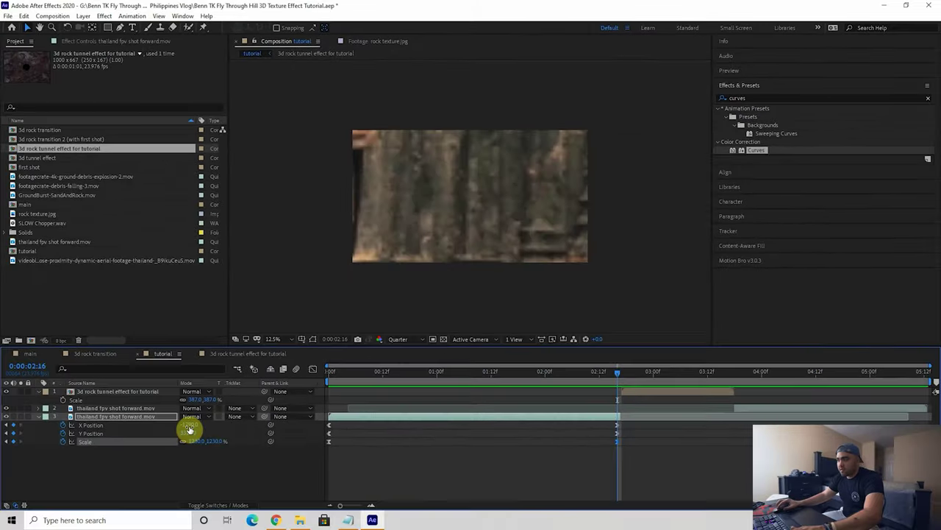
{"action": "left_click_drag", "start_coordinate": [189, 429], "coordinate": [6, 441]}
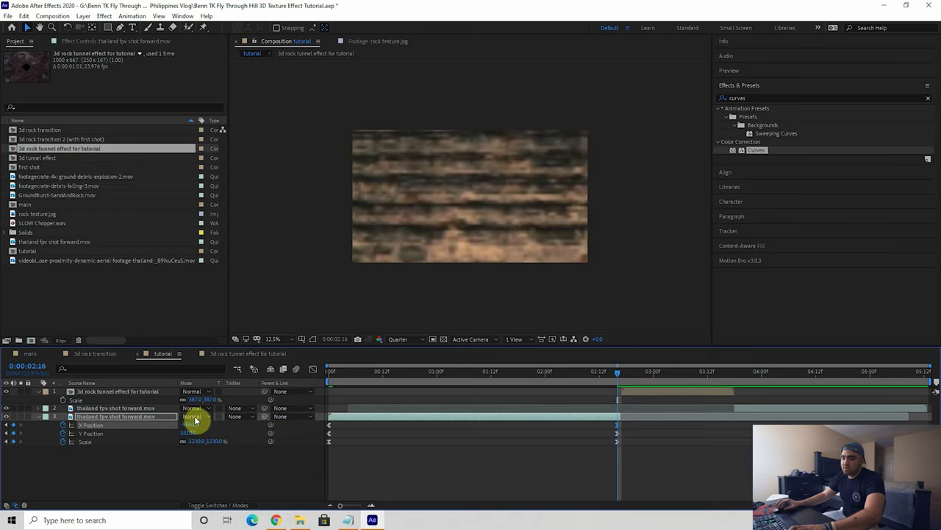
{"action": "left_click_drag", "start_coordinate": [191, 434], "coordinate": [202, 433]}
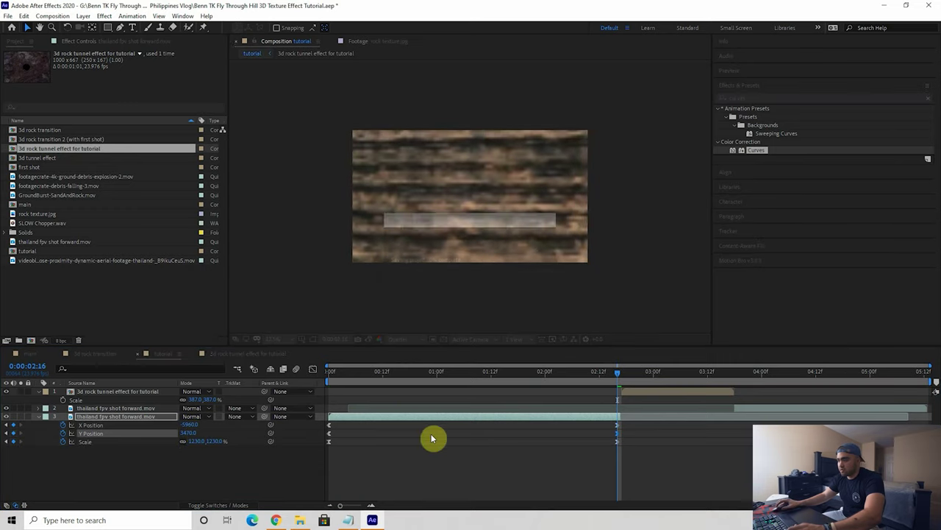
Step: Reshape the first segment's X Position and Y Position curves in the Graph Editor so the motion accelerates sharply into the final keyframes
{"action": "left_click", "coordinate": [647, 435]}
{"action": "left_click_drag", "start_coordinate": [648, 435], "coordinate": [611, 425]}
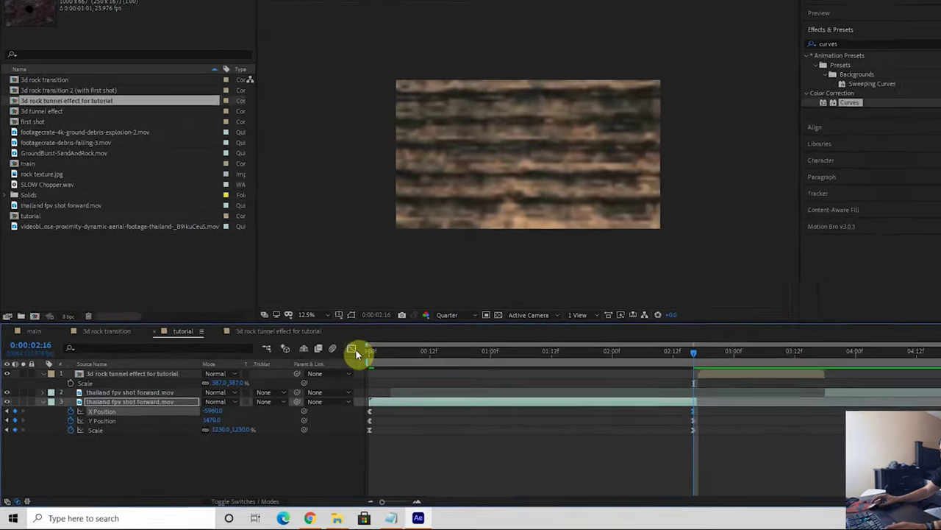
{"action": "left_click", "coordinate": [312, 368]}
{"action": "left_click_drag", "start_coordinate": [779, 366], "coordinate": [782, 358]}
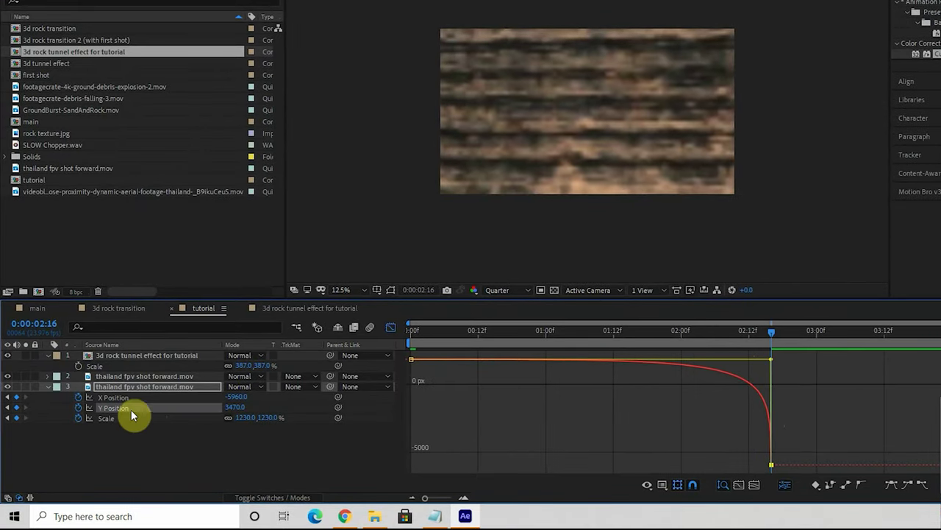
{"action": "left_click", "coordinate": [131, 408]}
{"action": "left_click", "coordinate": [773, 358]}
{"action": "left_click_drag", "start_coordinate": [769, 458], "coordinate": [776, 464]}
Step: Preview the composition from the beginning to check the zoom into the tunnel, and return from the Graph Editor to the layer bars
{"action": "left_click_drag", "start_coordinate": [771, 333], "coordinate": [331, 330]}
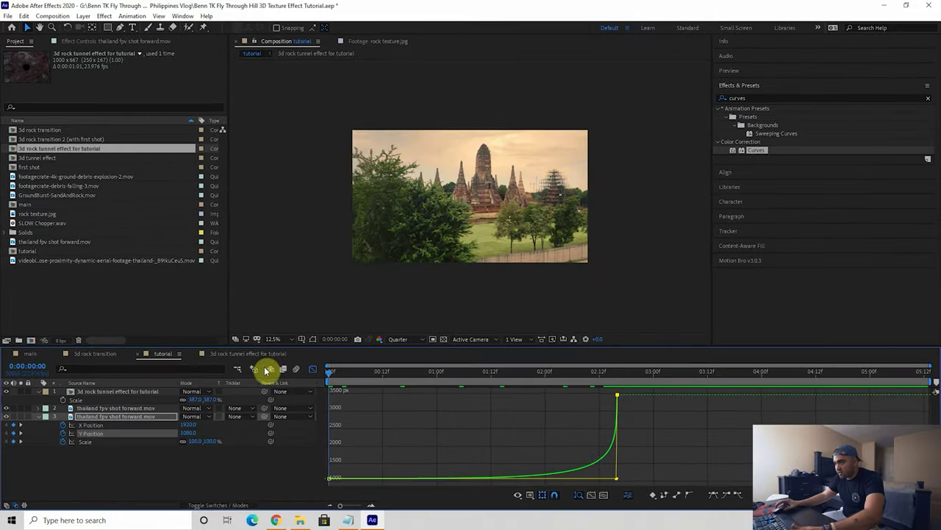
{"action": "key", "text": "space"}
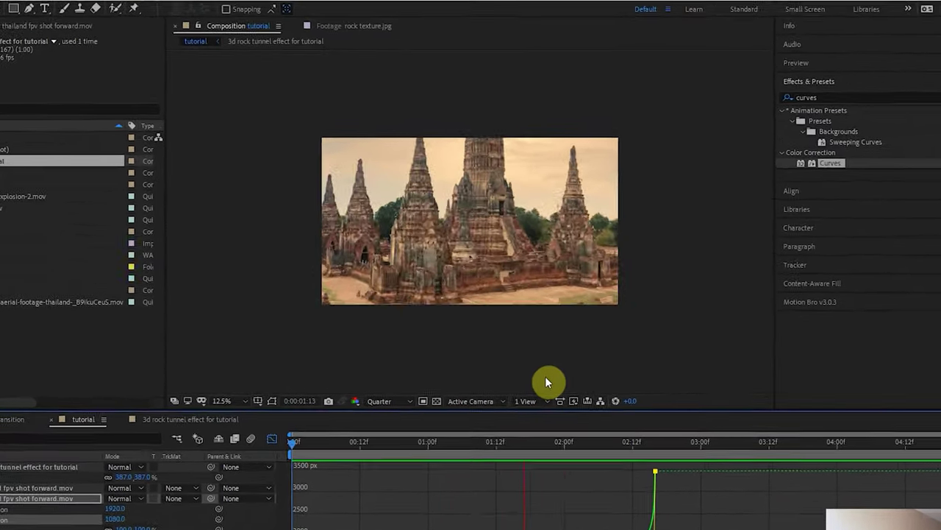
{"action": "key", "text": "space"}
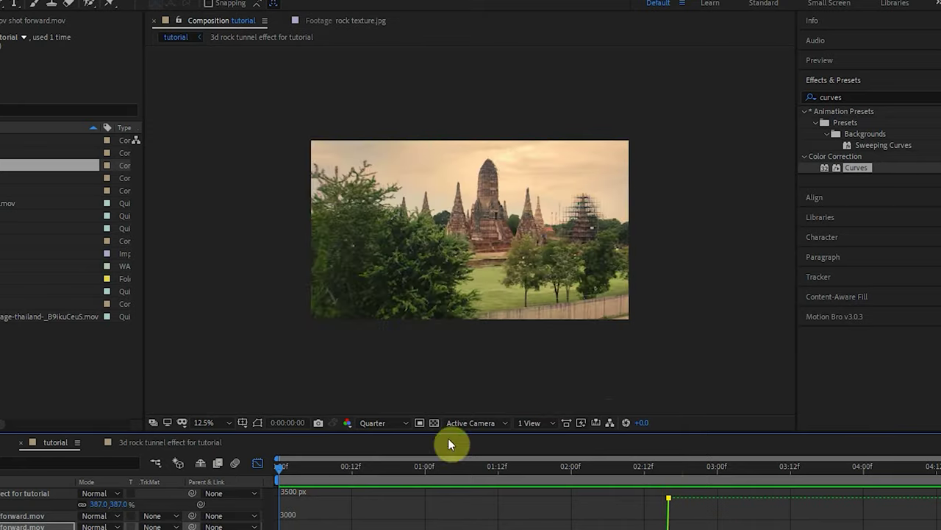
{"action": "key", "text": "space"}
{"action": "left_click", "coordinate": [258, 463]}
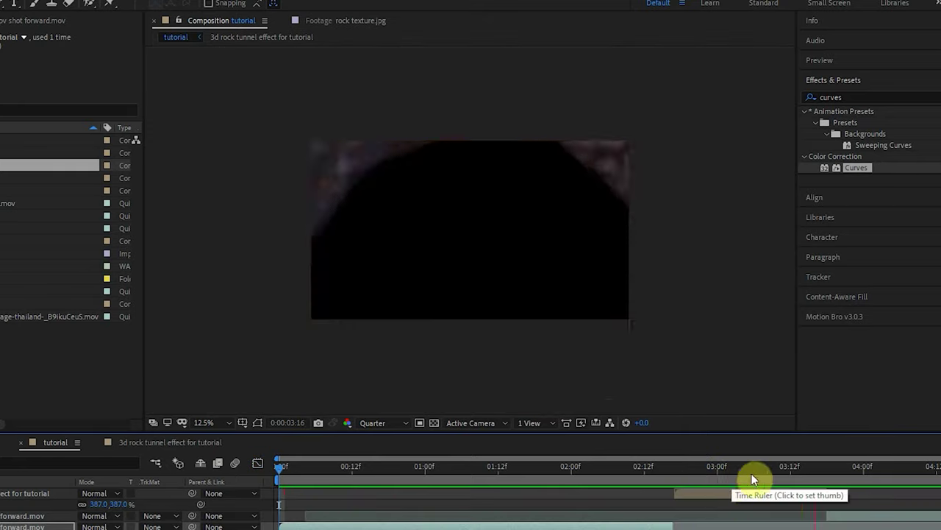
{"action": "left_click_drag", "start_coordinate": [813, 478], "coordinate": [603, 473]}
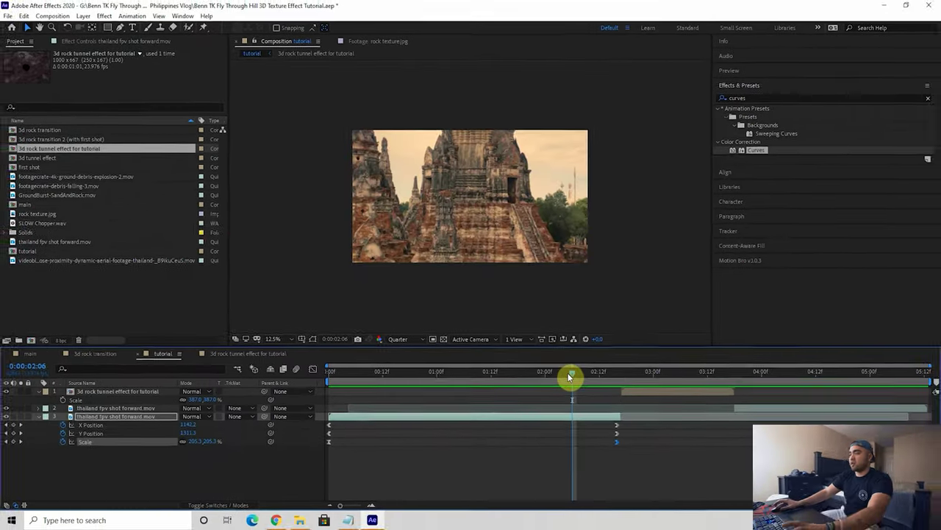
Step: Create an adjustment layer above all clips and apply the CC Radial Blur effect to it
{"action": "left_click_drag", "start_coordinate": [571, 377], "coordinate": [622, 377]}
{"action": "right_click", "coordinate": [513, 456]}
{"action": "mouse_move", "coordinate": [534, 349]}
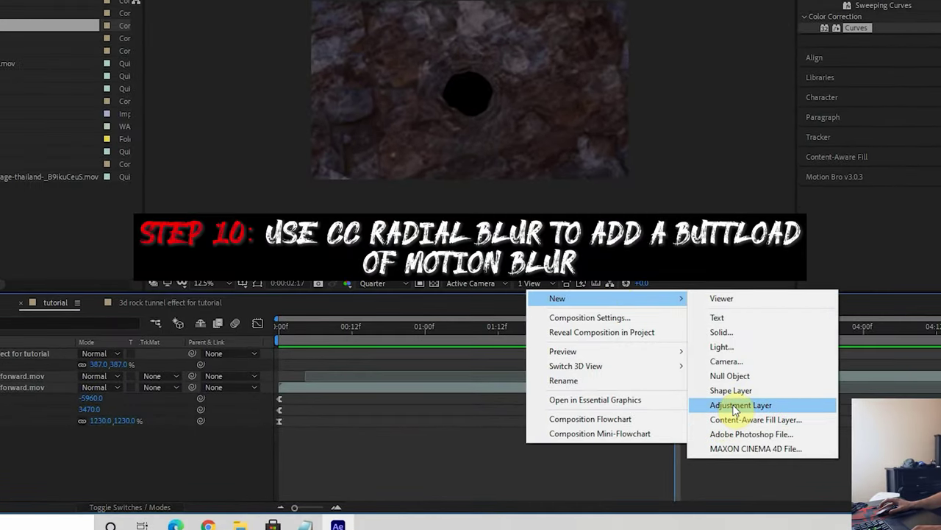
{"action": "left_click", "coordinate": [735, 405]}
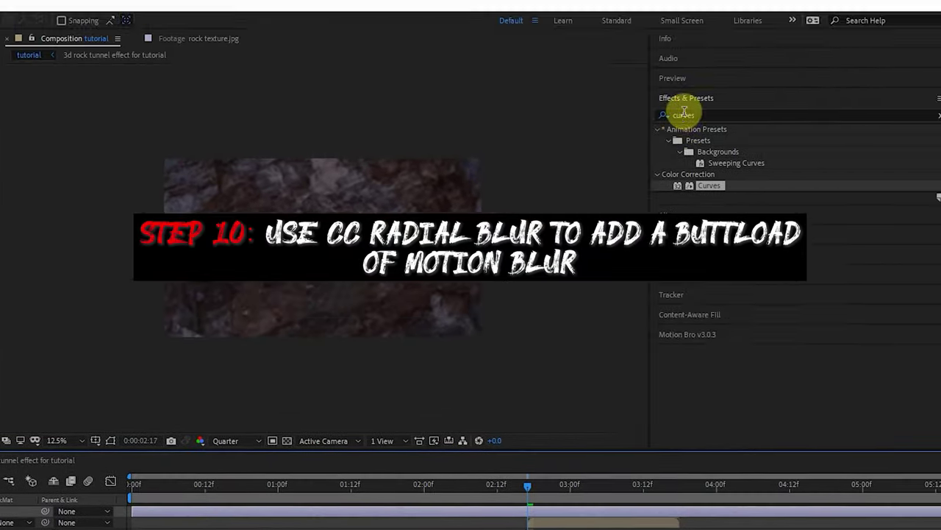
{"action": "left_click", "coordinate": [831, 0]}
{"action": "type", "text": "cc radial blur"}
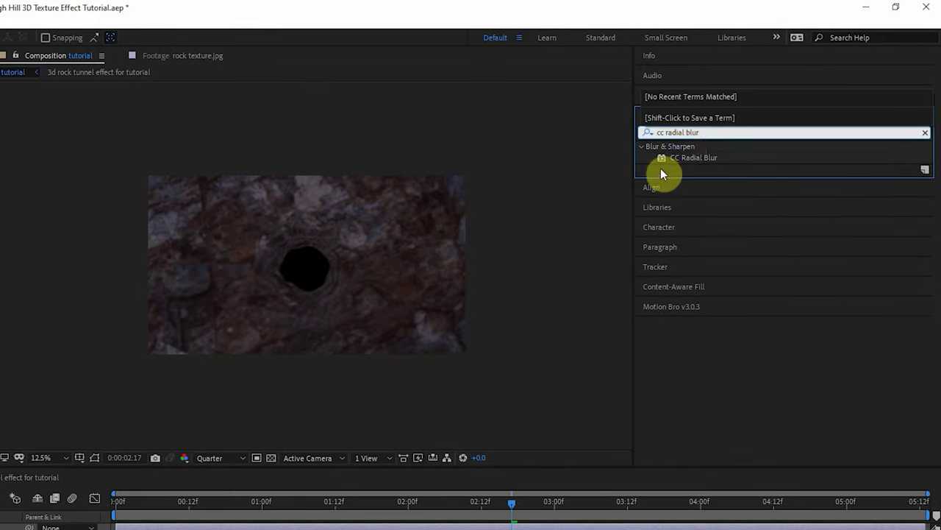
{"action": "left_click_drag", "start_coordinate": [681, 157], "coordinate": [479, 527]}
Step: Trim the adjustment layer's start to 0:00:02:07 and set its CC Radial Blur to Fading Zoom with Quality 100
{"action": "left_click_drag", "start_coordinate": [474, 506], "coordinate": [452, 506]}
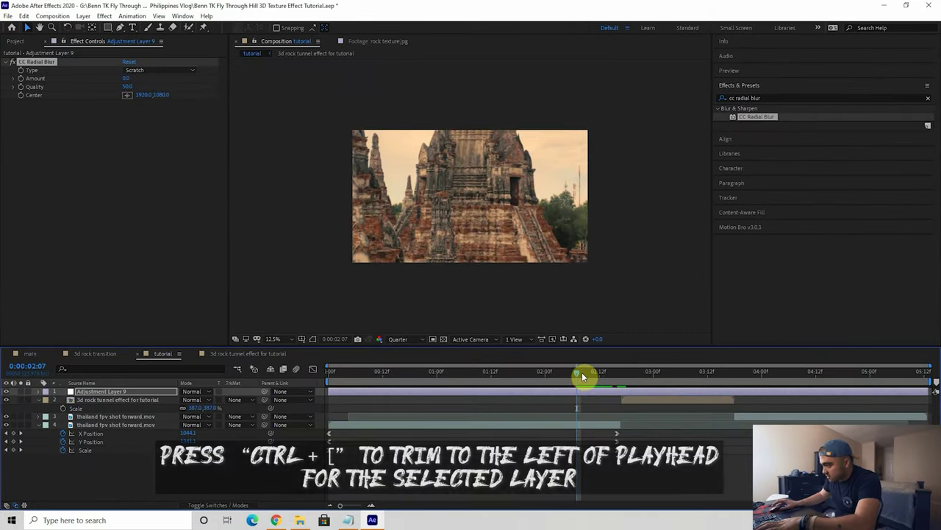
{"action": "key", "text": "ctrl+bracketleft"}
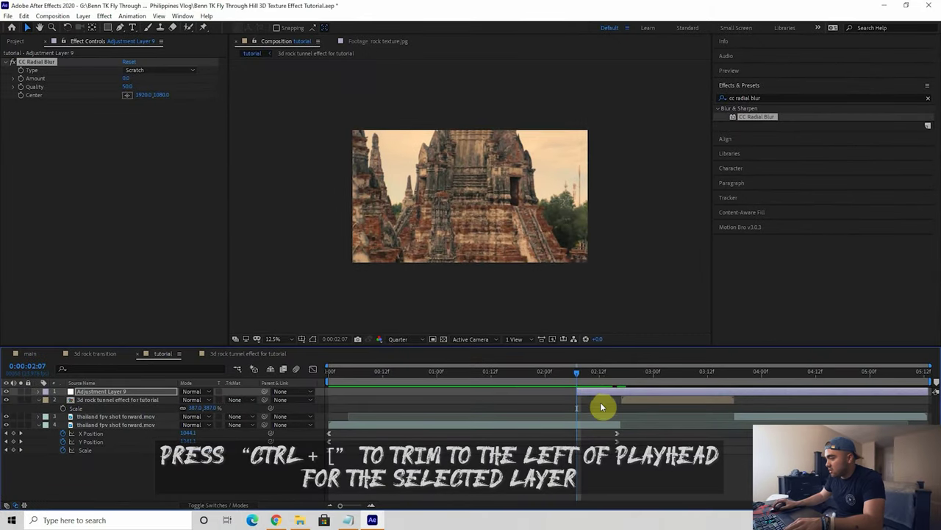
{"action": "left_click_drag", "start_coordinate": [127, 86], "coordinate": [163, 86]}
{"action": "left_click", "coordinate": [212, 91]}
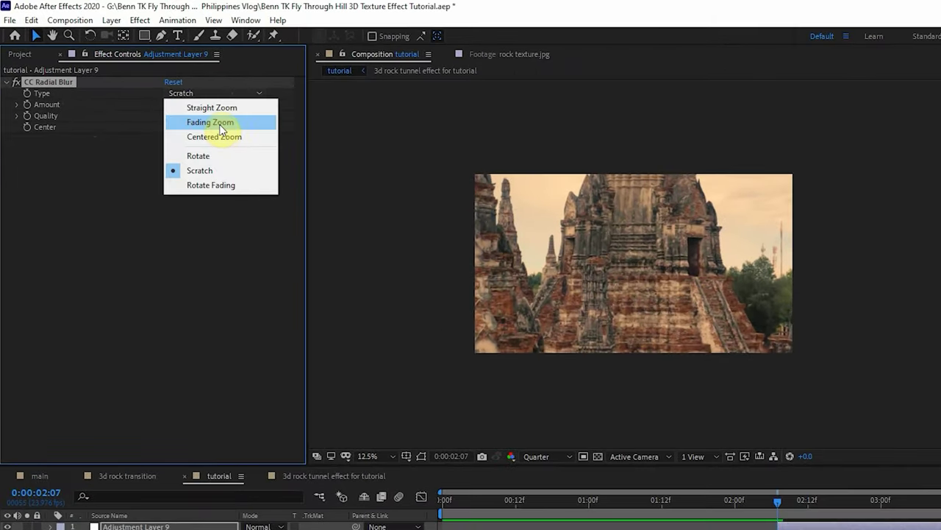
{"action": "left_click", "coordinate": [207, 119]}
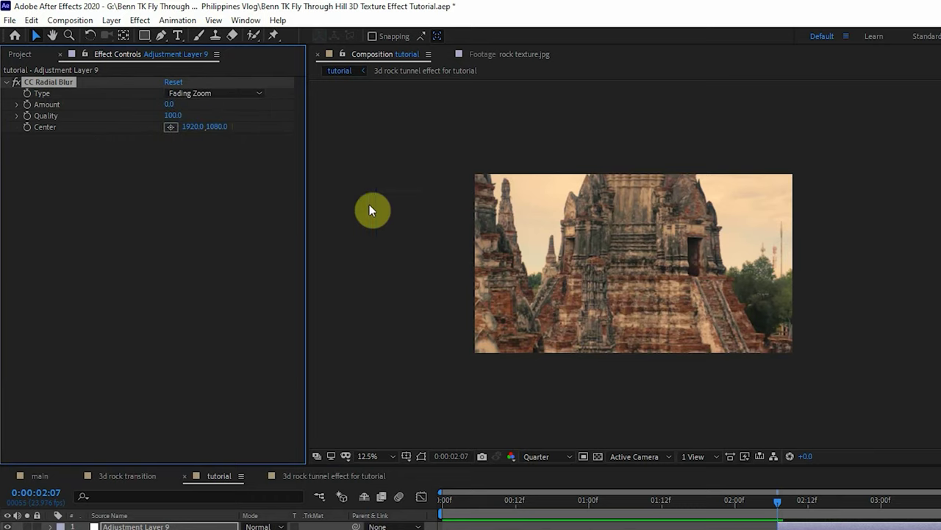
Step: Keyframe the CC Radial Blur Amount at 0 and shift the adjustment layer earlier to start at about 0:00:02:03
{"action": "left_click", "coordinate": [27, 104]}
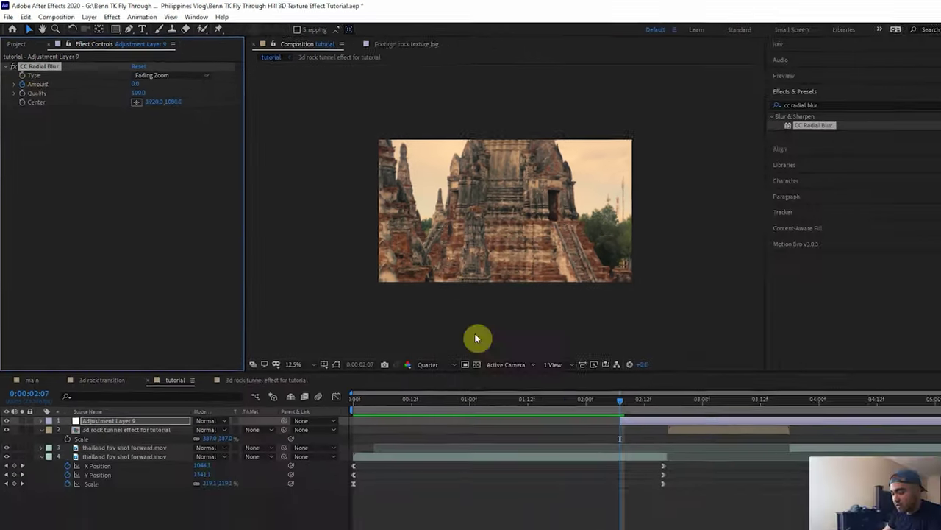
{"action": "key", "text": "u"}
{"action": "left_click_drag", "start_coordinate": [778, 504], "coordinate": [754, 512]}
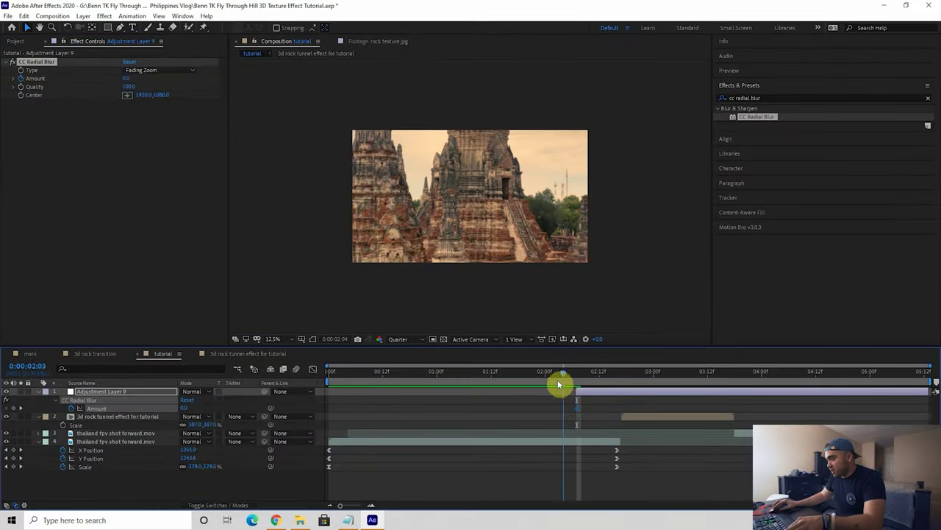
{"action": "left_click_drag", "start_coordinate": [559, 384], "coordinate": [570, 413]}
{"action": "left_click", "coordinate": [543, 392]}
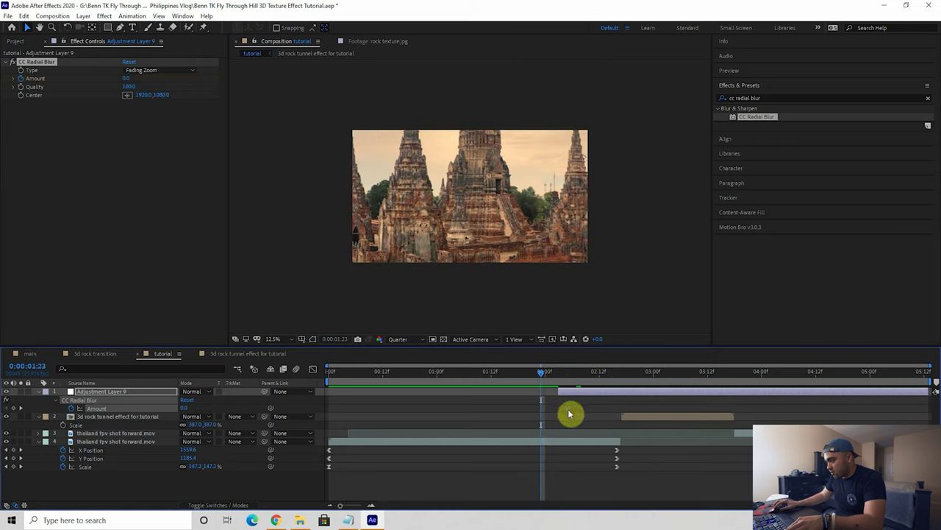
Step: At 0:00:02:16, scale the first segment down to 1082% and re-centre it with X Position -4917 and Y Position 3205
{"action": "left_click_drag", "start_coordinate": [566, 376], "coordinate": [618, 382]}
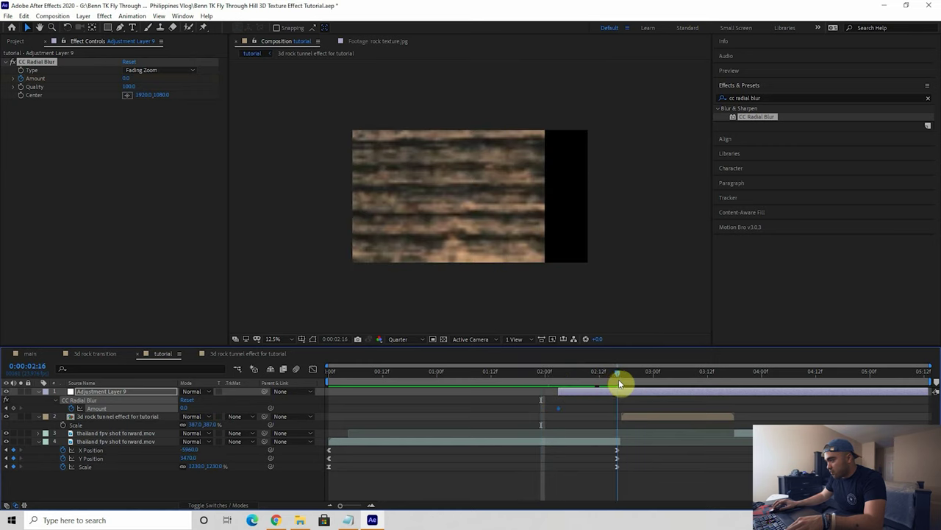
{"action": "left_click_drag", "start_coordinate": [624, 462], "coordinate": [620, 451]}
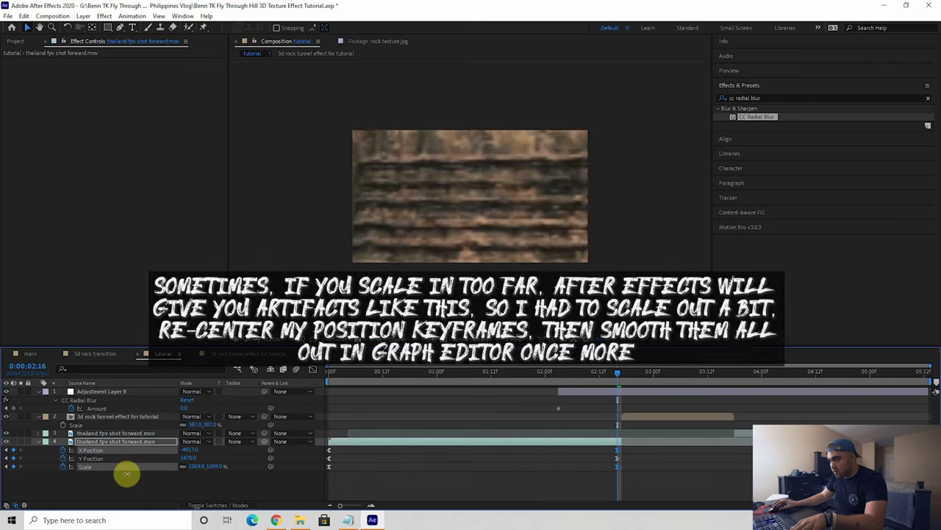
{"action": "left_click_drag", "start_coordinate": [126, 474], "coordinate": [133, 474]}
{"action": "left_click_drag", "start_coordinate": [191, 458], "coordinate": [51, 448]}
Step: Smooth the first segment's Y Position, Scale and X Position curves into steep final accelerations in the Graph Editor, and preview the zoom
{"action": "left_click", "coordinate": [624, 456]}
{"action": "left_click", "coordinate": [617, 458]}
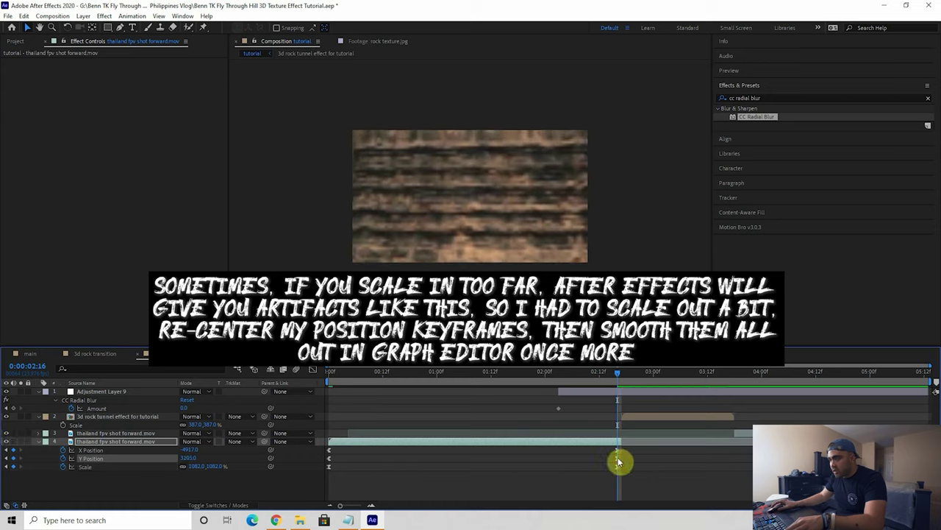
{"action": "left_click", "coordinate": [312, 372]}
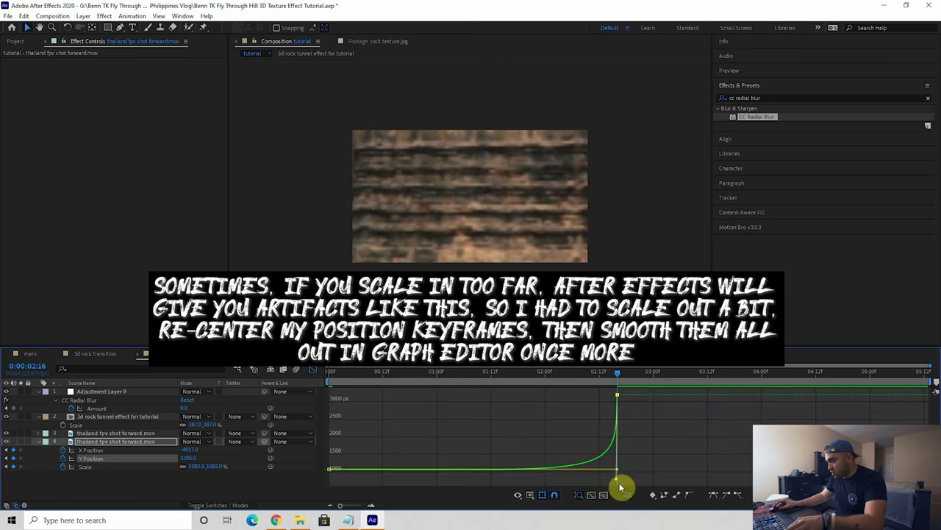
{"action": "left_click", "coordinate": [313, 372]}
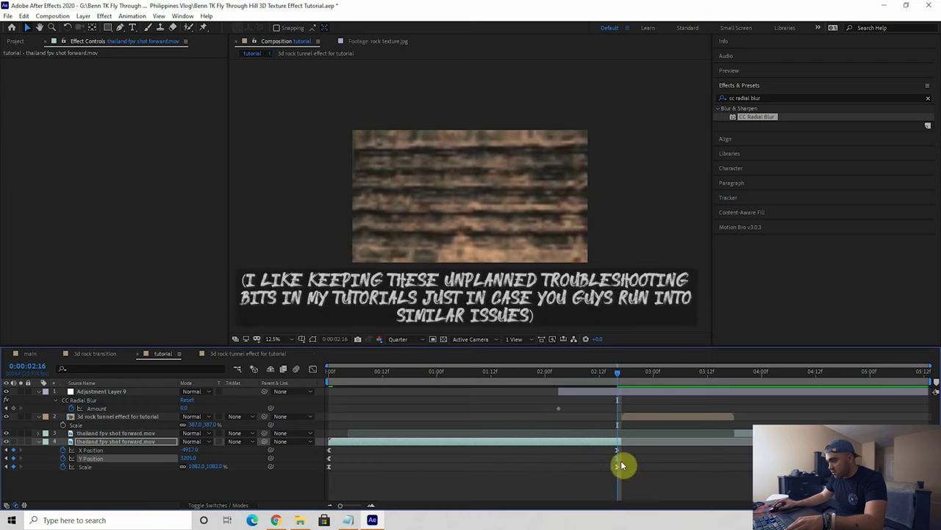
{"action": "left_click", "coordinate": [621, 465]}
{"action": "left_click", "coordinate": [312, 369]}
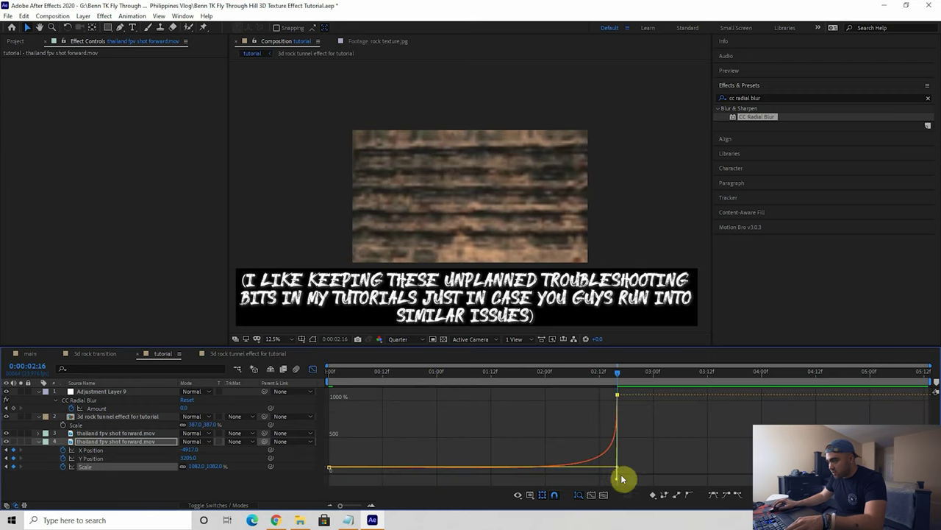
{"action": "left_click", "coordinate": [313, 369]}
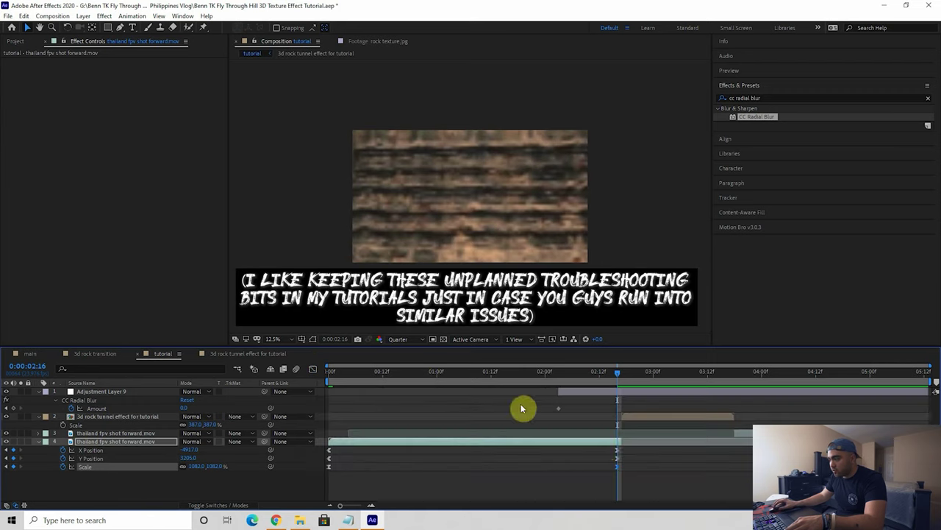
{"action": "left_click", "coordinate": [617, 450]}
{"action": "left_click", "coordinate": [313, 369]}
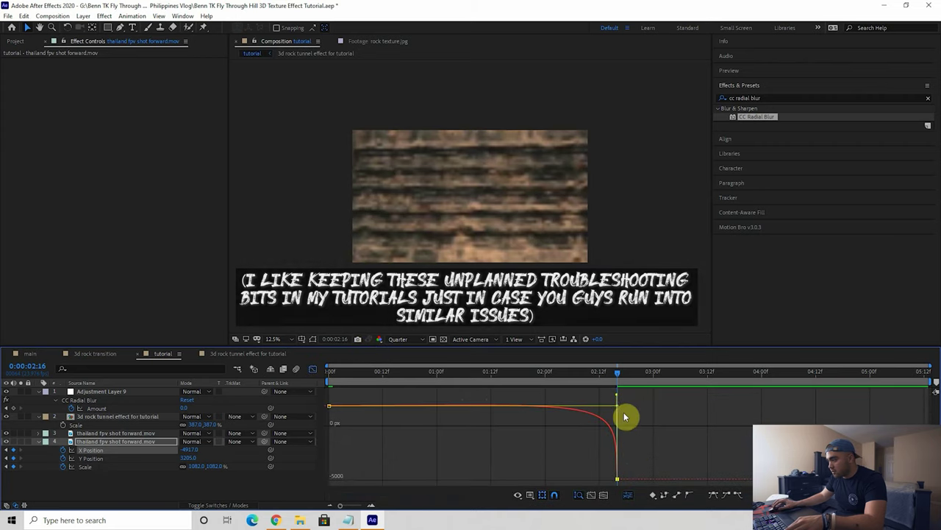
{"action": "left_click_drag", "start_coordinate": [605, 373], "coordinate": [425, 371]}
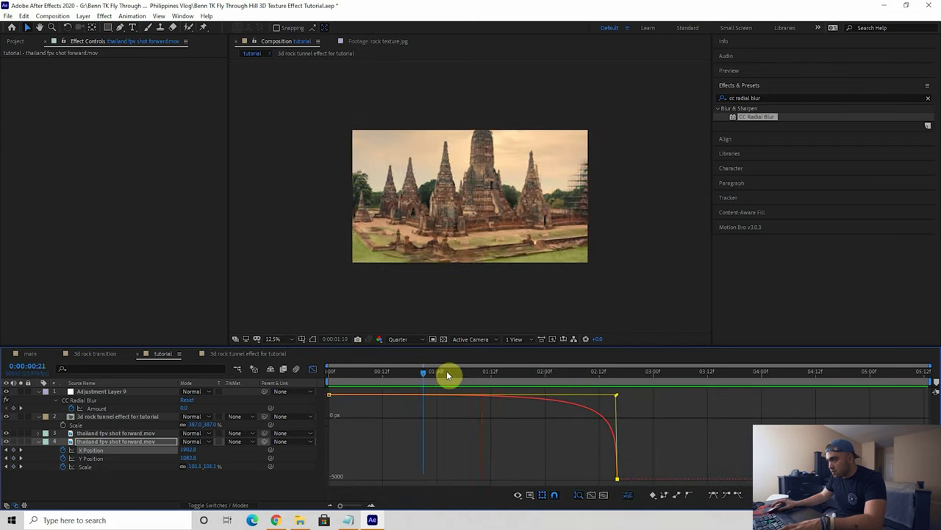
{"action": "key", "text": "space"}
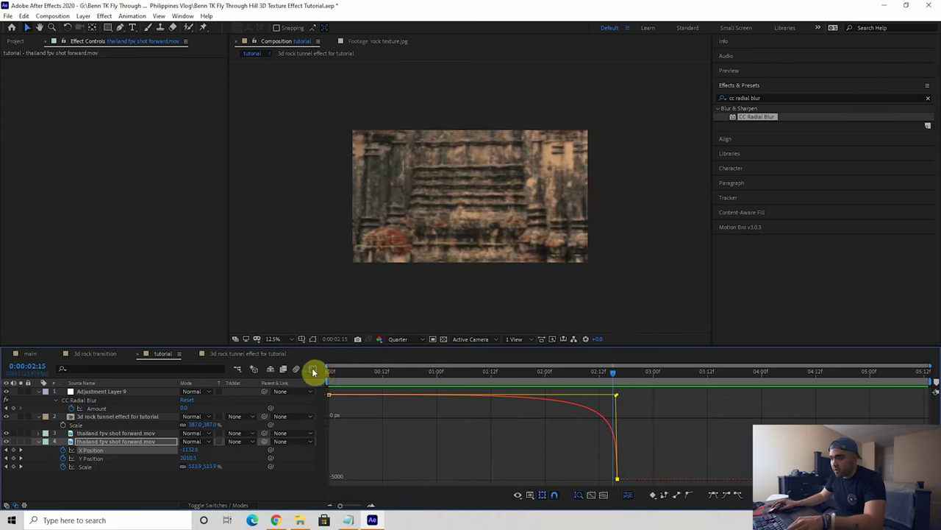
{"action": "left_click", "coordinate": [313, 369]}
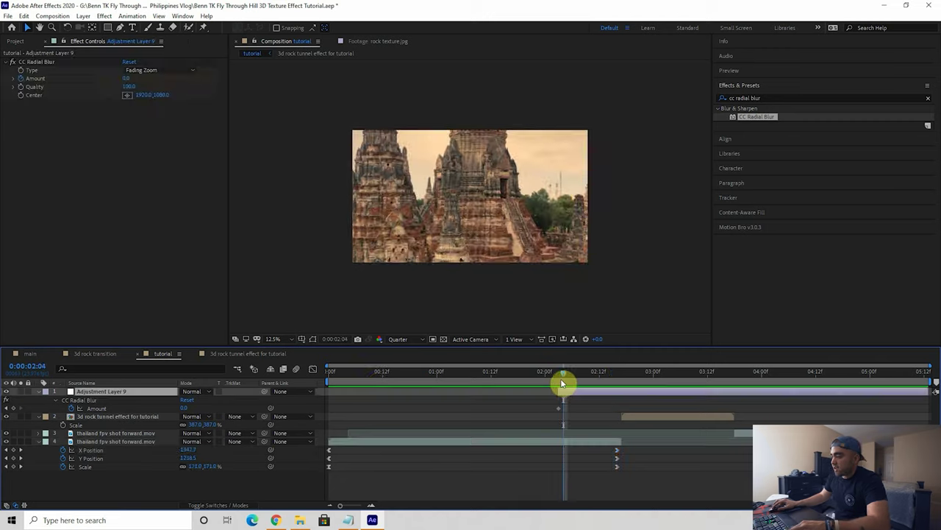
Step: Set the adjustment layer's CC Radial Blur Amount to 126 at 0:00:02:16
{"action": "left_click_drag", "start_coordinate": [562, 382], "coordinate": [618, 378]}
{"action": "left_click", "coordinate": [128, 78]}
{"action": "key", "text": "Return"}
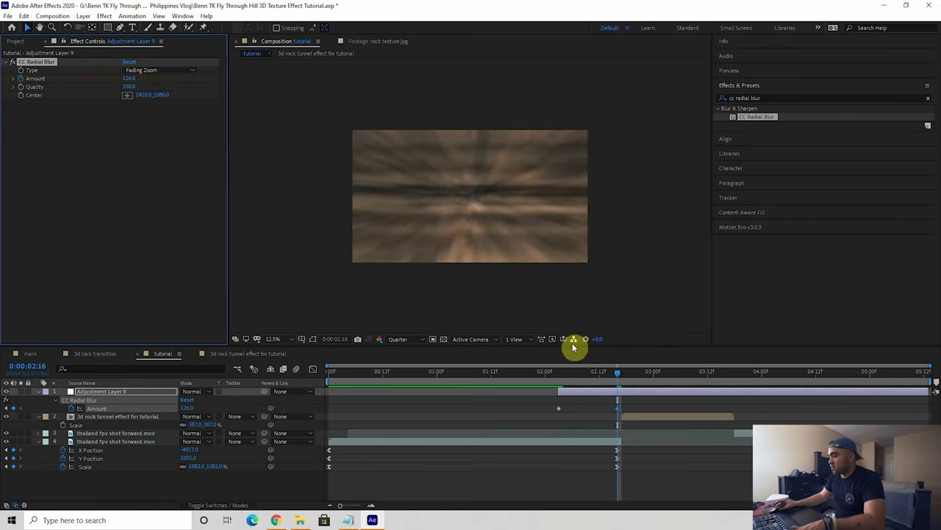
Step: Set the CC Radial Blur Amount to -126 at 0:00:02:17, the first frame of the rock tunnel
{"action": "left_click", "coordinate": [623, 375]}
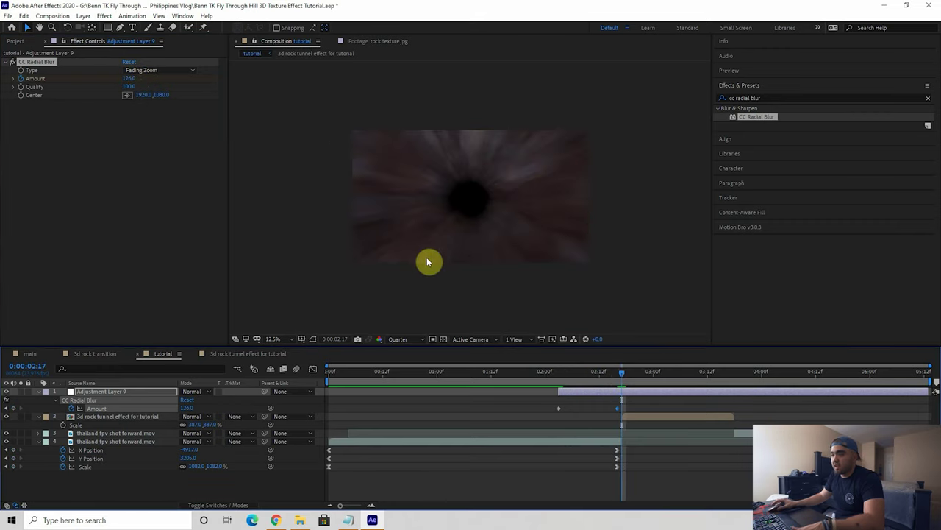
{"action": "left_click", "coordinate": [130, 80]}
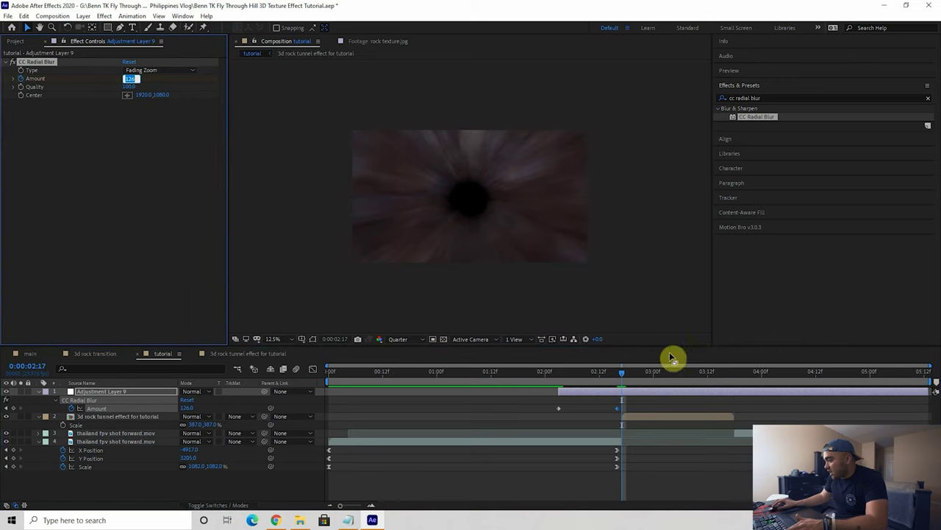
{"action": "left_click", "coordinate": [619, 376]}
{"action": "left_click", "coordinate": [622, 377]}
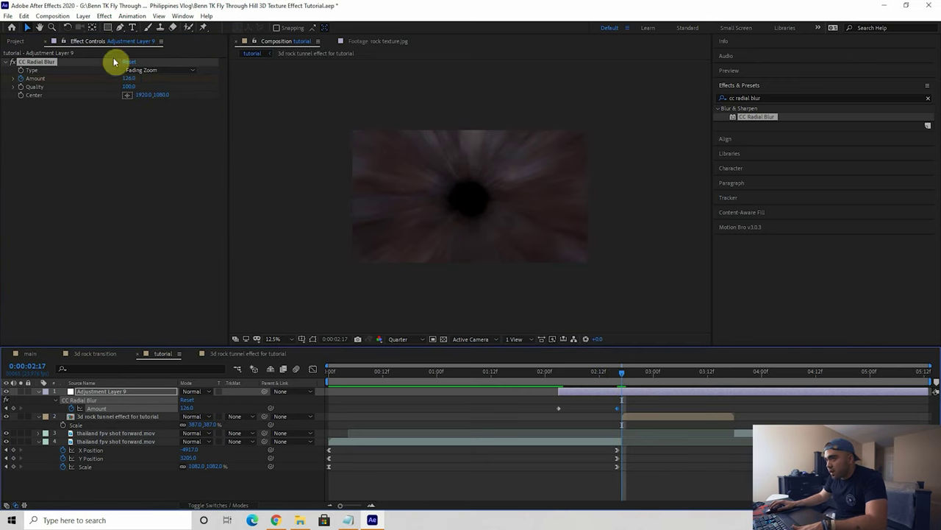
{"action": "left_click", "coordinate": [130, 80]}
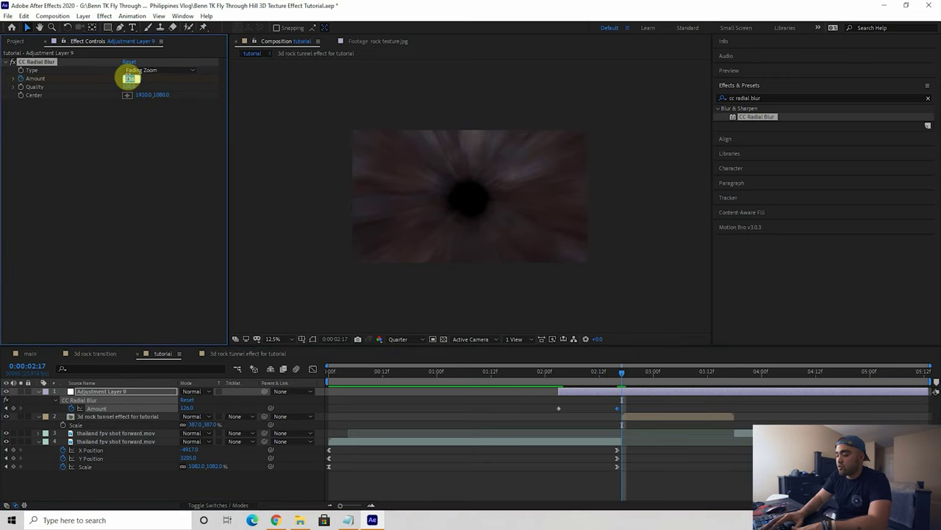
Step: Set the CC Radial Blur Amount to -25 at 0:00:03:02
{"action": "left_click", "coordinate": [664, 375]}
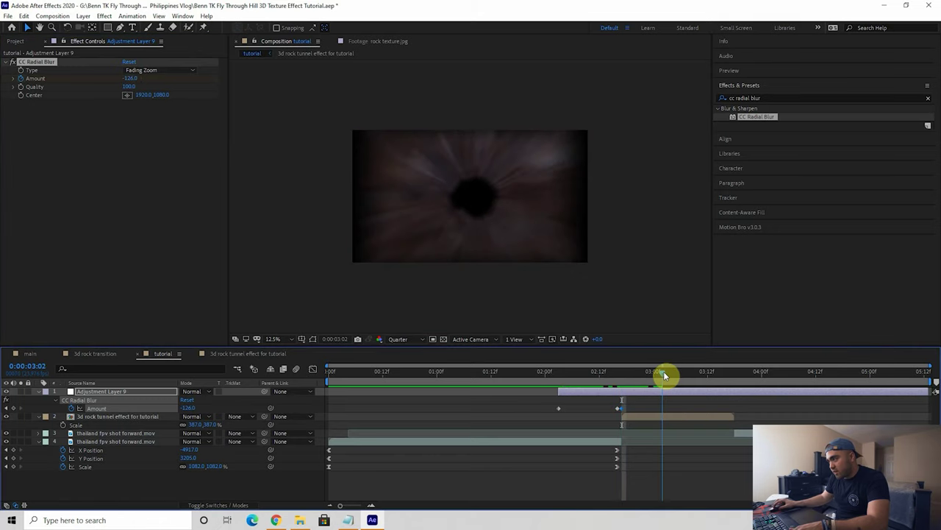
{"action": "left_click", "coordinate": [131, 79]}
{"action": "type", "text": "-25"}
{"action": "key", "text": "Return"}
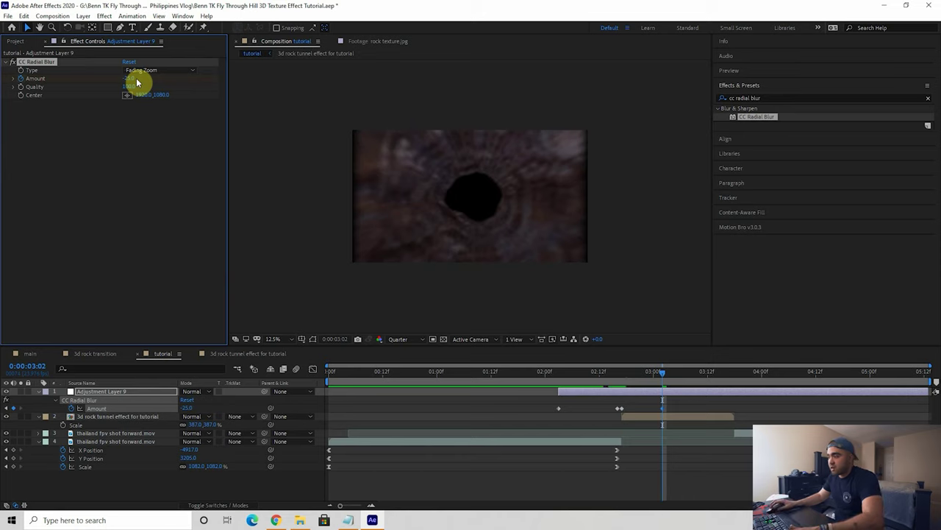
Step: Add a hold keyframe for the -25 blur Amount at 0:00:03:11 and set the Amount to 0 at about 0:00:04:00
{"action": "left_click_drag", "start_coordinate": [665, 381], "coordinate": [710, 380]}
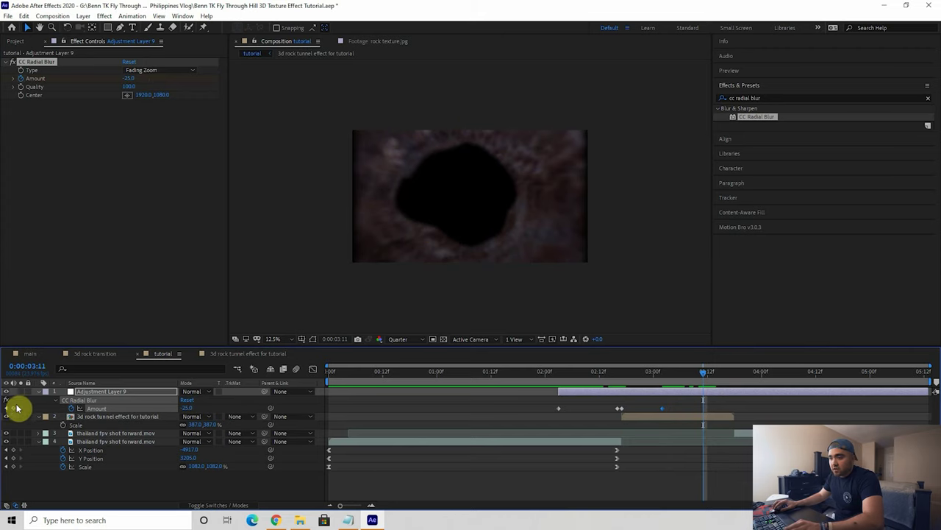
{"action": "left_click_drag", "start_coordinate": [709, 375], "coordinate": [761, 375]}
{"action": "left_click", "coordinate": [129, 78]}
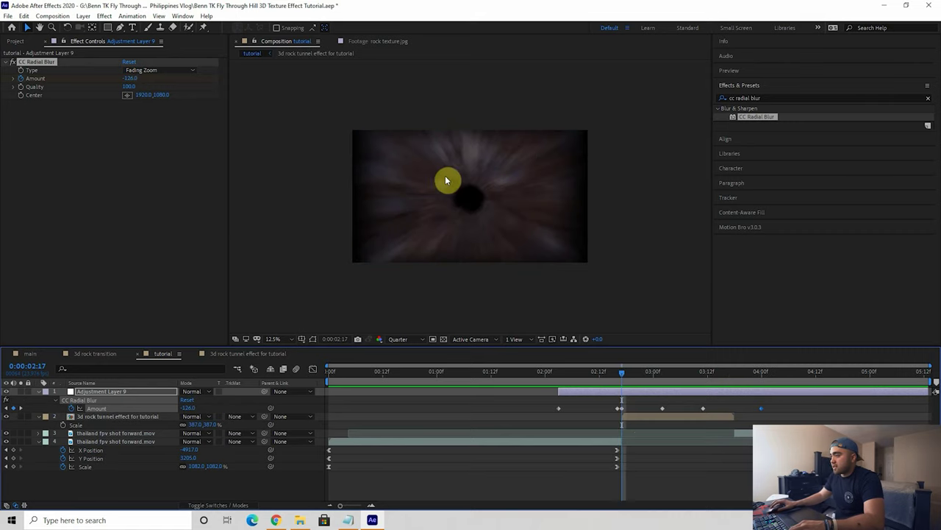
Step: Find the Motion Tile effect and apply it to the adjustment layer above CC Radial Blur
{"action": "key", "text": "period"}
{"action": "left_click", "coordinate": [743, 98]}
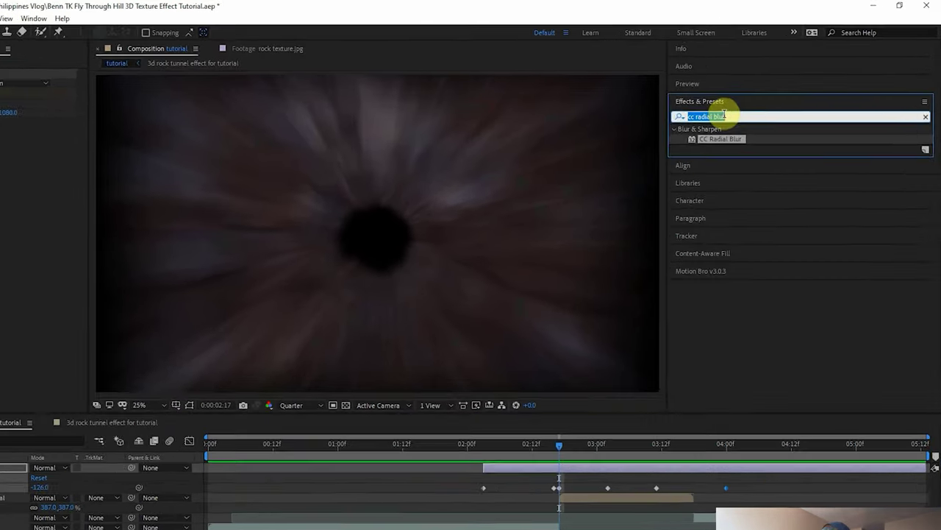
{"action": "type", "text": "motion tile"}
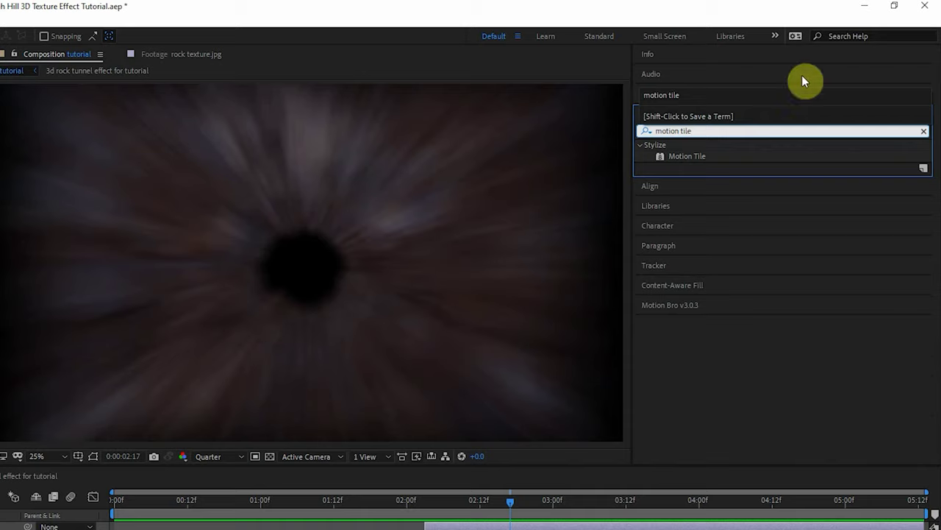
{"action": "left_click_drag", "start_coordinate": [686, 157], "coordinate": [213, 257]}
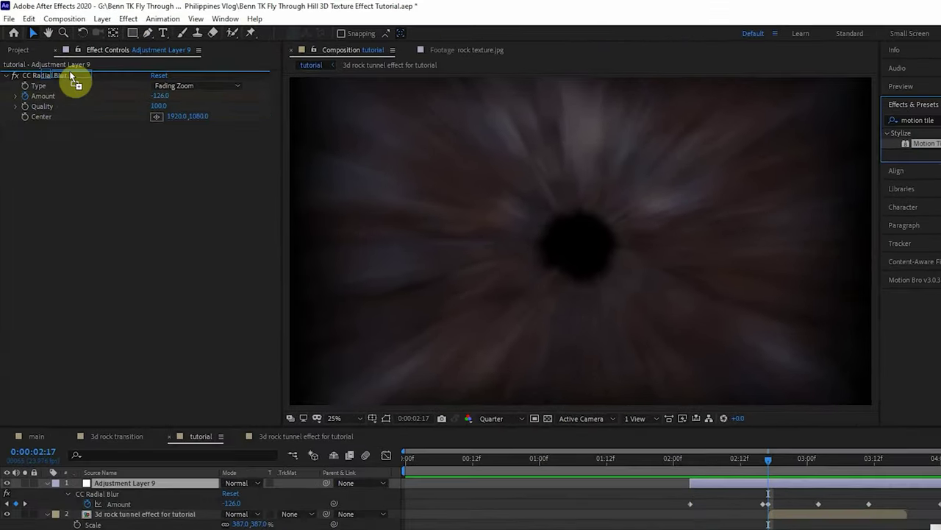
{"action": "left_click_drag", "start_coordinate": [70, 71], "coordinate": [71, 75]}
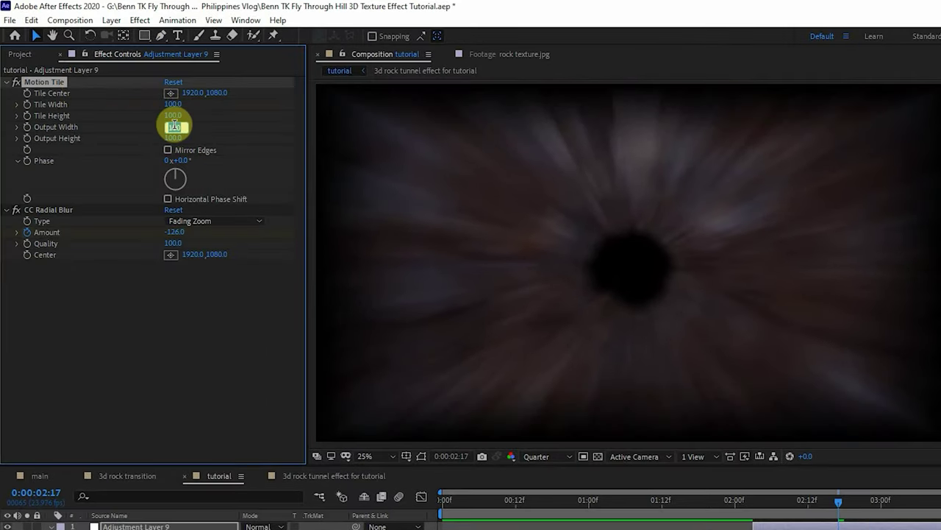
Step: Set Motion Tile's Output Width and Output Height to 200, and preview the blurred zoom into the tunnel
{"action": "key", "text": "Tab"}
{"action": "left_click", "coordinate": [176, 128]}
{"action": "left_click", "coordinate": [175, 137]}
{"action": "type", "text": "200"}
{"action": "key", "text": "Return"}
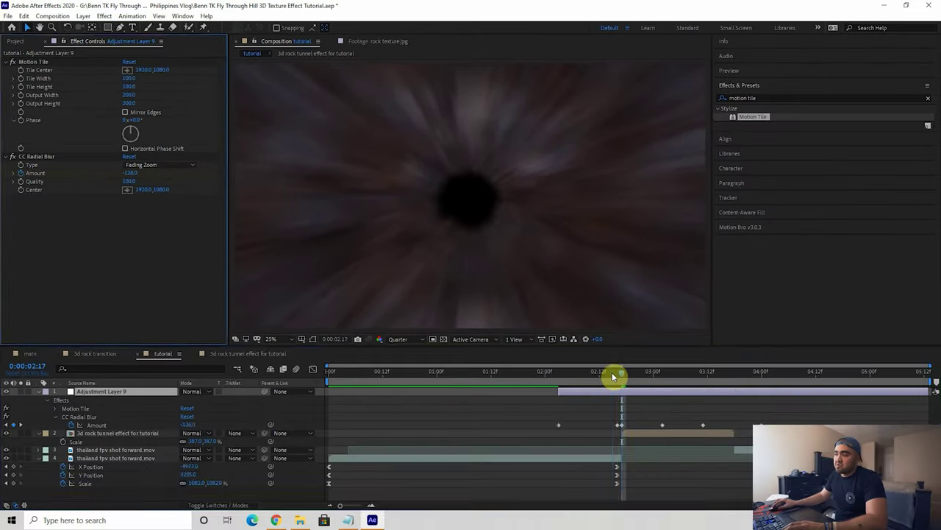
{"action": "left_click_drag", "start_coordinate": [828, 510], "coordinate": [708, 511]}
{"action": "left_click_drag", "start_coordinate": [525, 379], "coordinate": [519, 378]}
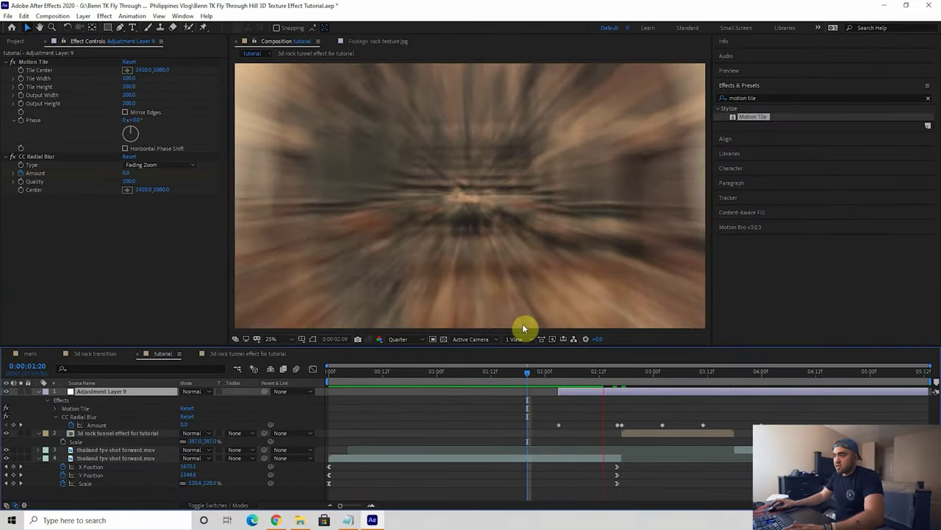
{"action": "scroll", "coordinate": [508, 312], "scroll_direction": "down", "scroll_amount": 1}
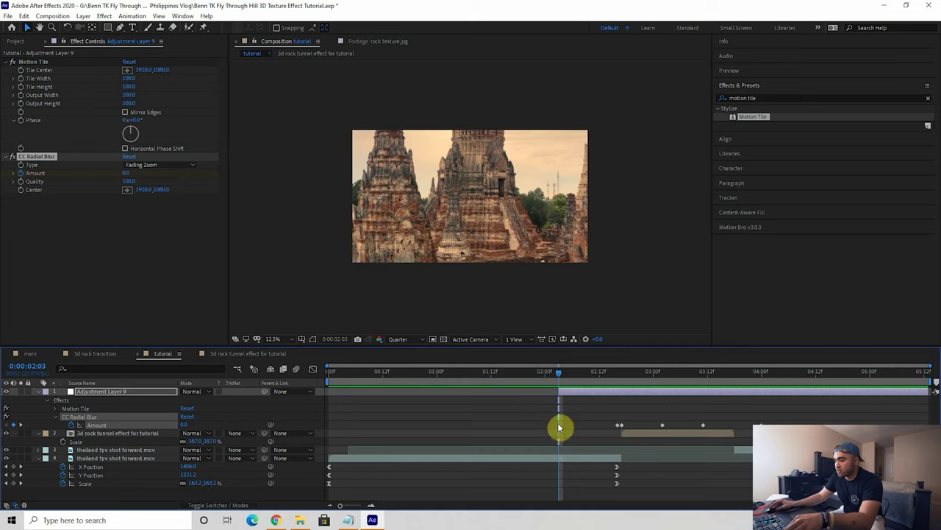
Step: In the Graph Editor, ease the blur Amount's first rise so it climbs slowly and accelerates steeply into the 0:00:02:16 peak
{"action": "left_click", "coordinate": [314, 369]}
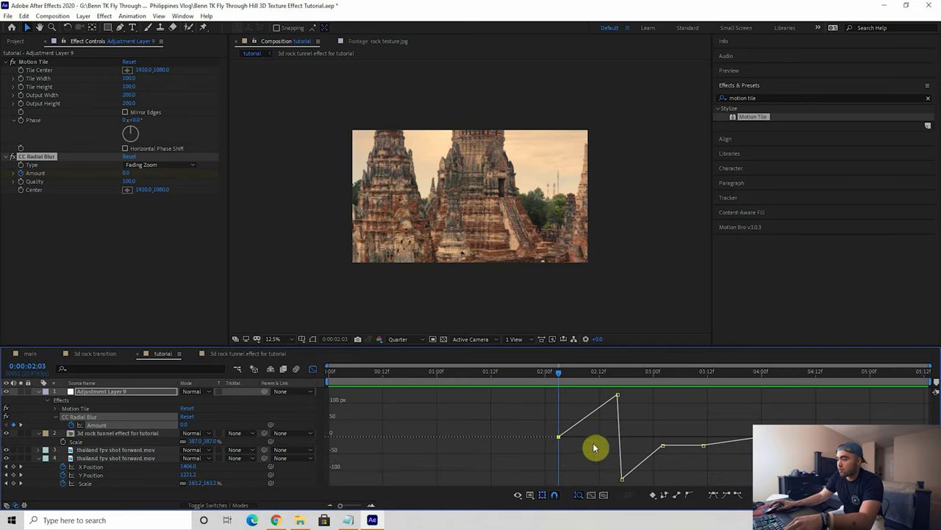
{"action": "left_click", "coordinate": [737, 494]}
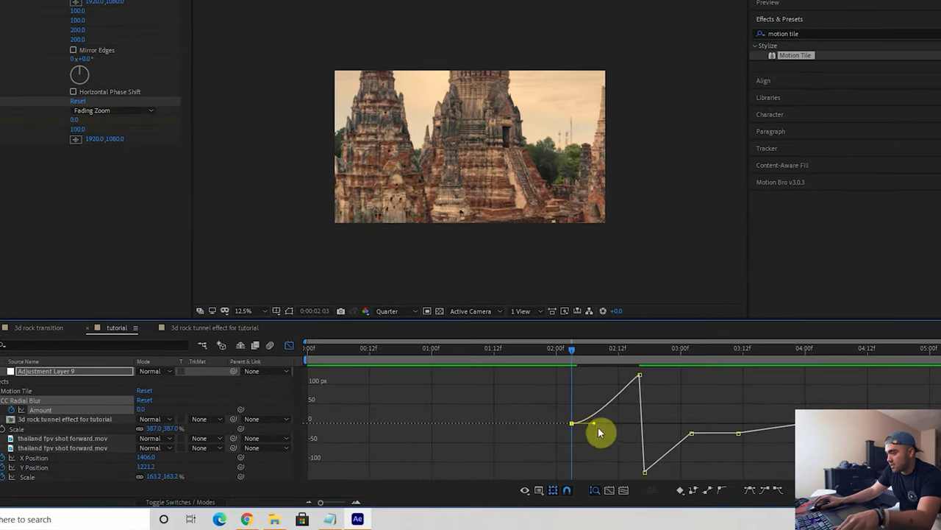
{"action": "left_click_drag", "start_coordinate": [602, 426], "coordinate": [634, 425]}
{"action": "left_click", "coordinate": [639, 376]}
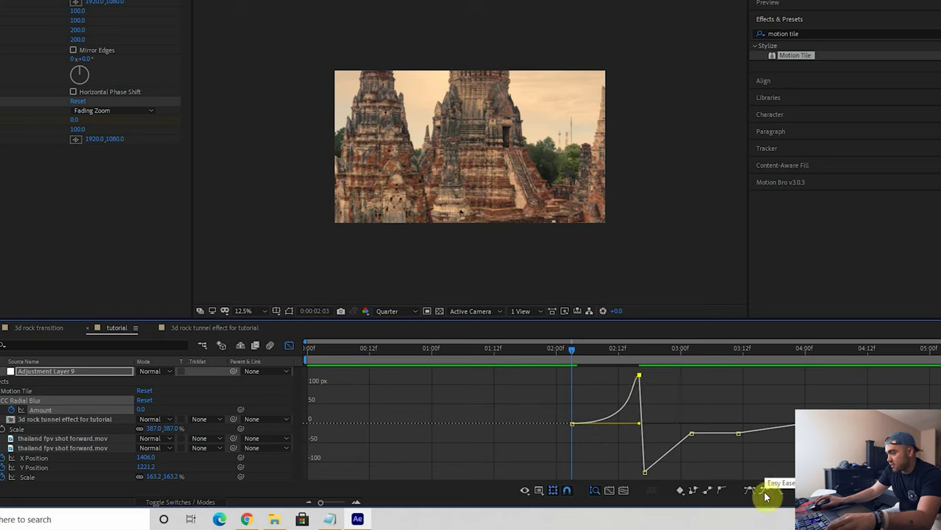
{"action": "left_click_drag", "start_coordinate": [618, 378], "coordinate": [639, 400]}
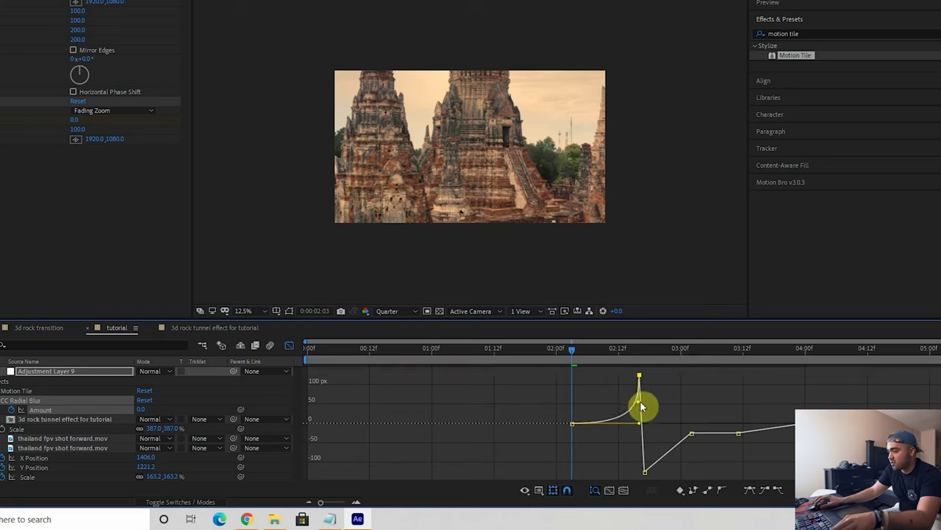
Step: Ease the blur Amount curve out of the negative peak at 0:00:02:17 and through the keyframes at 0:00:03:02 and 0:00:03:11
{"action": "left_click", "coordinate": [645, 471]}
{"action": "left_click_drag", "start_coordinate": [664, 474], "coordinate": [652, 464]}
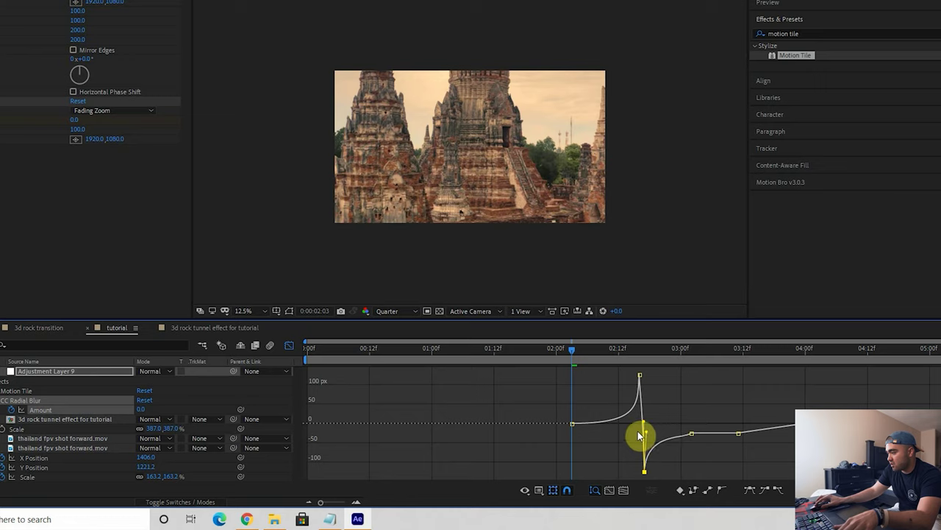
{"action": "left_click", "coordinate": [692, 434]}
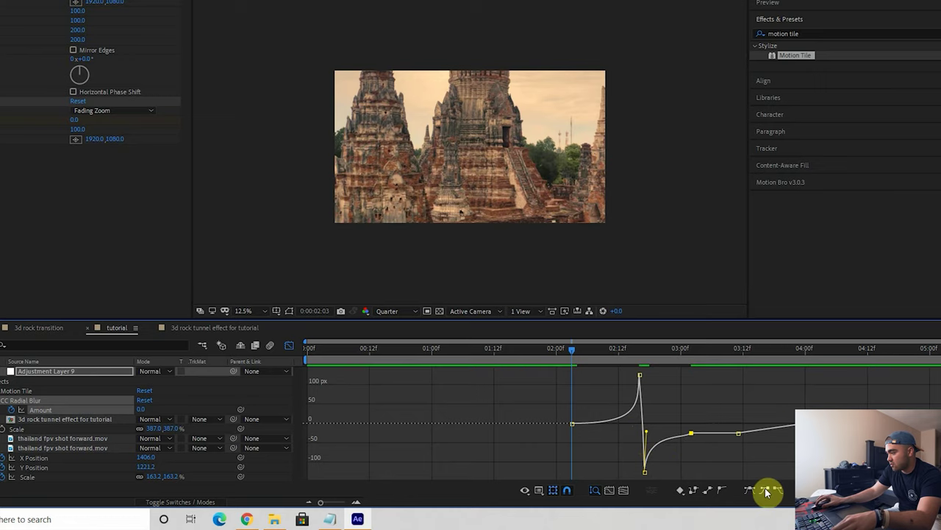
{"action": "left_click", "coordinate": [738, 433]}
{"action": "left_click_drag", "start_coordinate": [693, 357], "coordinate": [704, 380]}
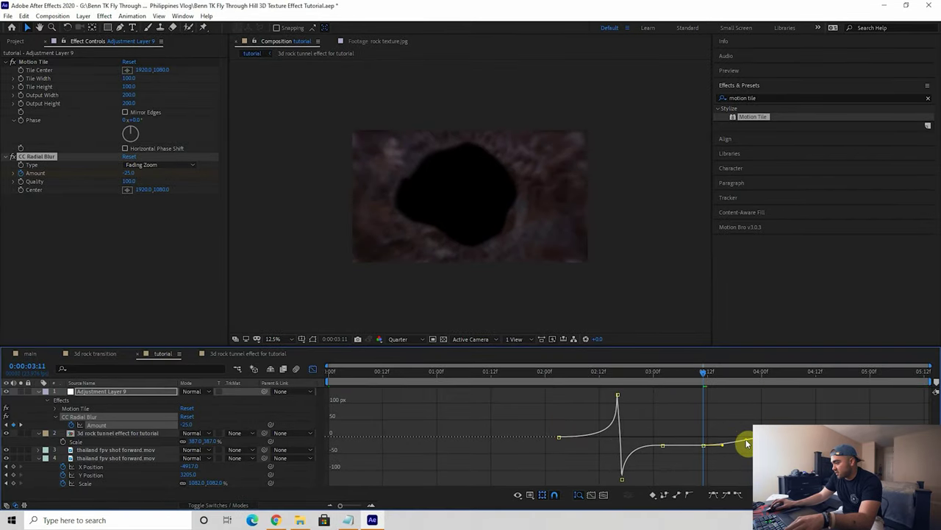
Step: Preview the transition from 0:00:01:15 and examine the blur at the frame edges through the tunnel section
{"action": "left_click", "coordinate": [506, 373]}
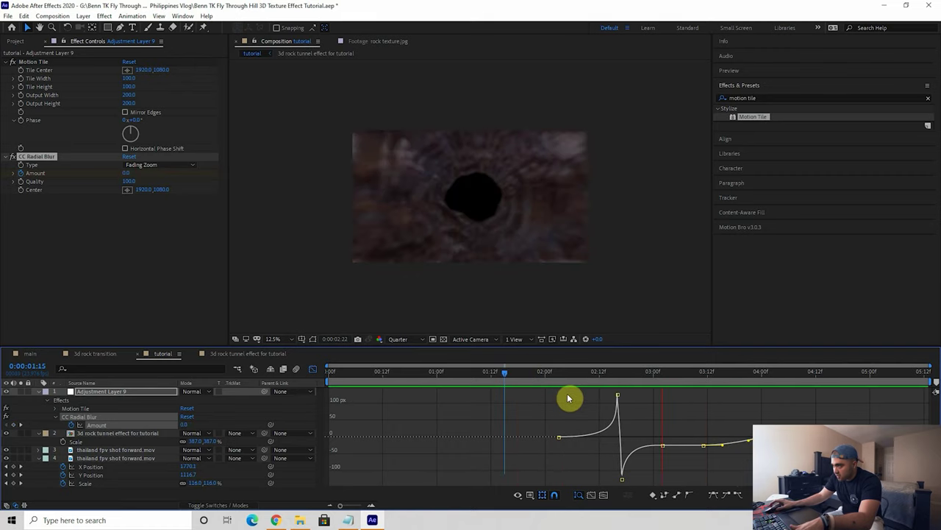
{"action": "key", "text": "space"}
{"action": "left_click_drag", "start_coordinate": [621, 377], "coordinate": [733, 403]}
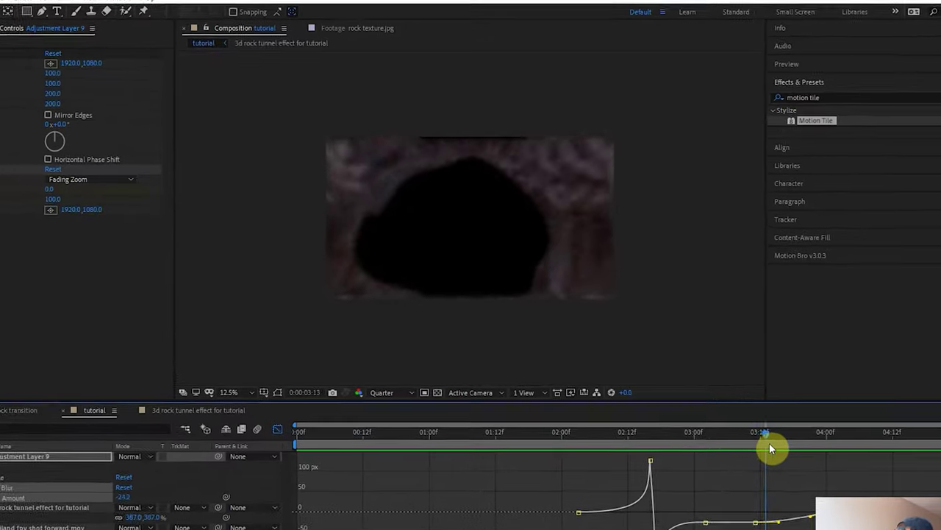
{"action": "left_click_drag", "start_coordinate": [809, 485], "coordinate": [759, 480]}
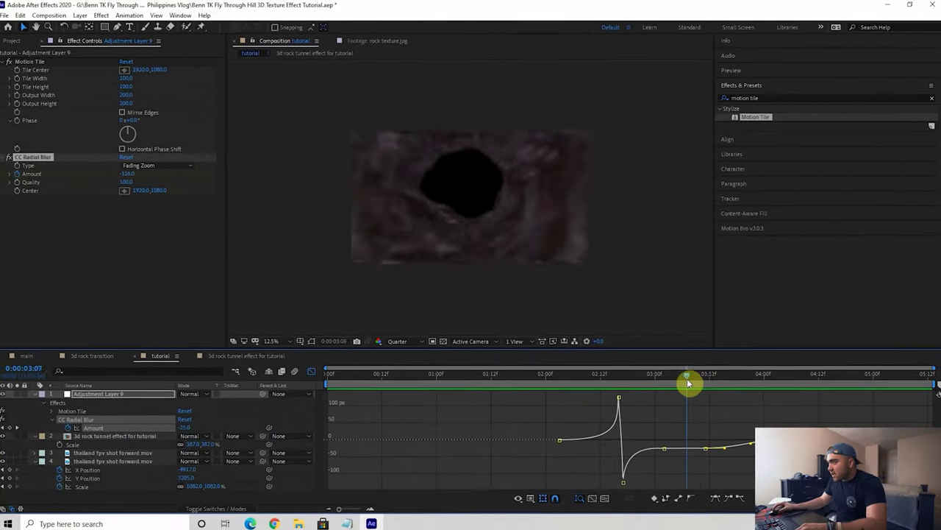
Step: Change the CC Radial Blur Amount to 25 at the 0:00:03:02 and 0:00:03:11 keyframes
{"action": "left_click_drag", "start_coordinate": [687, 378], "coordinate": [660, 371]}
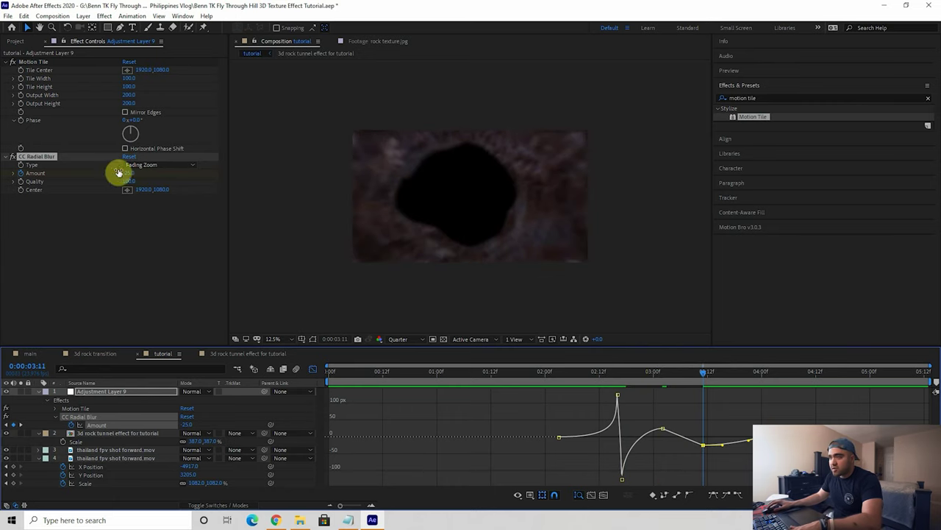
{"action": "left_click", "coordinate": [128, 172]}
{"action": "type", "text": "25"}
{"action": "key", "text": "Return"}
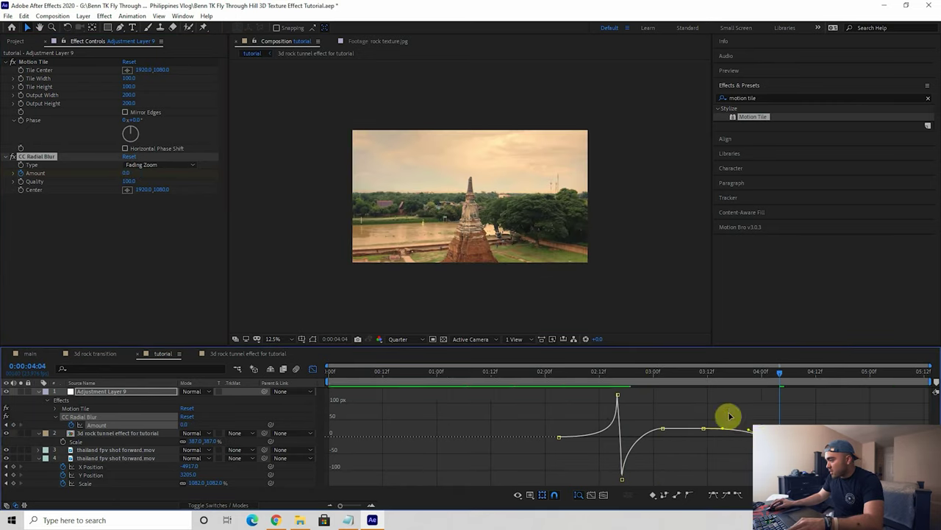
Step: Preview the transition, raise the blur Amount to 198 at 0:00:02:16, and adjust the negative Amount at 0:00:02:17
{"action": "left_click", "coordinate": [561, 379]}
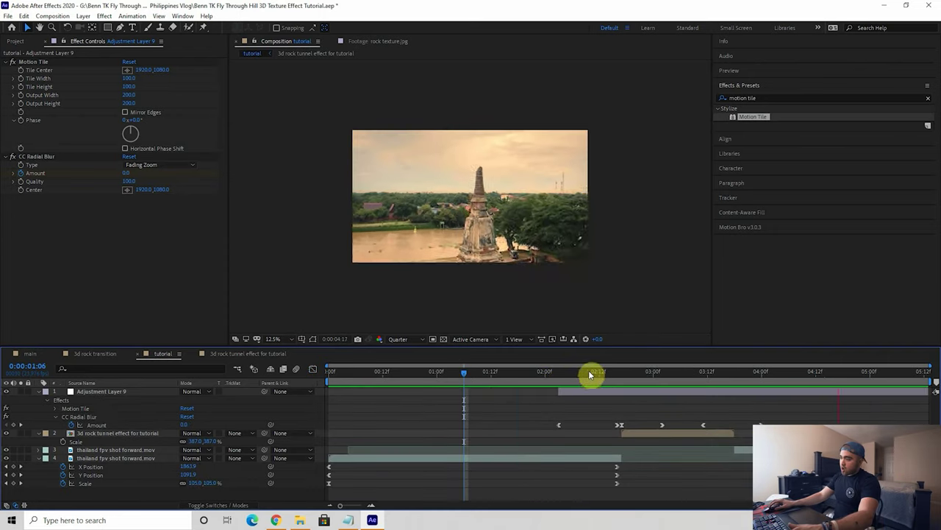
{"action": "left_click_drag", "start_coordinate": [587, 372], "coordinate": [303, 369]}
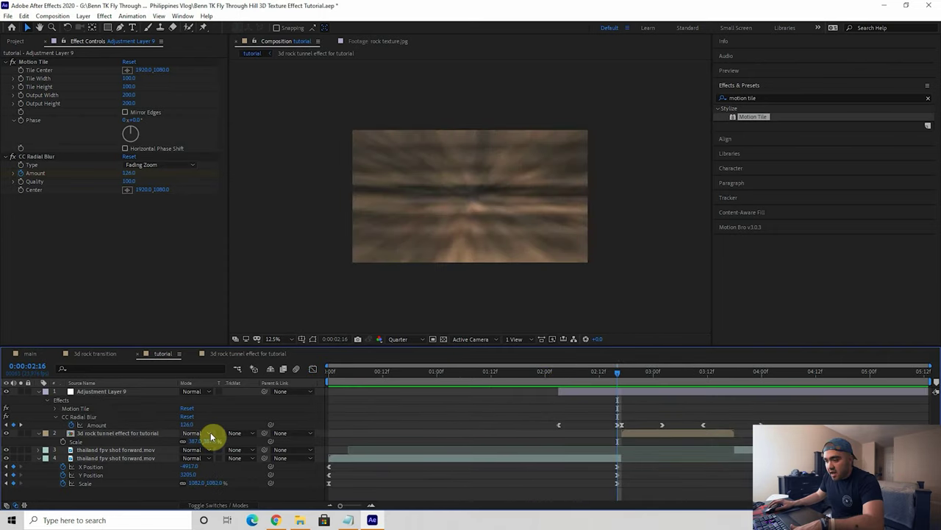
{"action": "left_click_drag", "start_coordinate": [220, 421], "coordinate": [221, 425]}
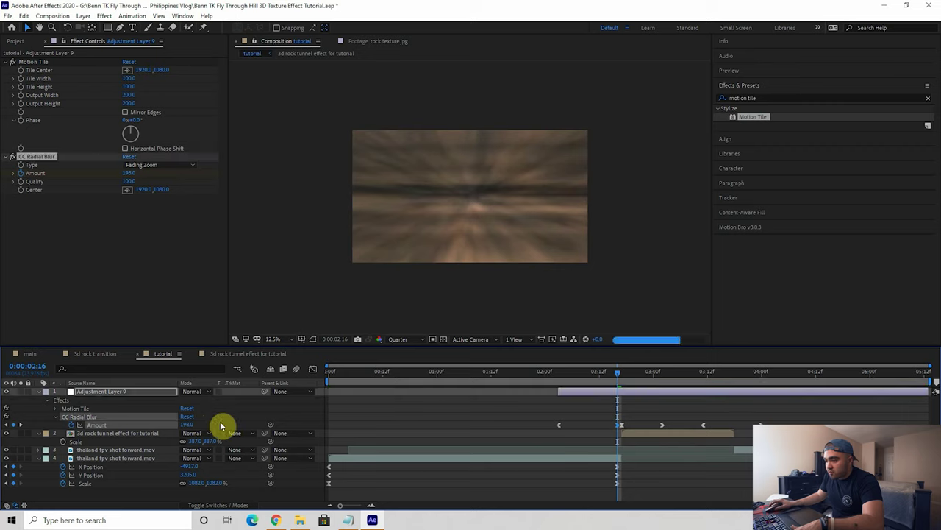
{"action": "left_click", "coordinate": [622, 372]}
{"action": "left_click_drag", "start_coordinate": [623, 377], "coordinate": [623, 379]}
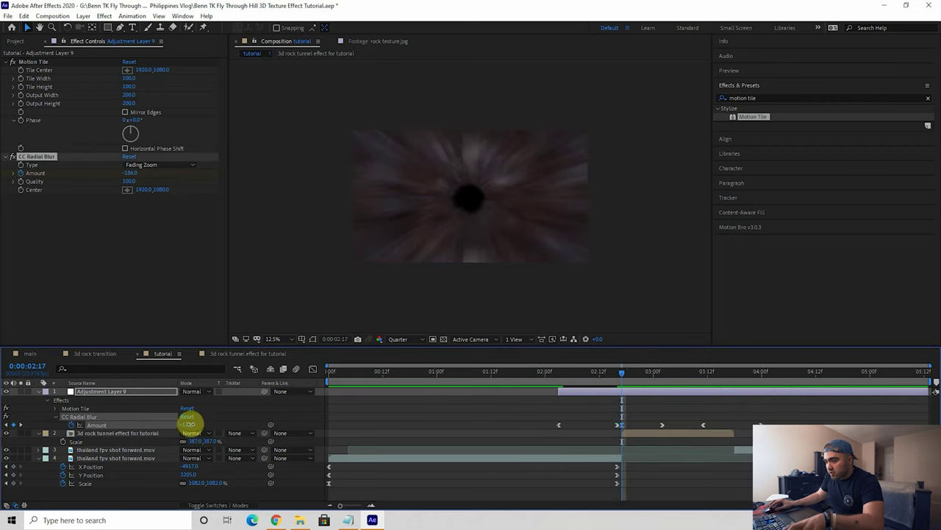
{"action": "left_click_drag", "start_coordinate": [189, 425], "coordinate": [199, 425]}
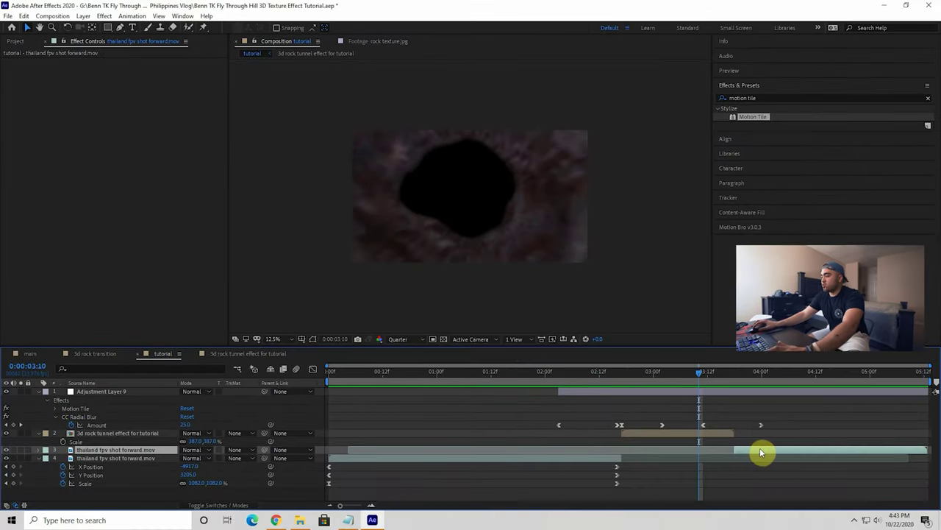
Step: Shift the exit shot earlier to begin with the tunnel at 0:00:02:17, and trim the composition to end at about 0:00:04:11
{"action": "left_click_drag", "start_coordinate": [761, 450], "coordinate": [650, 461]}
{"action": "left_click", "coordinate": [586, 378]}
{"action": "left_click", "coordinate": [812, 372]}
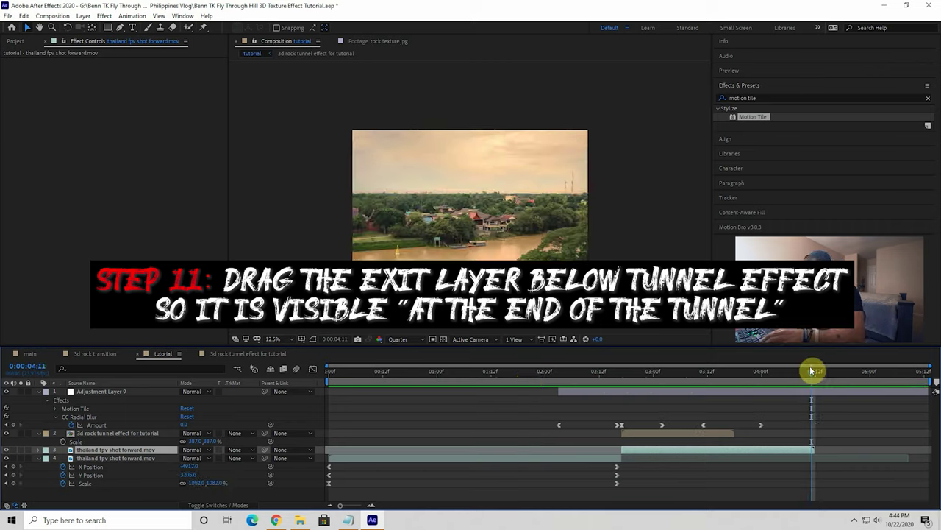
{"action": "right_click", "coordinate": [802, 381]}
{"action": "left_click", "coordinate": [822, 407]}
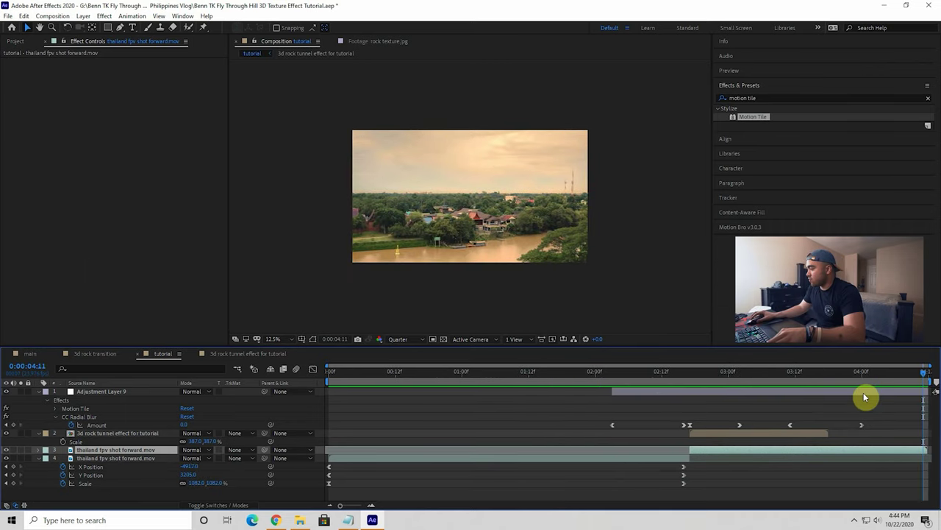
Step: Keyframe the exit shot's Position at 0:00:02:17 and reposition it at 0:00:03:07 so the temple spire sits inside the tunnel opening
{"action": "left_click", "coordinate": [925, 391]}
{"action": "left_click", "coordinate": [600, 372]}
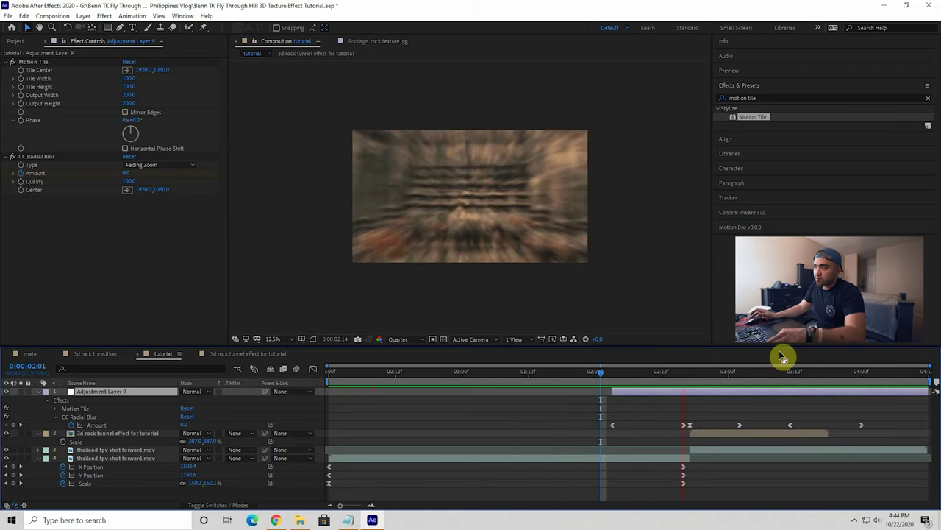
{"action": "key", "text": "p"}
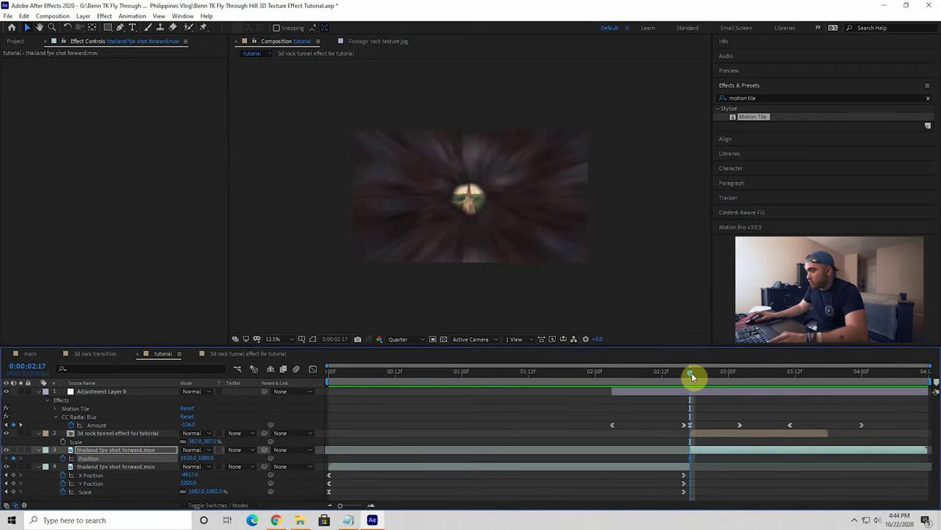
{"action": "left_click", "coordinate": [695, 376]}
{"action": "left_click_drag", "start_coordinate": [695, 375], "coordinate": [767, 375]}
{"action": "left_click_drag", "start_coordinate": [404, 199], "coordinate": [455, 193]}
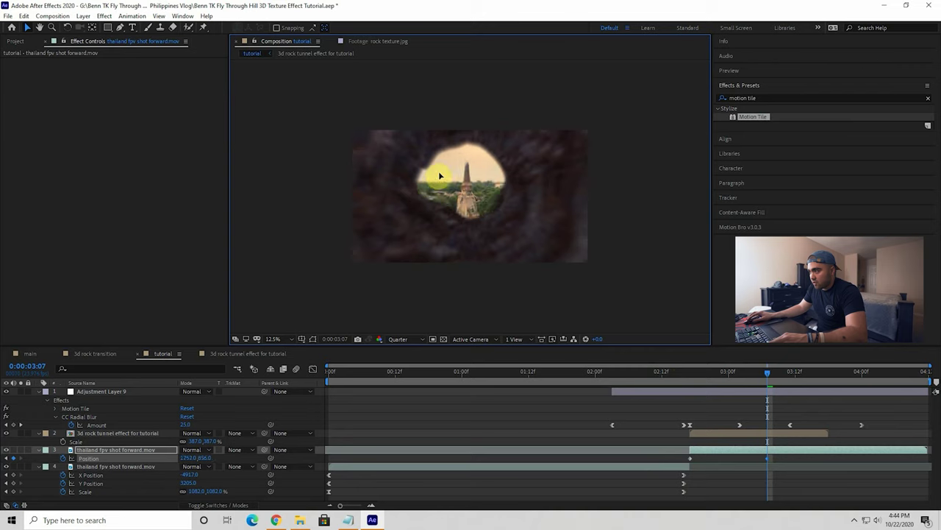
Step: Add exit shot Position keyframes at 0:00:03:01, near the tunnel start and at 0:00:03:12, keeping the spire within the tunnel opening
{"action": "left_click_drag", "start_coordinate": [752, 378], "coordinate": [732, 382]}
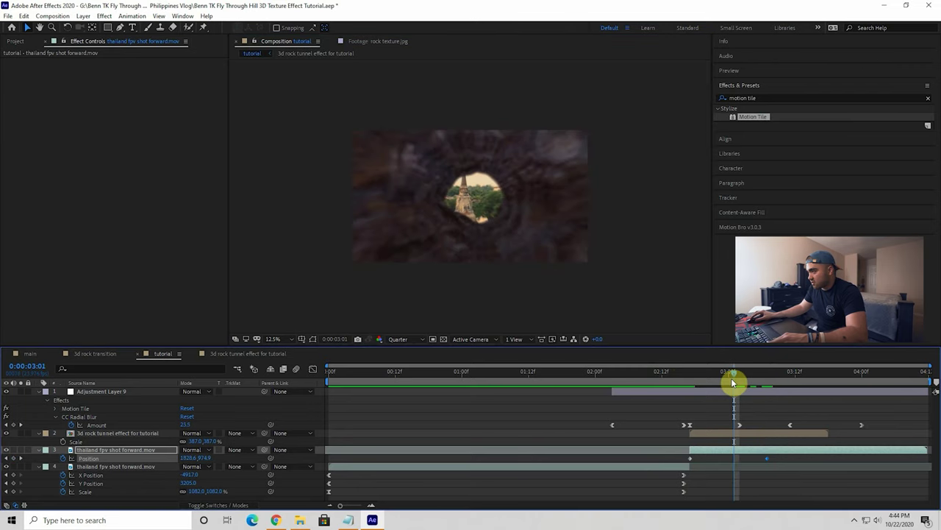
{"action": "left_click_drag", "start_coordinate": [481, 211], "coordinate": [493, 221]}
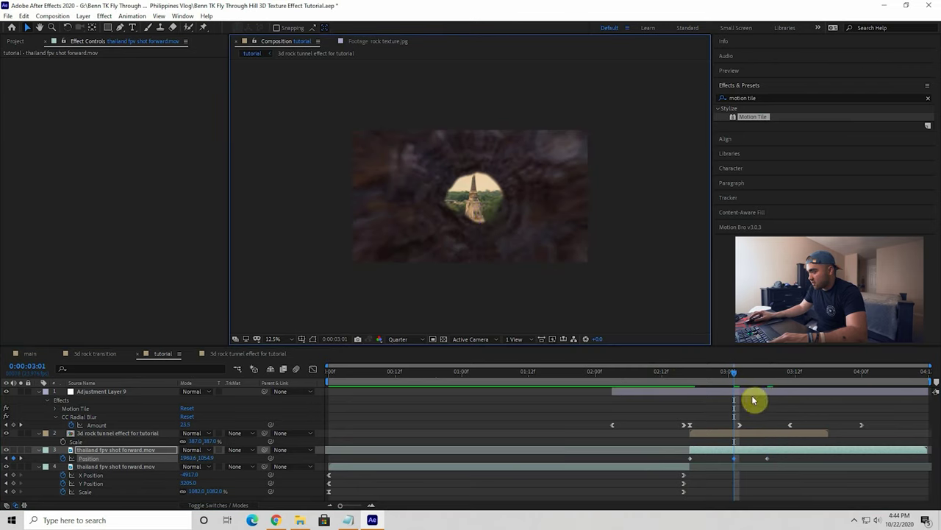
{"action": "left_click", "coordinate": [707, 377]}
{"action": "left_click_drag", "start_coordinate": [462, 235], "coordinate": [470, 203]}
{"action": "left_click_drag", "start_coordinate": [689, 375], "coordinate": [794, 379]}
{"action": "left_click_drag", "start_coordinate": [486, 223], "coordinate": [474, 228]}
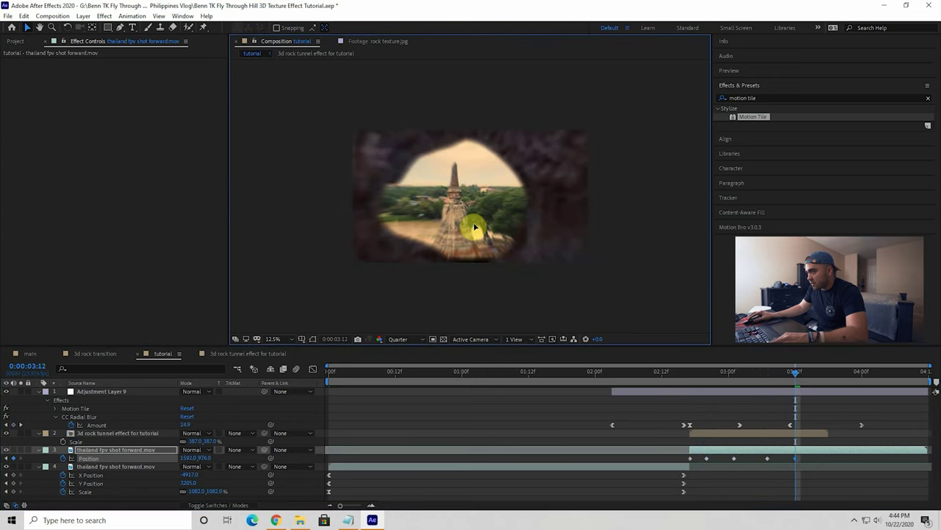
Step: Set the exit shot's Position to 1920, 1080 at 0:00:03:17 and preview the transition
{"action": "left_click_drag", "start_coordinate": [823, 372], "coordinate": [735, 367]}
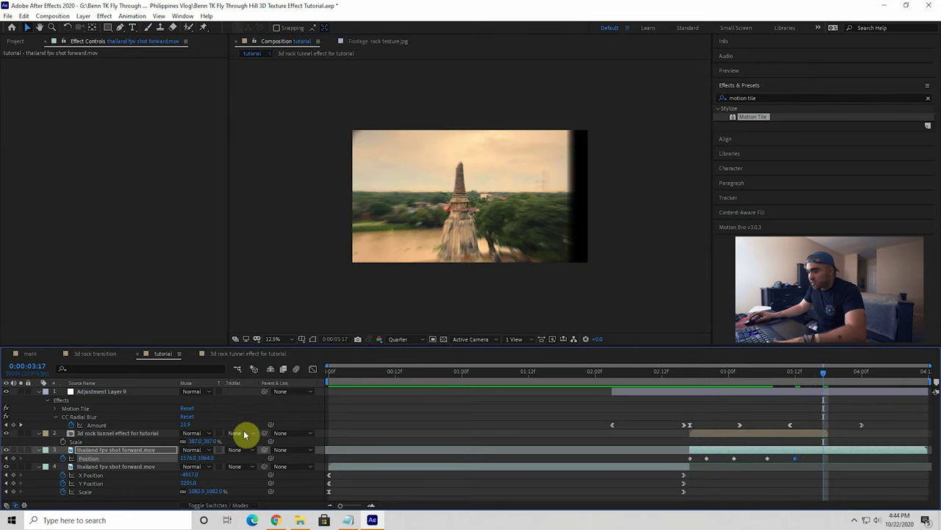
{"action": "key", "text": "Return"}
{"action": "left_click_drag", "start_coordinate": [196, 459], "coordinate": [207, 459]}
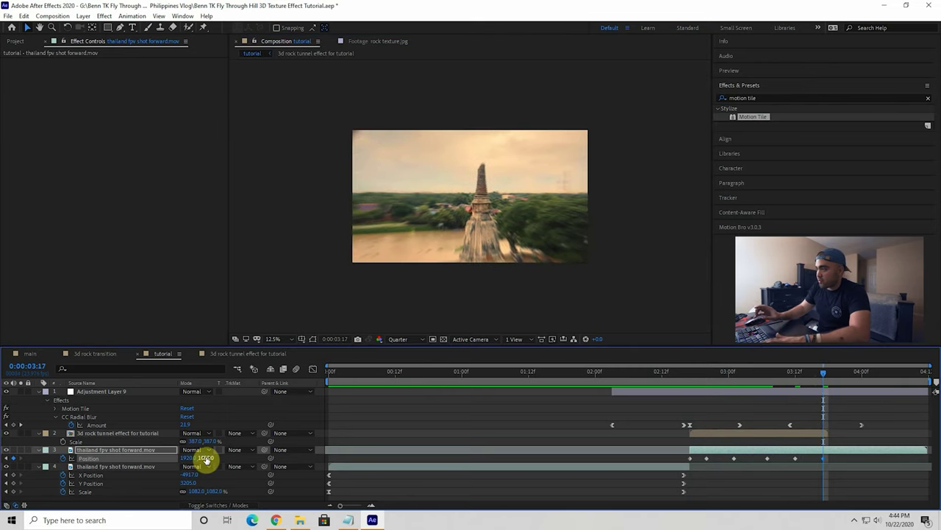
{"action": "left_click_drag", "start_coordinate": [821, 374], "coordinate": [645, 378]}
{"action": "key", "text": "space"}
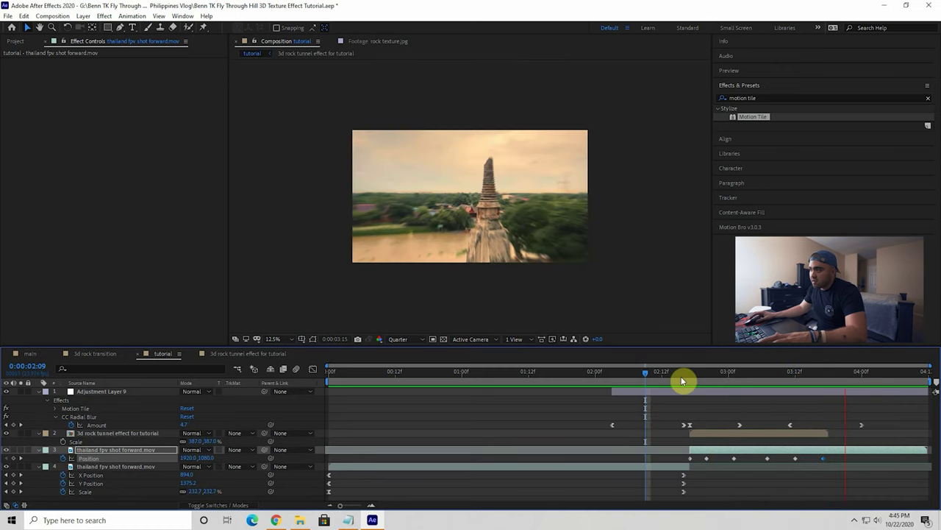
{"action": "left_click", "coordinate": [650, 375]}
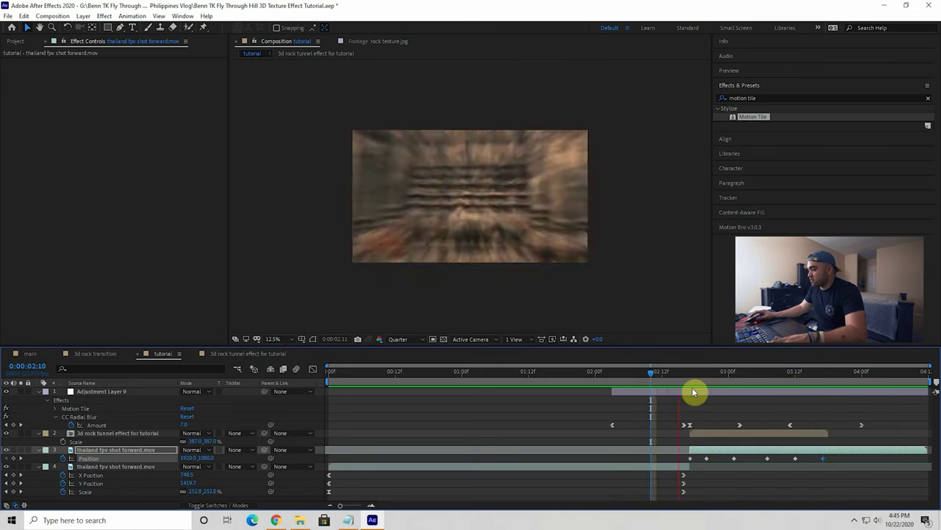
{"action": "key", "text": "space"}
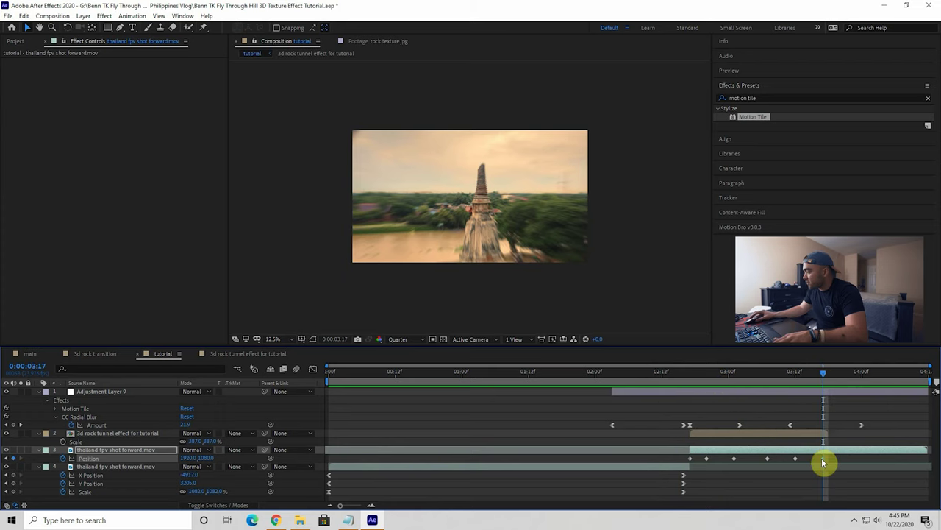
Step: Ease in the exit shot's last Position keyframe at 0:00:03:17 and smooth the earlier ones with Auto Bezier interpolation, checking the playback
{"action": "right_click", "coordinate": [824, 461]}
{"action": "mouse_move", "coordinate": [836, 450]}
{"action": "left_click", "coordinate": [706, 398]}
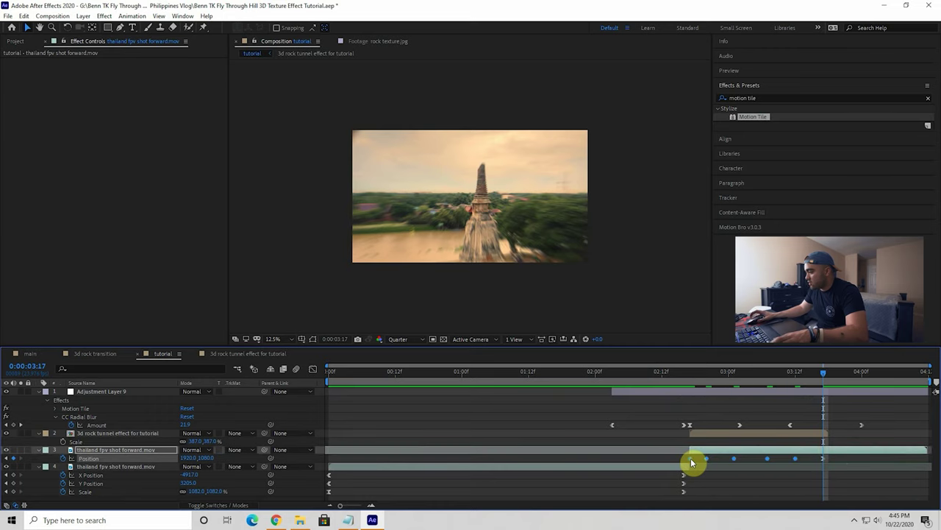
{"action": "key", "text": "space"}
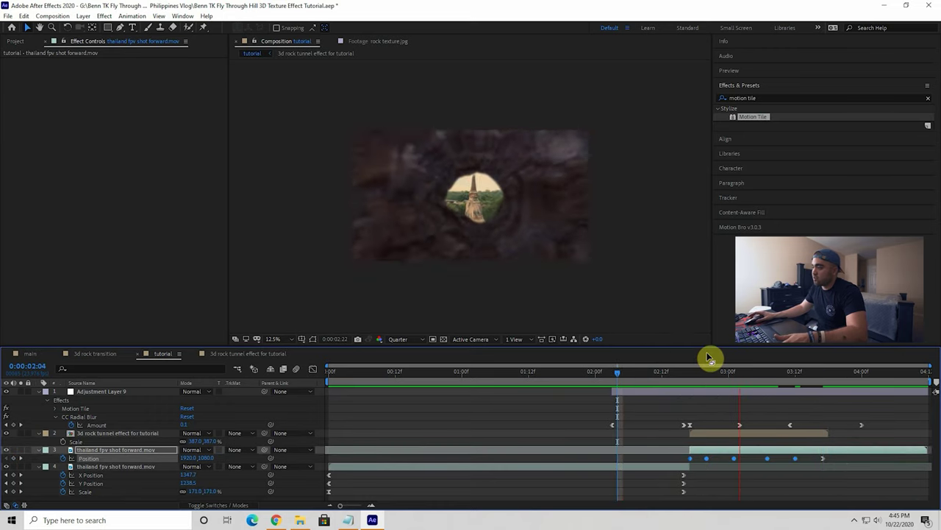
Step: Refine the exit shot's movement around 0:00:03:12 and ease the Position keyframes at 0:00:03:07 and 0:00:03:12
{"action": "left_click", "coordinate": [796, 379]}
{"action": "left_click_drag", "start_coordinate": [817, 378], "coordinate": [797, 380]}
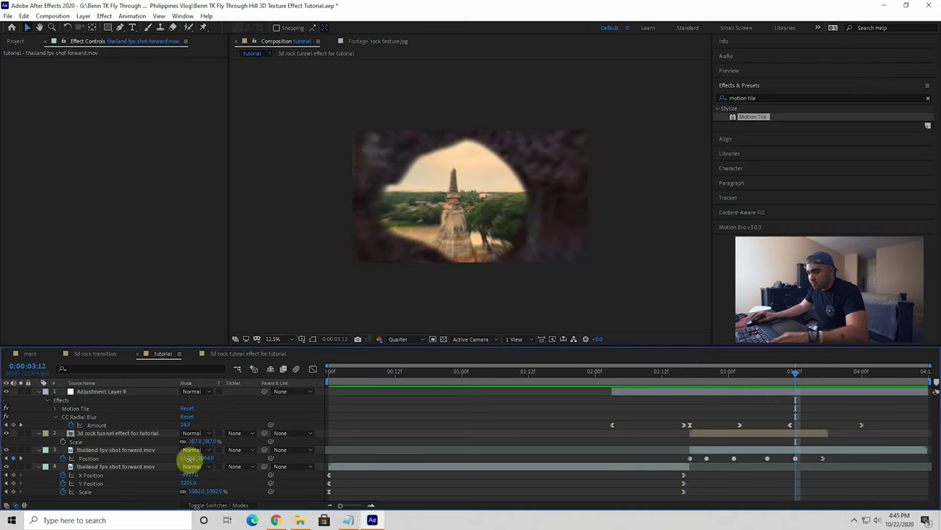
{"action": "left_click_drag", "start_coordinate": [261, 453], "coordinate": [274, 455]}
{"action": "key", "text": "space"}
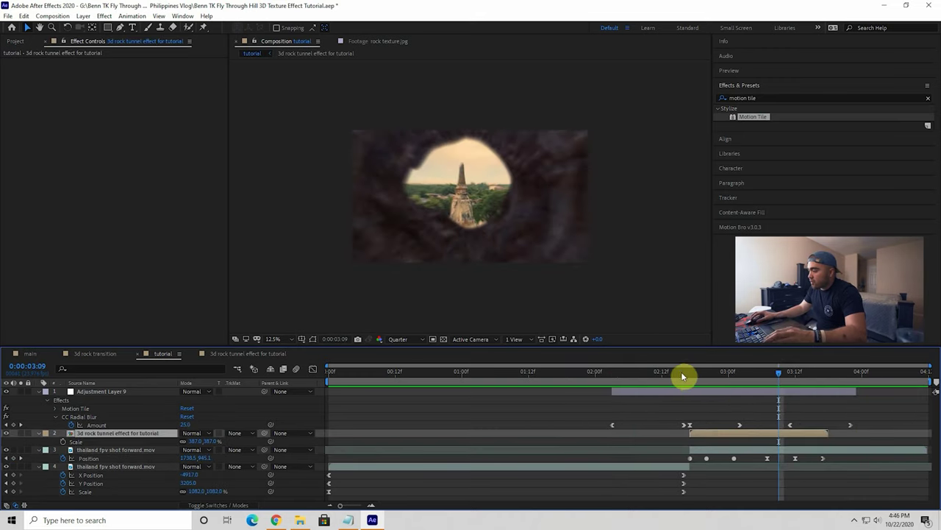
Step: Enable time remapping on the 3d rock tunnel effect for tutorial layer
{"action": "left_click_drag", "start_coordinate": [681, 374], "coordinate": [717, 382]}
{"action": "right_click", "coordinate": [725, 433]}
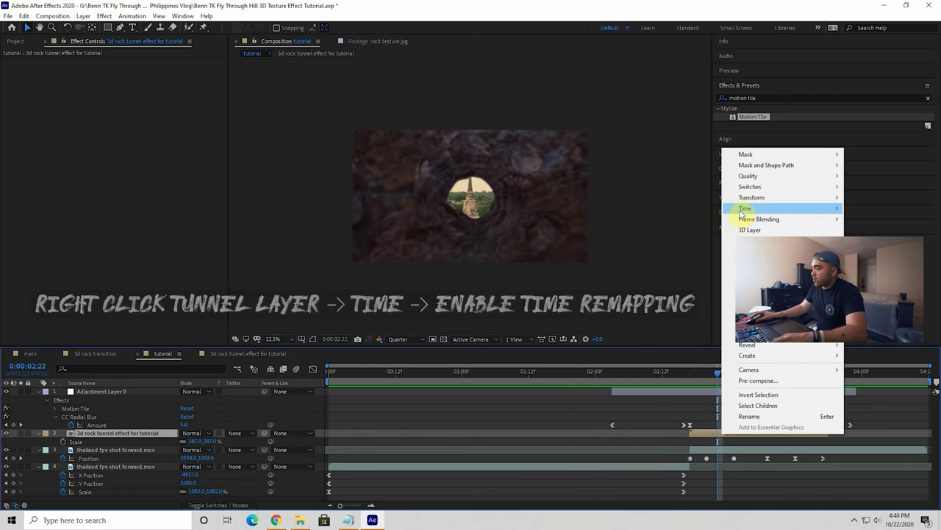
{"action": "mouse_move", "coordinate": [747, 210]}
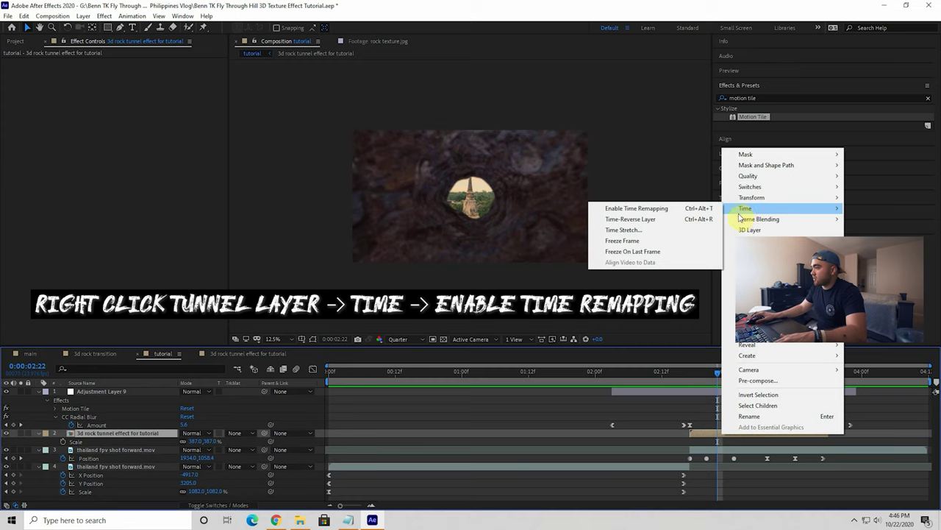
{"action": "left_click", "coordinate": [687, 210]}
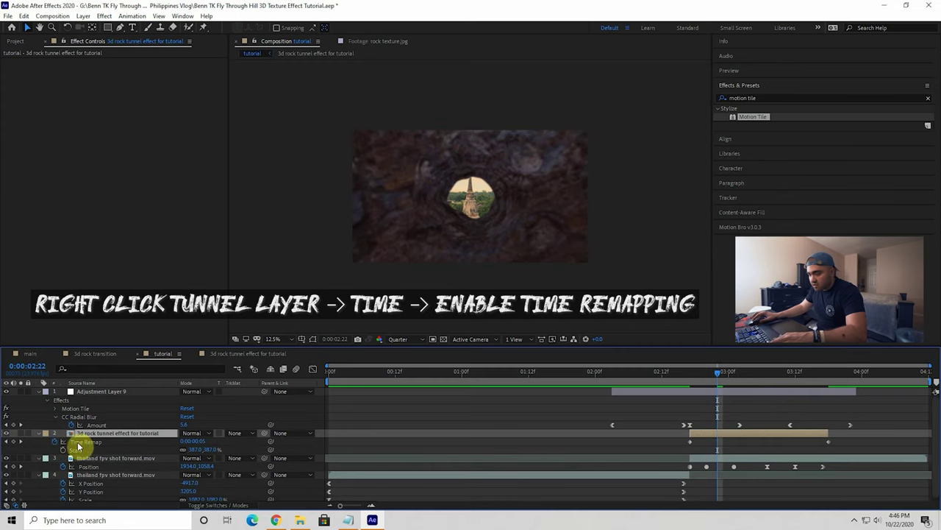
Step: Add a Time Remap keyframe at 0:00:03:00, move the first one later, and shift the tunnel layer earlier to realign it with 0:00:02:17
{"action": "left_click", "coordinate": [728, 375]}
{"action": "left_click", "coordinate": [262, 451]}
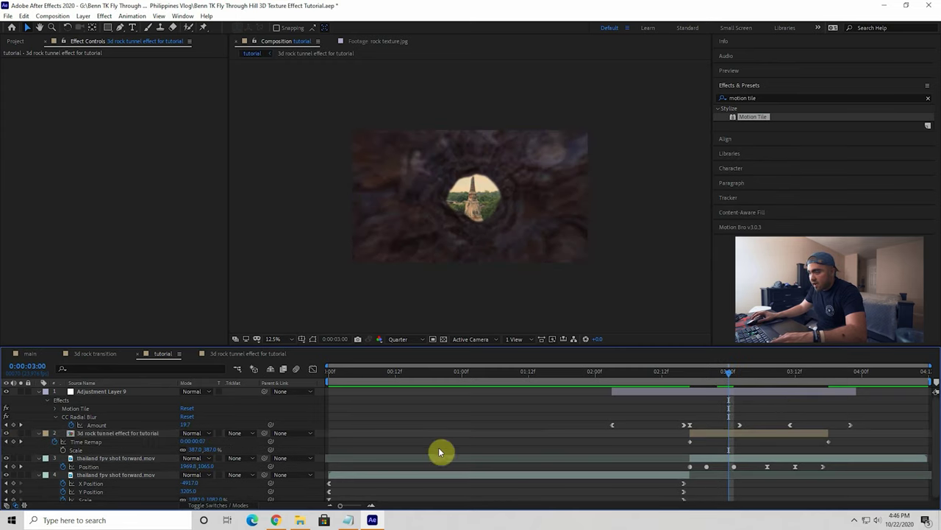
{"action": "left_click", "coordinate": [13, 441]}
{"action": "left_click_drag", "start_coordinate": [691, 442], "coordinate": [707, 441]}
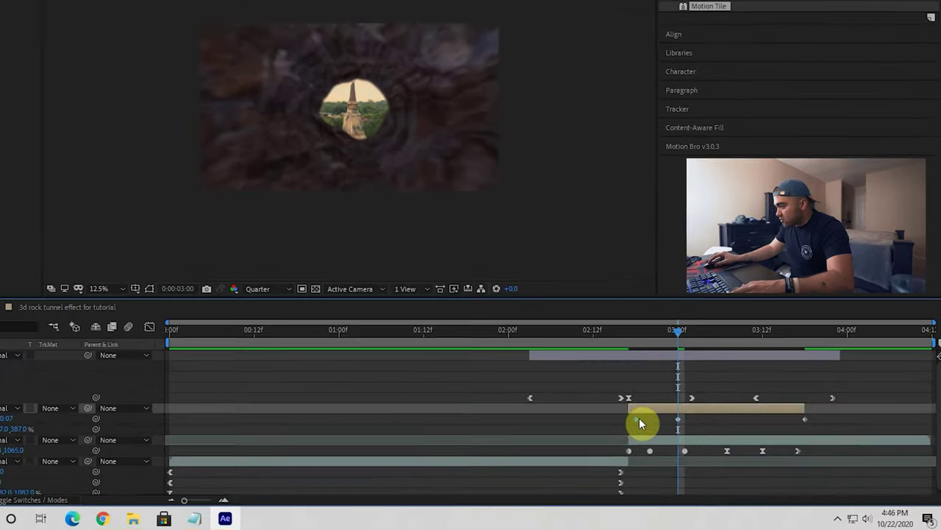
{"action": "left_click_drag", "start_coordinate": [617, 395], "coordinate": [586, 394]}
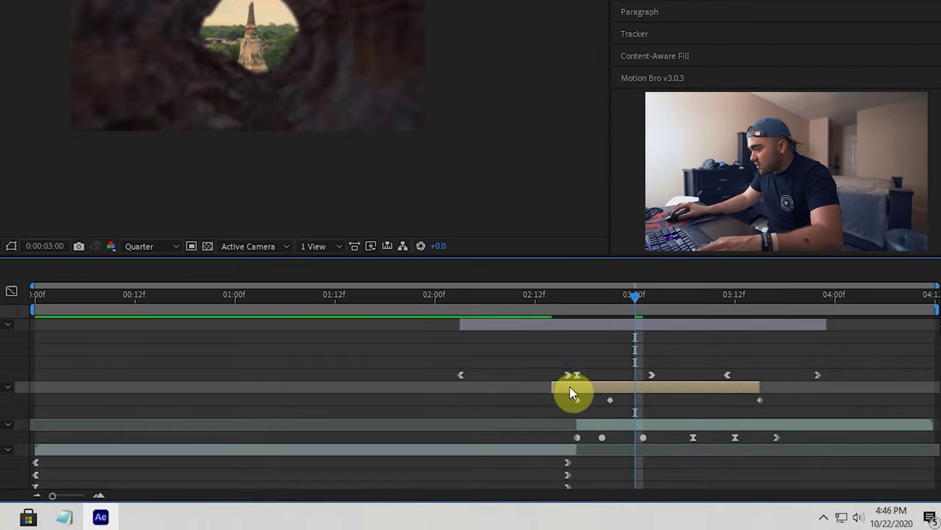
Step: Apply Easy Ease In to the middle Time Remap keyframe and preview the transition
{"action": "right_click", "coordinate": [610, 401]}
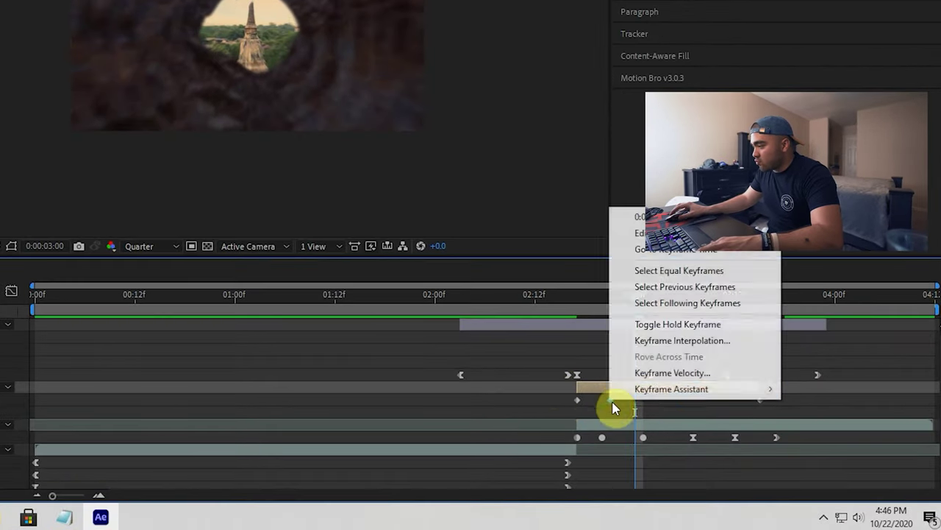
{"action": "mouse_move", "coordinate": [657, 399]}
{"action": "left_click", "coordinate": [470, 312]}
{"action": "left_click_drag", "start_coordinate": [592, 310], "coordinate": [469, 309]}
{"action": "key", "text": "space"}
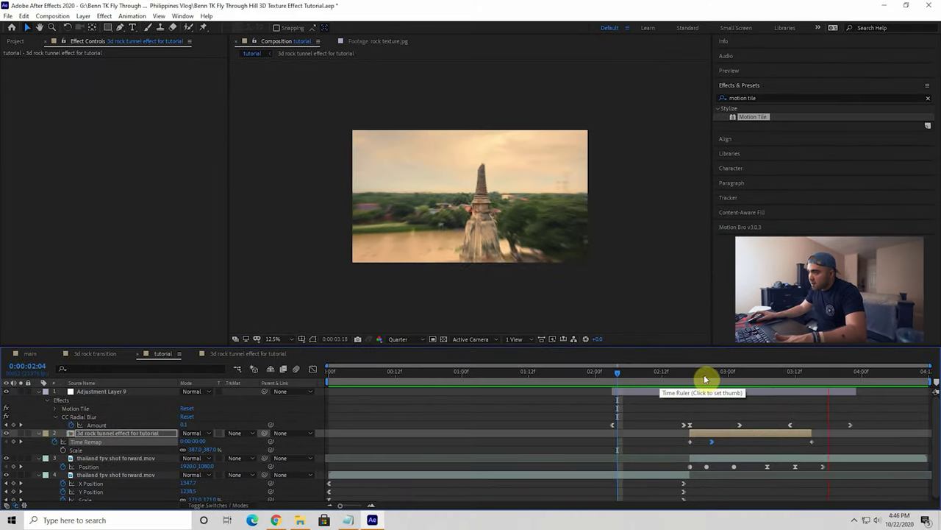
{"action": "left_click", "coordinate": [615, 362]}
{"action": "key", "text": "space"}
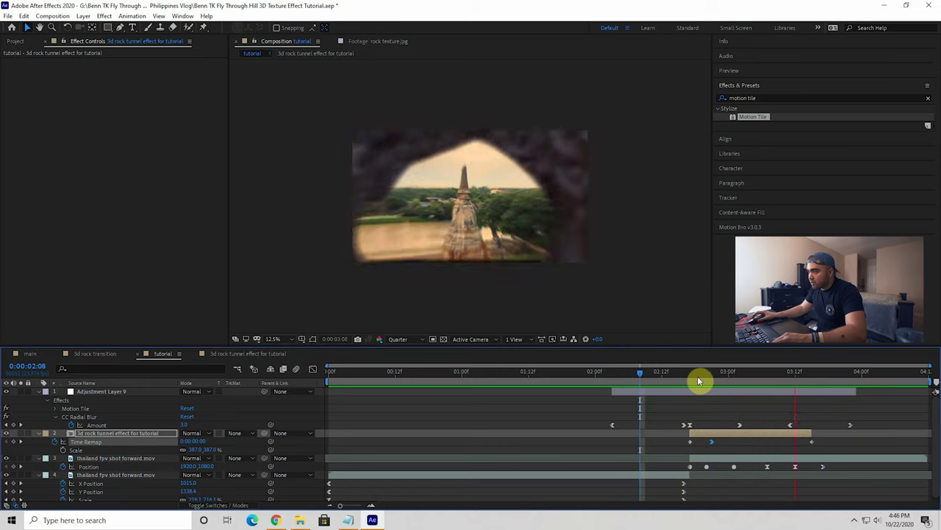
Step: Shift all the exit shot's Position keyframes about two frames earlier and preview the transition
{"action": "mouse_move", "coordinate": [715, 473]}
{"action": "left_mouse_down"}
{"action": "mouse_move", "coordinate": [683, 463]}
{"action": "mouse_move", "coordinate": [697, 467]}
{"action": "left_mouse_up"}
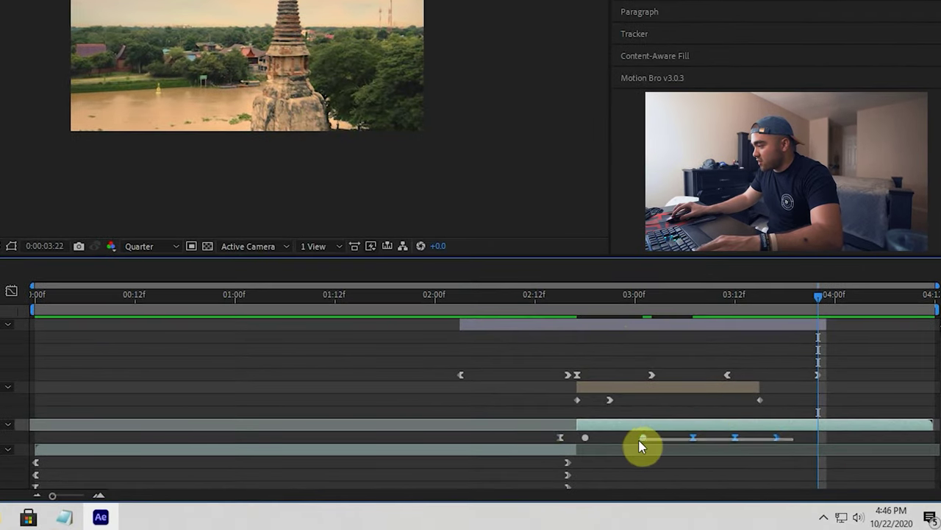
{"action": "left_click", "coordinate": [647, 300]}
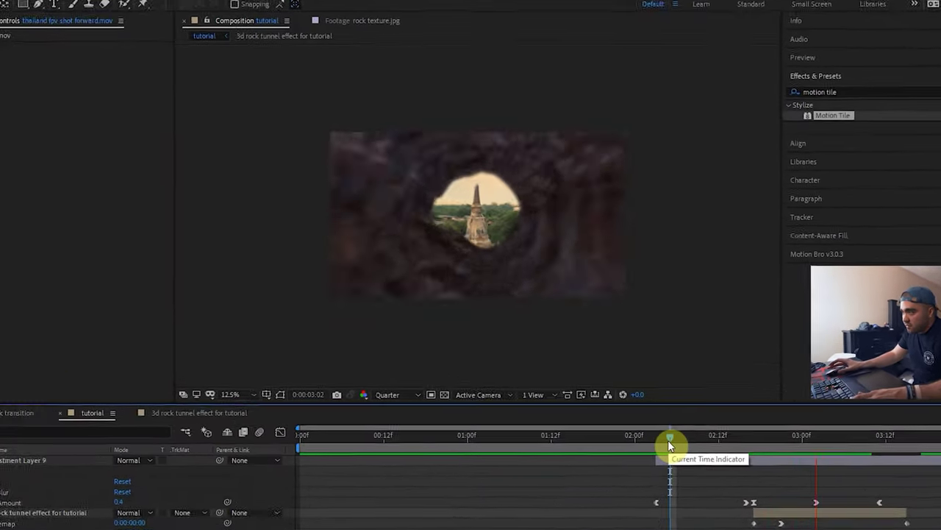
{"action": "left_click_drag", "start_coordinate": [625, 438], "coordinate": [598, 438]}
{"action": "key", "text": "space"}
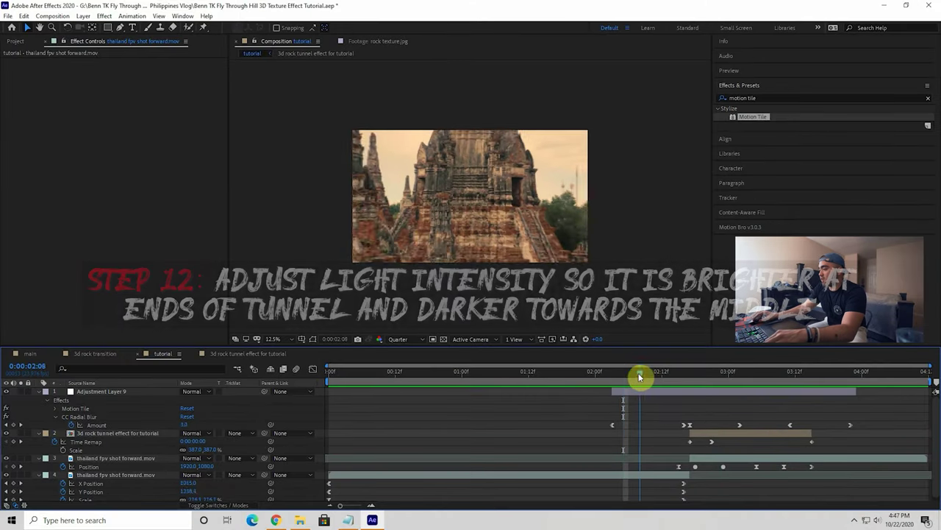
Step: Open the 3d rock tunnel effect for tutorial composition and select Point Light 1, returning to 0:00:00:00
{"action": "left_click_drag", "start_coordinate": [639, 376], "coordinate": [687, 380]}
{"action": "left_click", "coordinate": [714, 431]}
{"action": "left_click", "coordinate": [281, 354]}
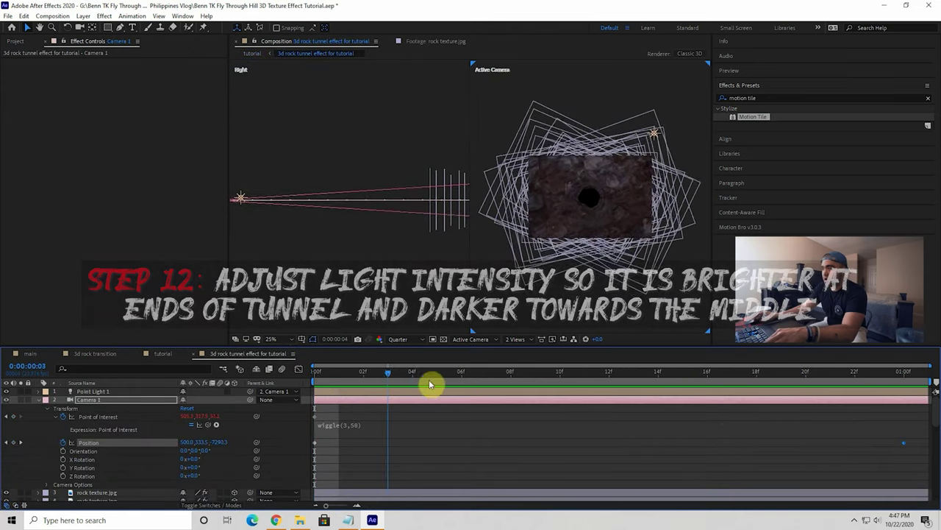
{"action": "left_click", "coordinate": [378, 395]}
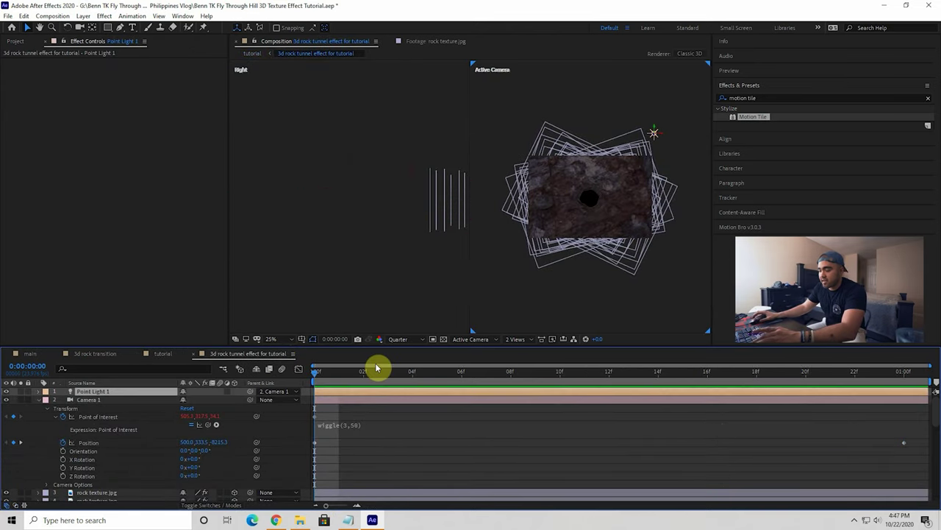
{"action": "left_click_drag", "start_coordinate": [347, 373], "coordinate": [438, 377]}
{"action": "key", "text": "Home"}
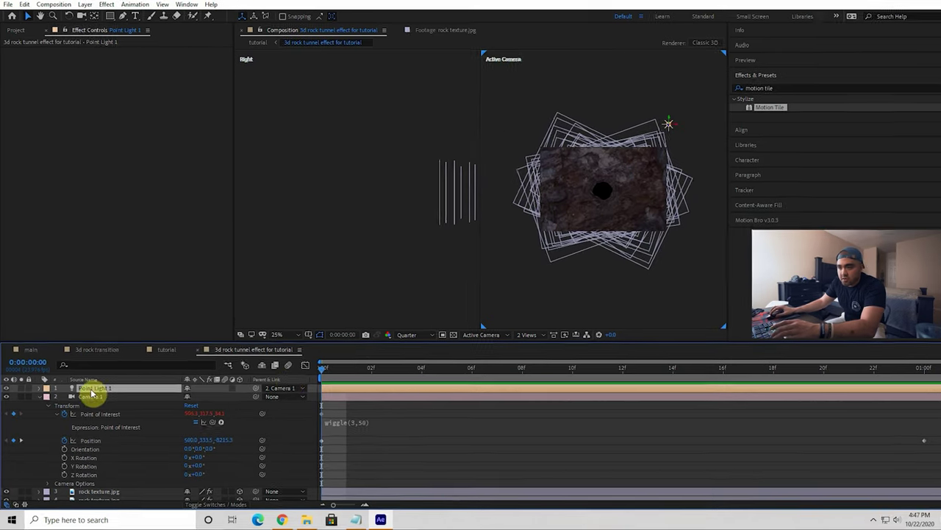
Step: Keyframe Point Light 1's Intensity at 0:00:00:00 and set it to 25% at 0:00:00:04
{"action": "left_click", "coordinate": [43, 392]}
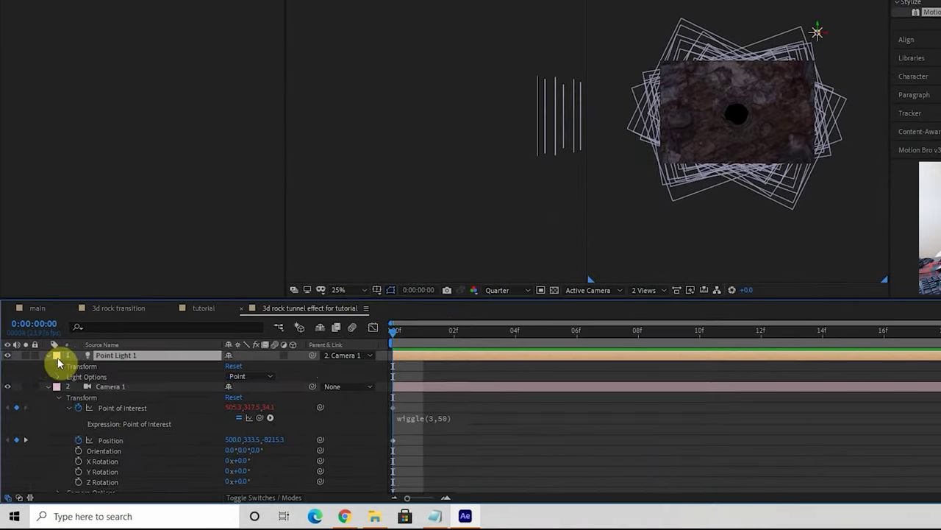
{"action": "left_click", "coordinate": [59, 375]}
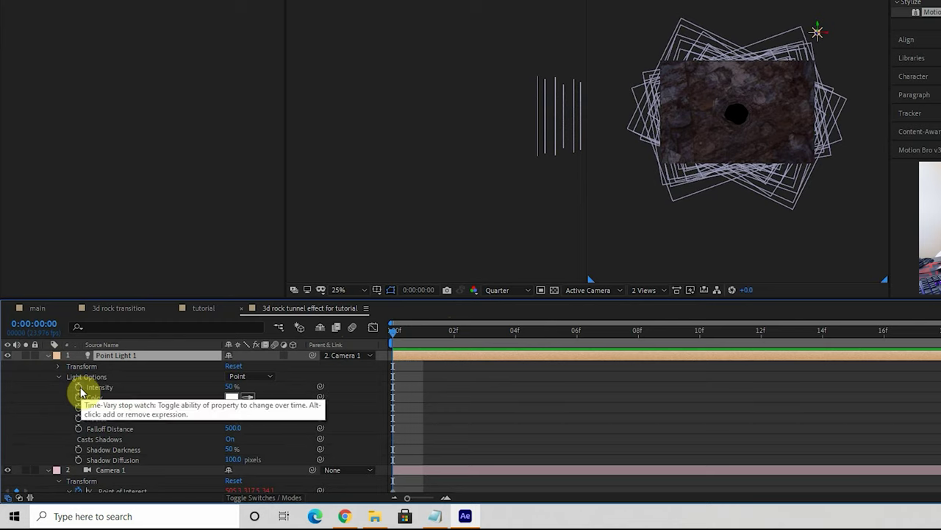
{"action": "left_click", "coordinate": [79, 387]}
{"action": "left_click_drag", "start_coordinate": [414, 336], "coordinate": [514, 336]}
{"action": "key", "text": "Return"}
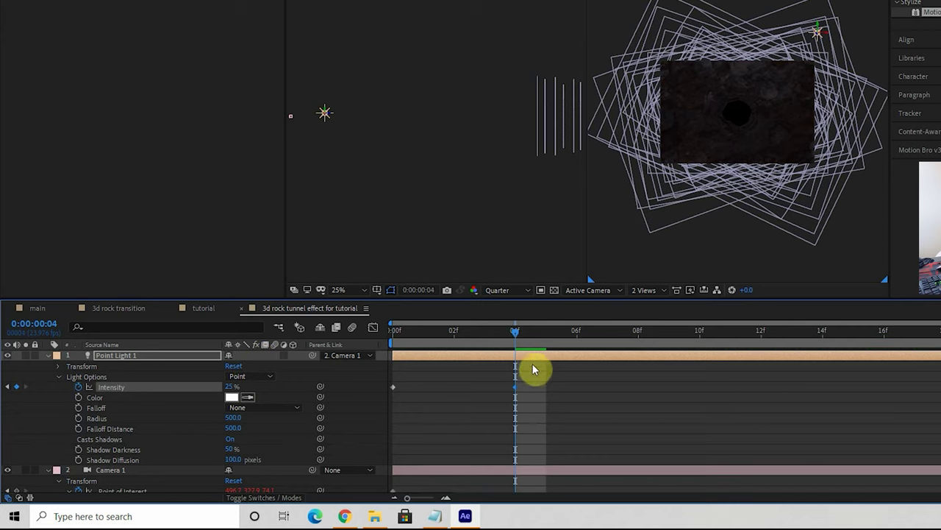
Step: Add an Intensity keyframe at 25% for Point Light 1 at 0:00:00:15 and set the Intensity to 50% at 0:00:00:21
{"action": "left_click_drag", "start_coordinate": [526, 345], "coordinate": [875, 329]}
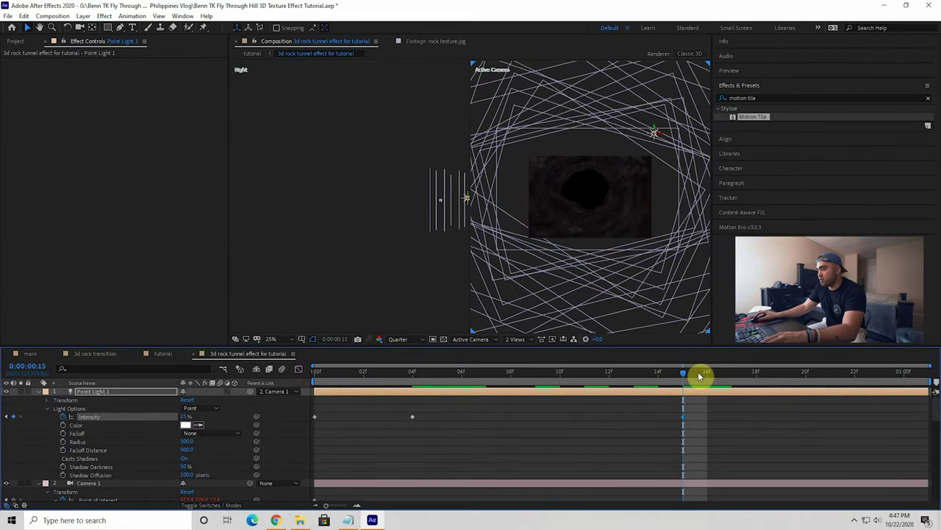
{"action": "left_click_drag", "start_coordinate": [698, 372], "coordinate": [831, 372]}
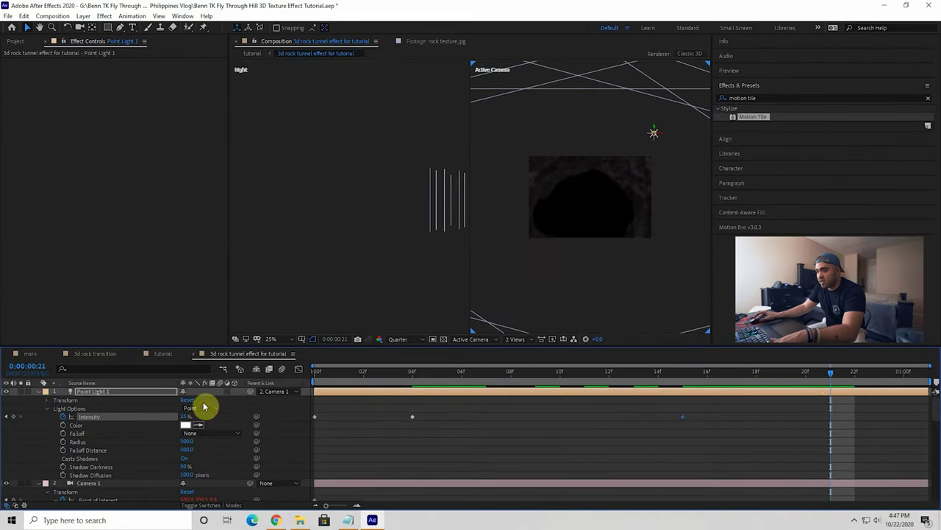
{"action": "key", "text": "Return"}
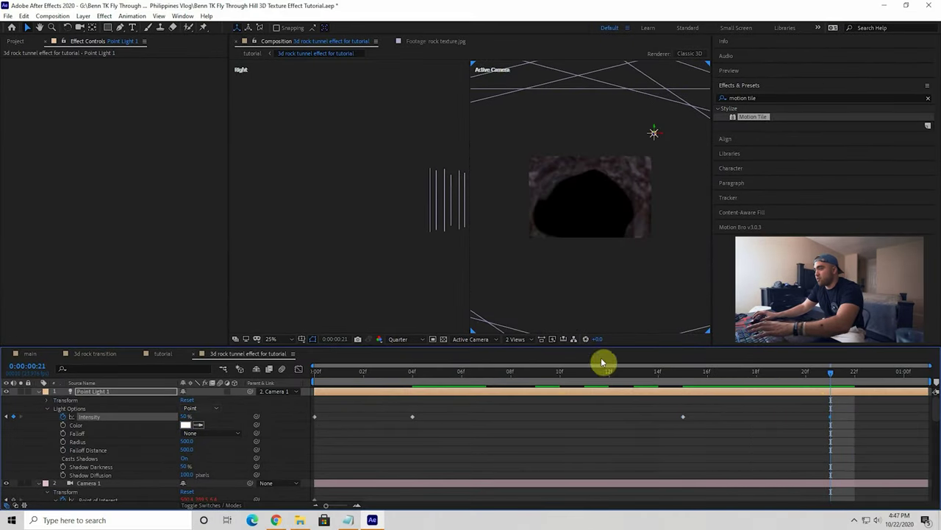
Step: Preview the light change in the tutorial composition, and delete Point Light 1's Intensity keyframe at 0:00:00:15 in the tunnel composition
{"action": "key", "text": "Home"}
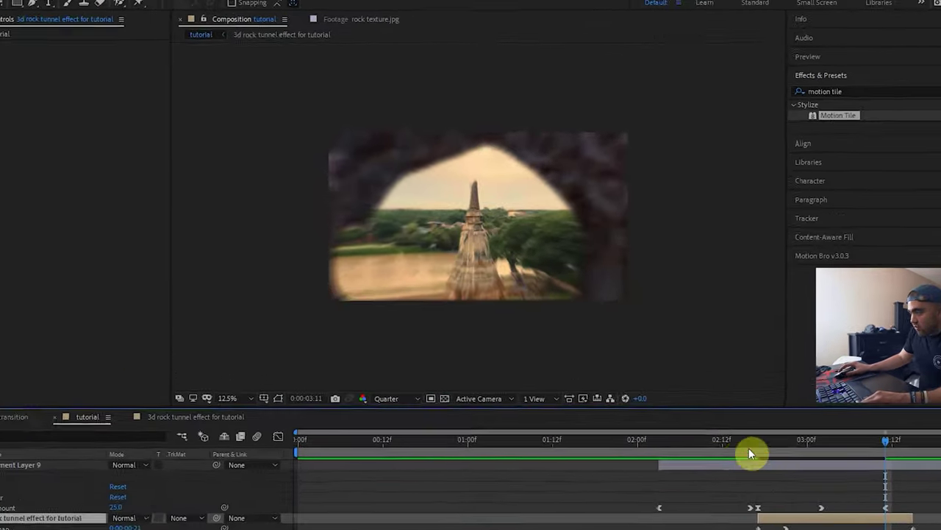
{"action": "left_click", "coordinate": [615, 444]}
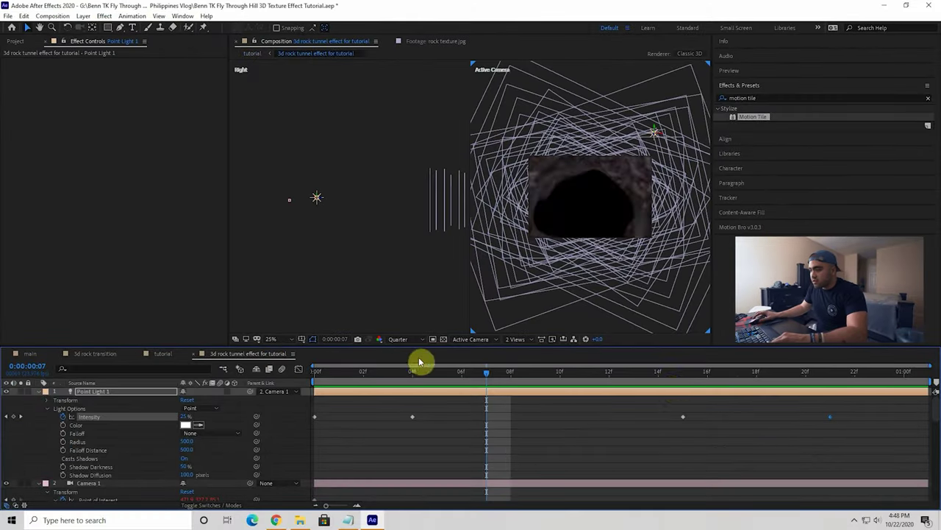
{"action": "left_click", "coordinate": [683, 416]}
{"action": "key", "text": "Delete"}
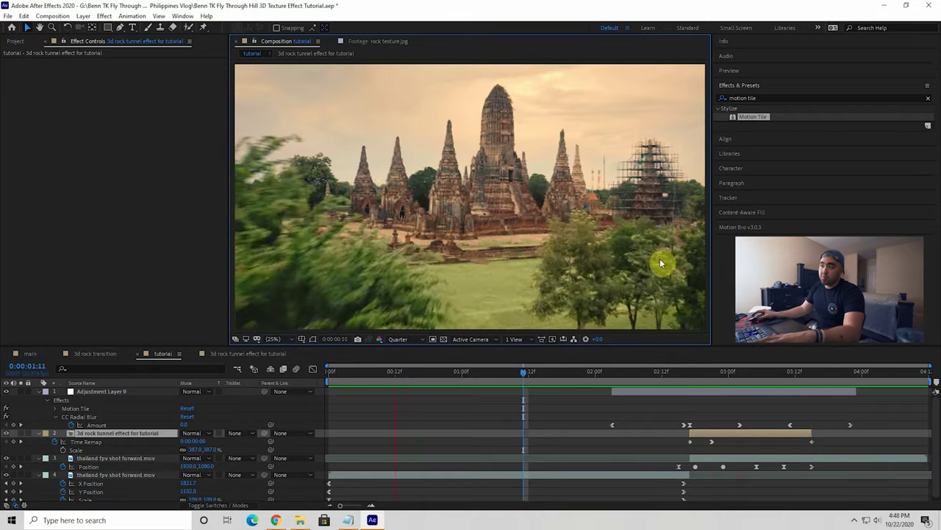
Step: Add a new adjustment layer above all layers in the tutorial composition and apply the Lumetri Color effect to it
{"action": "right_click", "coordinate": [488, 413]}
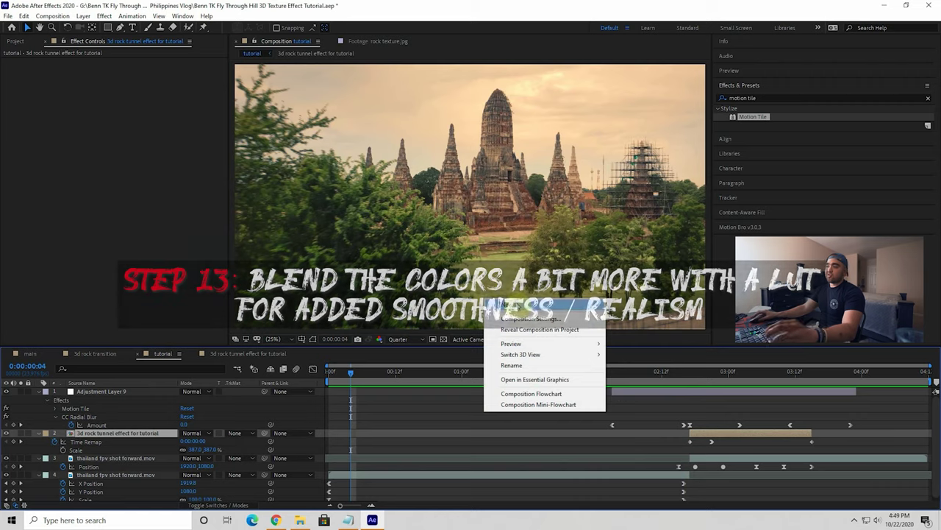
{"action": "mouse_move", "coordinate": [581, 309]}
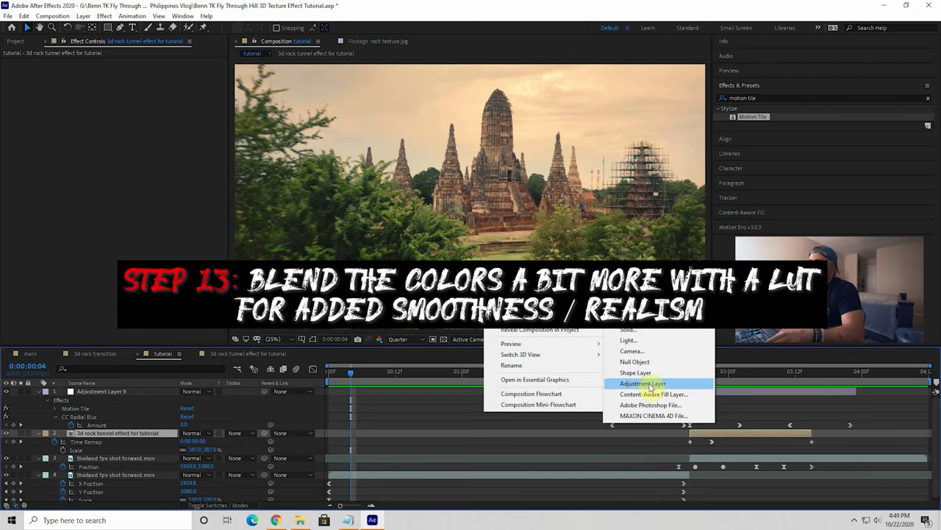
{"action": "left_click", "coordinate": [650, 386]}
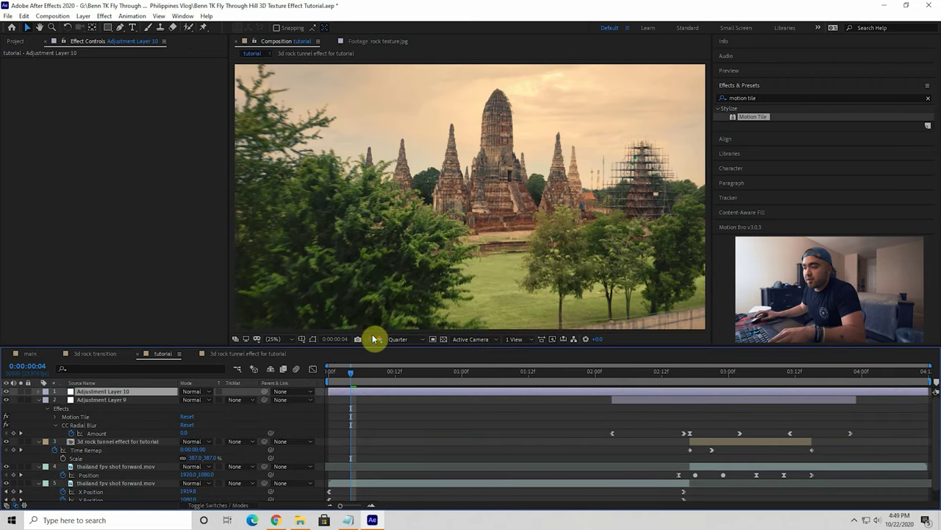
{"action": "left_click", "coordinate": [750, 99]}
{"action": "type", "text": "lumetri c"}
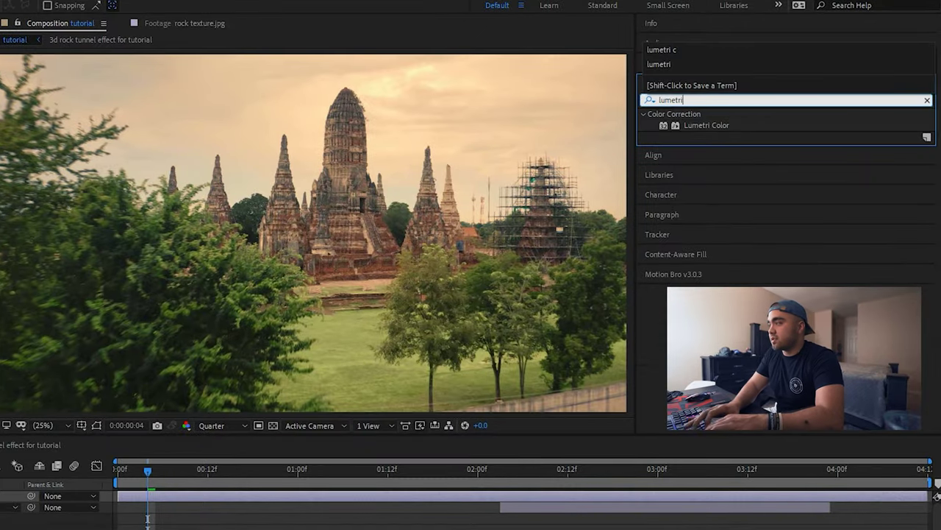
{"action": "double_click", "coordinate": [695, 125]}
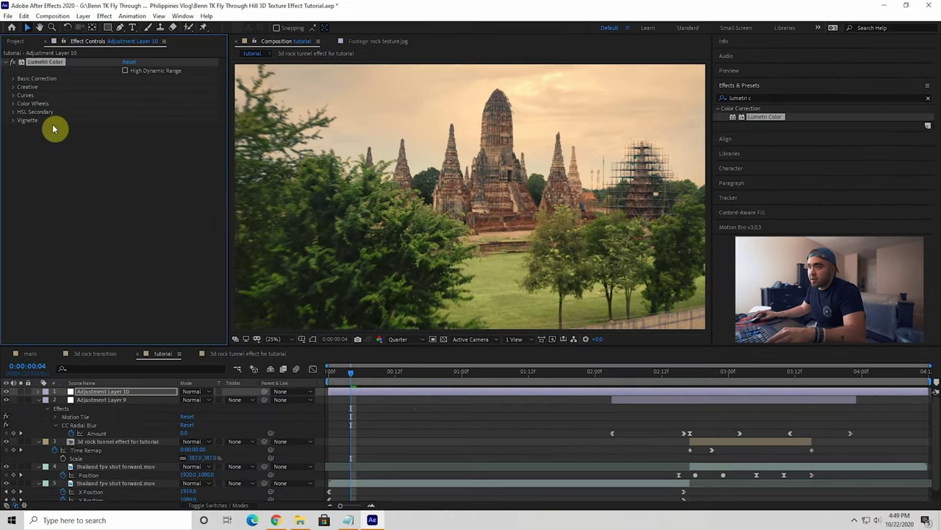
Step: Load Fire.cube from the Henbu LUTs v2 folder as the Creative look of the adjustment layer's Lumetri Color effect
{"action": "left_click", "coordinate": [22, 87]}
{"action": "left_click", "coordinate": [161, 96]}
{"action": "left_click", "coordinate": [182, 34]}
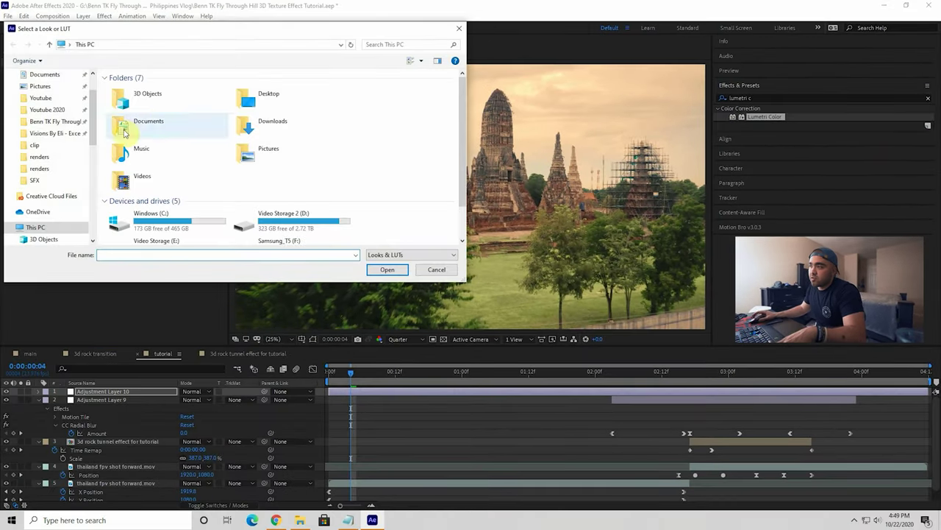
{"action": "left_click", "coordinate": [59, 131]}
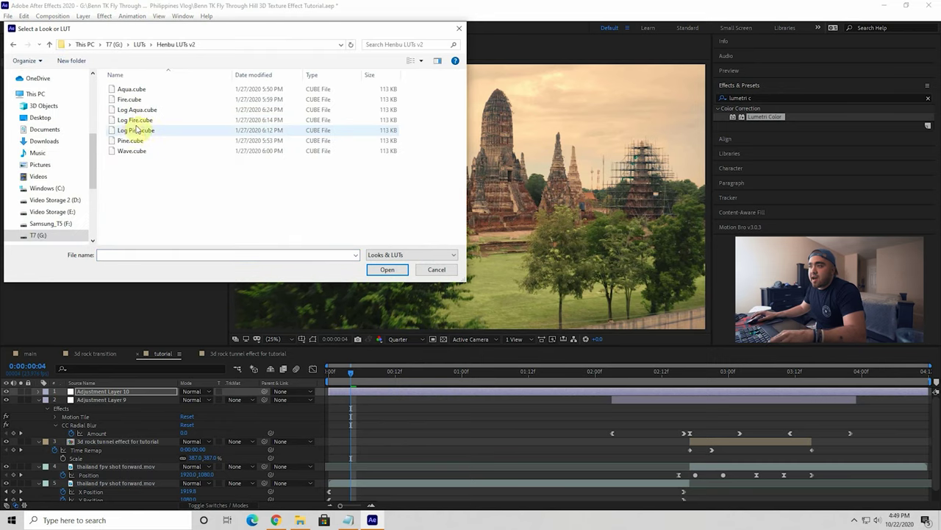
{"action": "left_click", "coordinate": [131, 99]}
{"action": "double_click", "coordinate": [133, 100]}
Step: Play back the tutorial composition to check the color-graded tunnel transition between the two temple shots
{"action": "left_click_drag", "start_coordinate": [681, 373], "coordinate": [473, 392]}
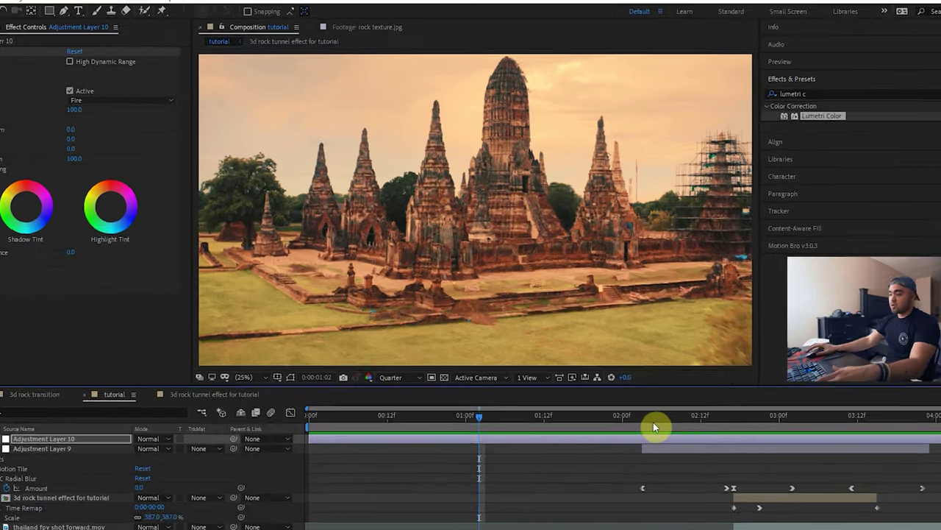
{"action": "key", "text": "space"}
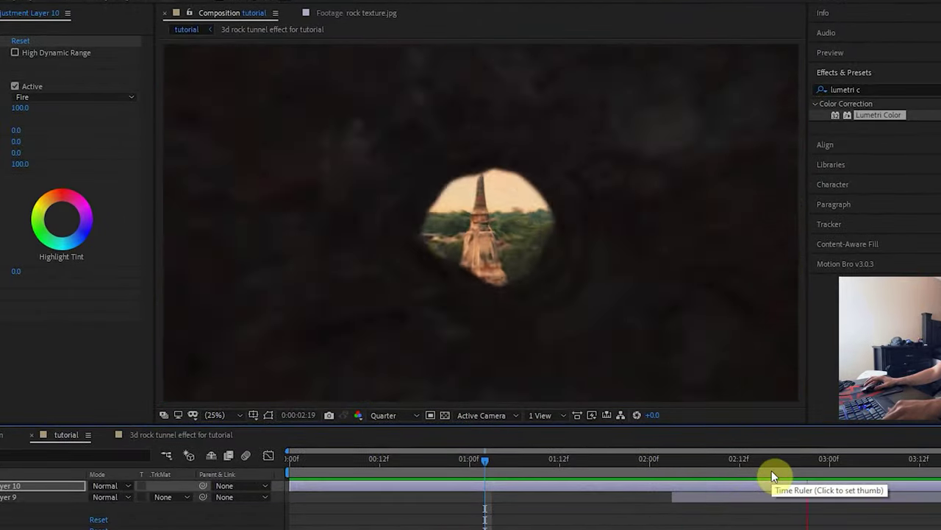
{"action": "left_click", "coordinate": [681, 458]}
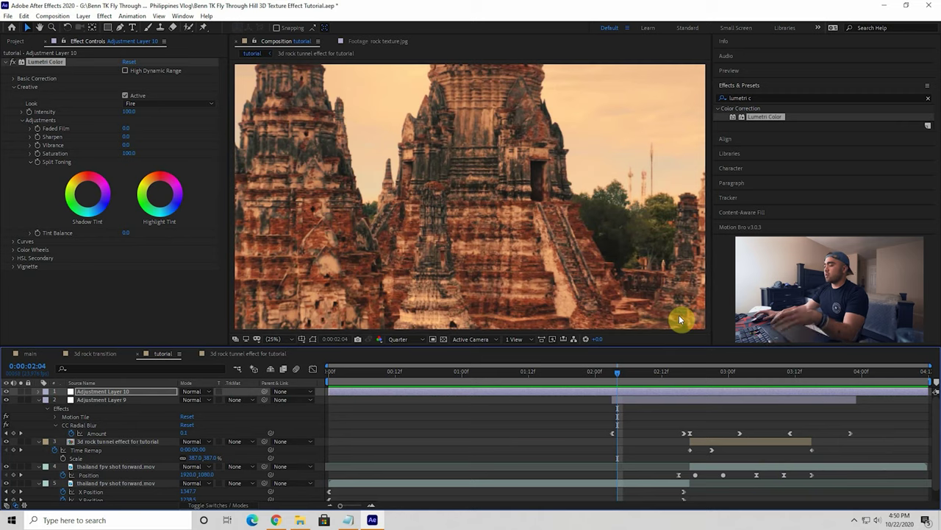
{"action": "key", "text": "space"}
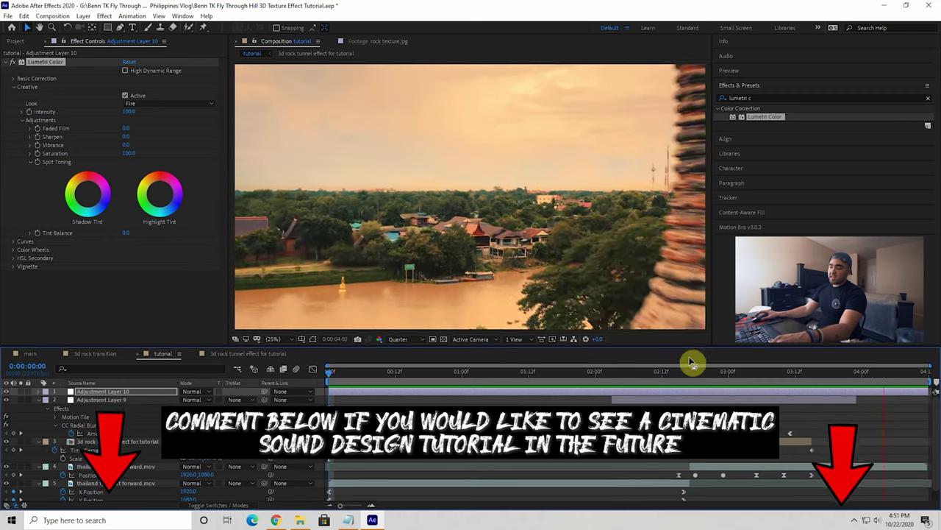